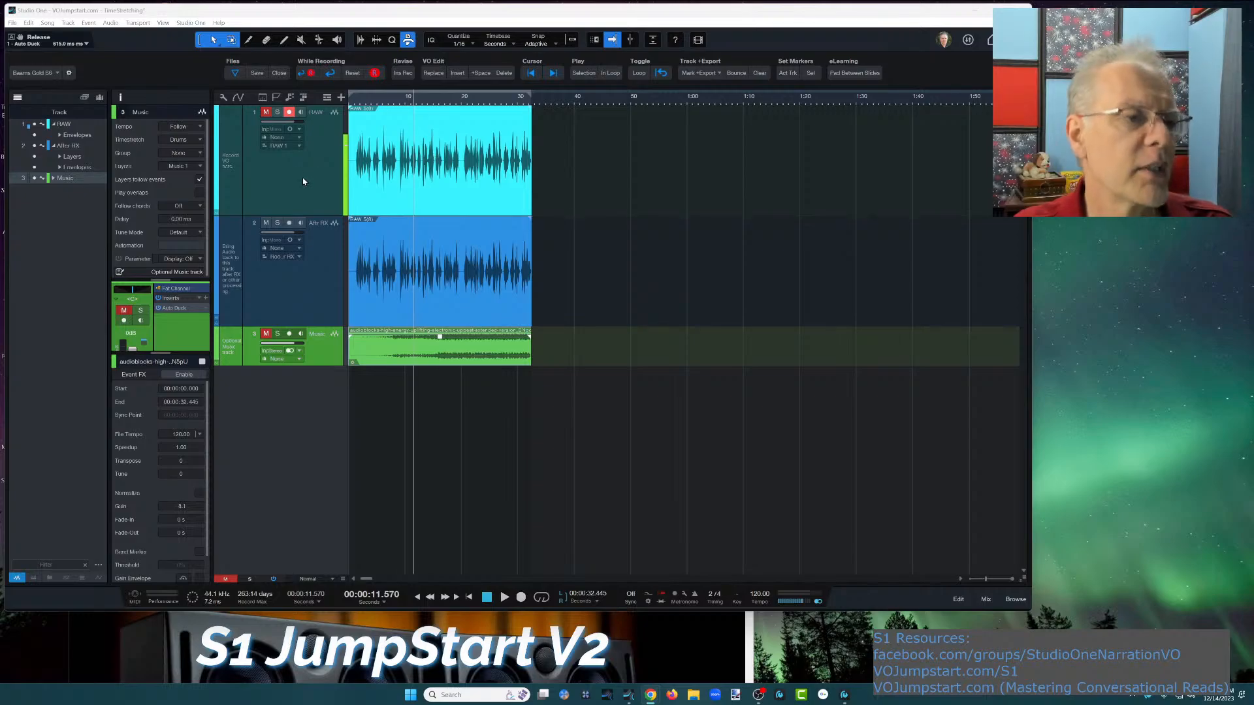
Select the RAW audio event, and hide the track list and the inspector beside the arrangement
click(367, 117)
key(z)
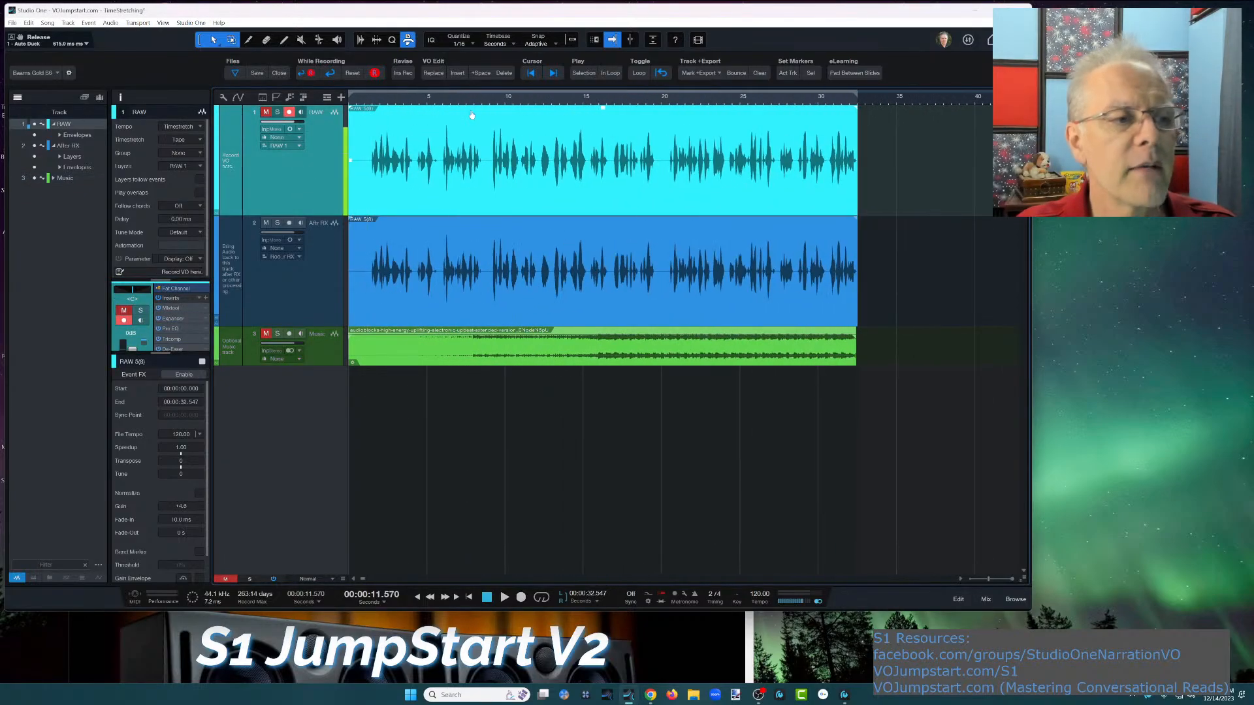
click(18, 96)
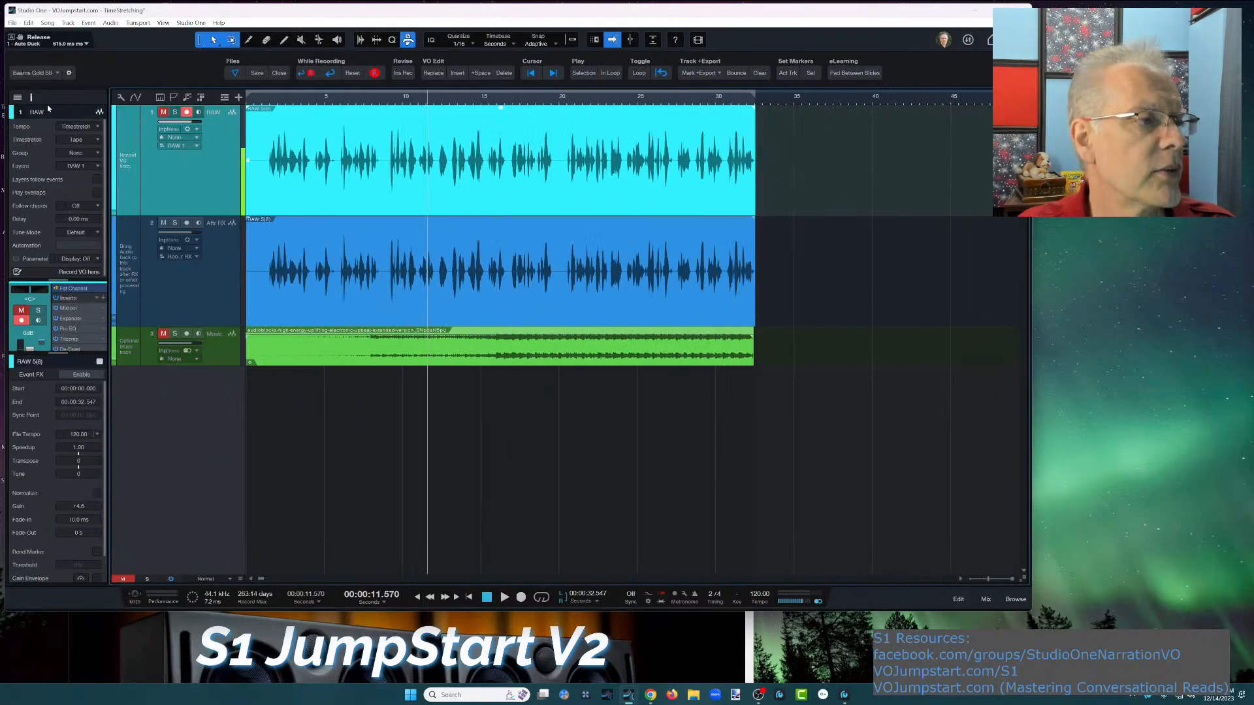
click(17, 96)
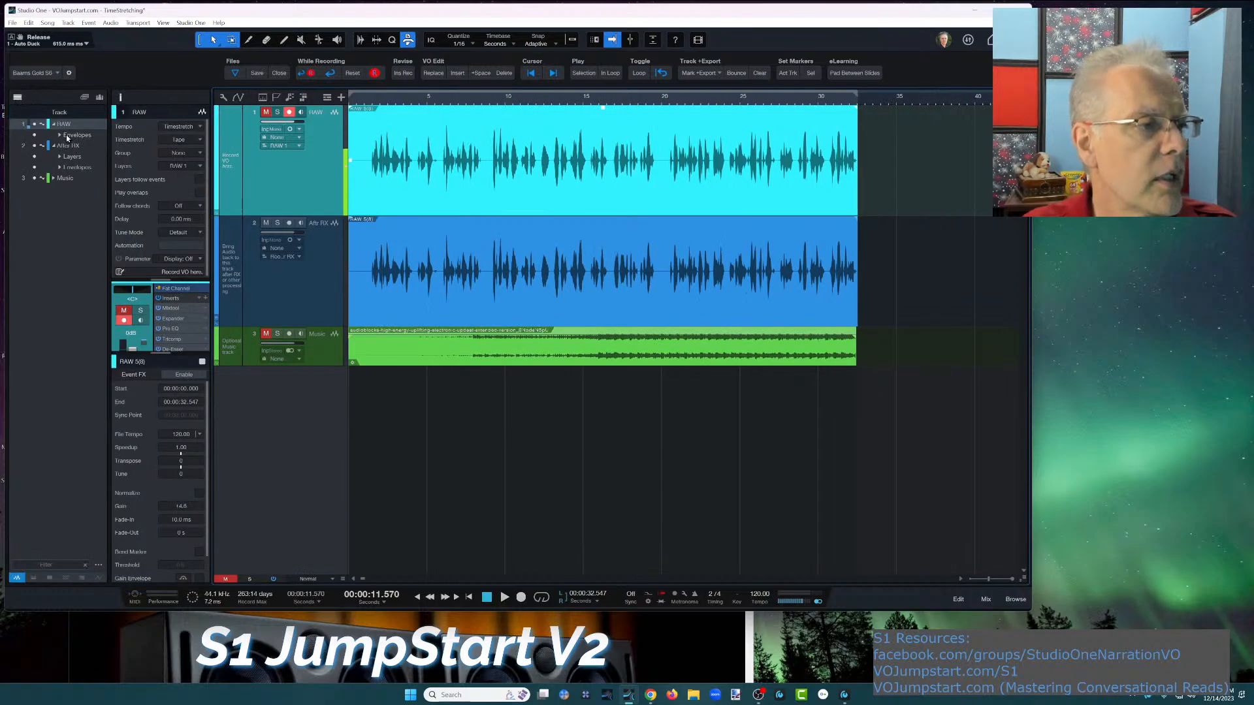
click(17, 97)
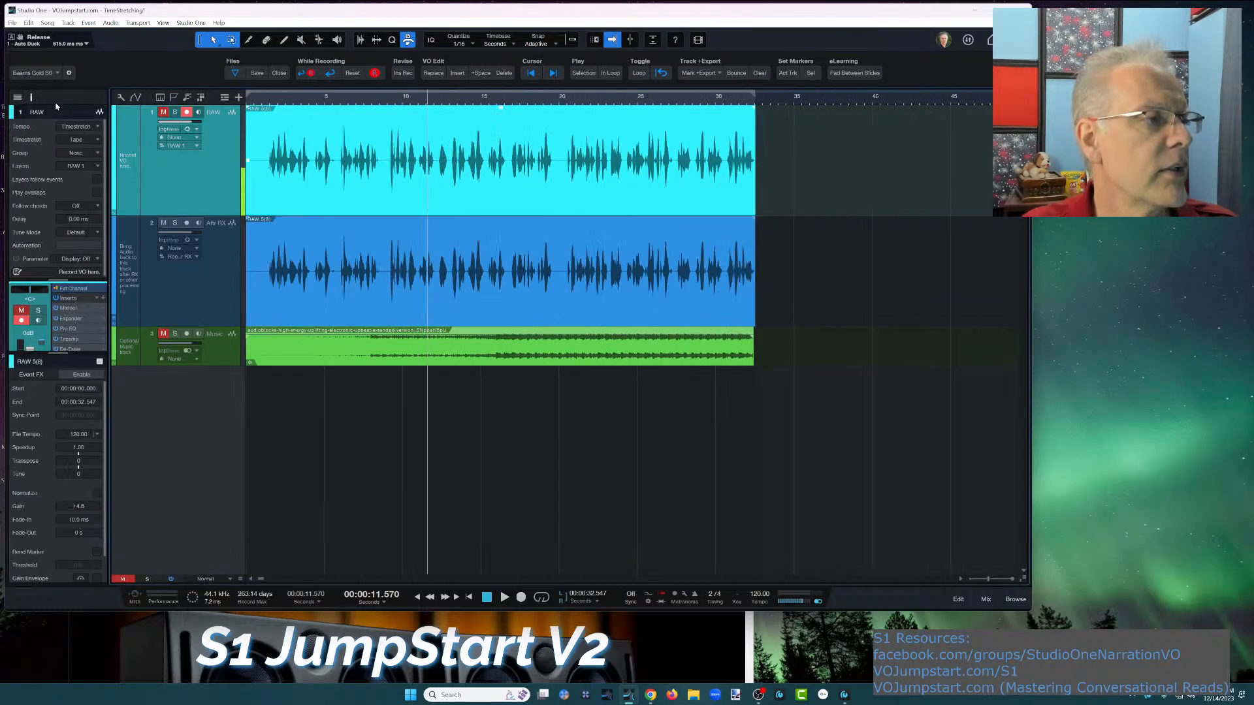
click(31, 98)
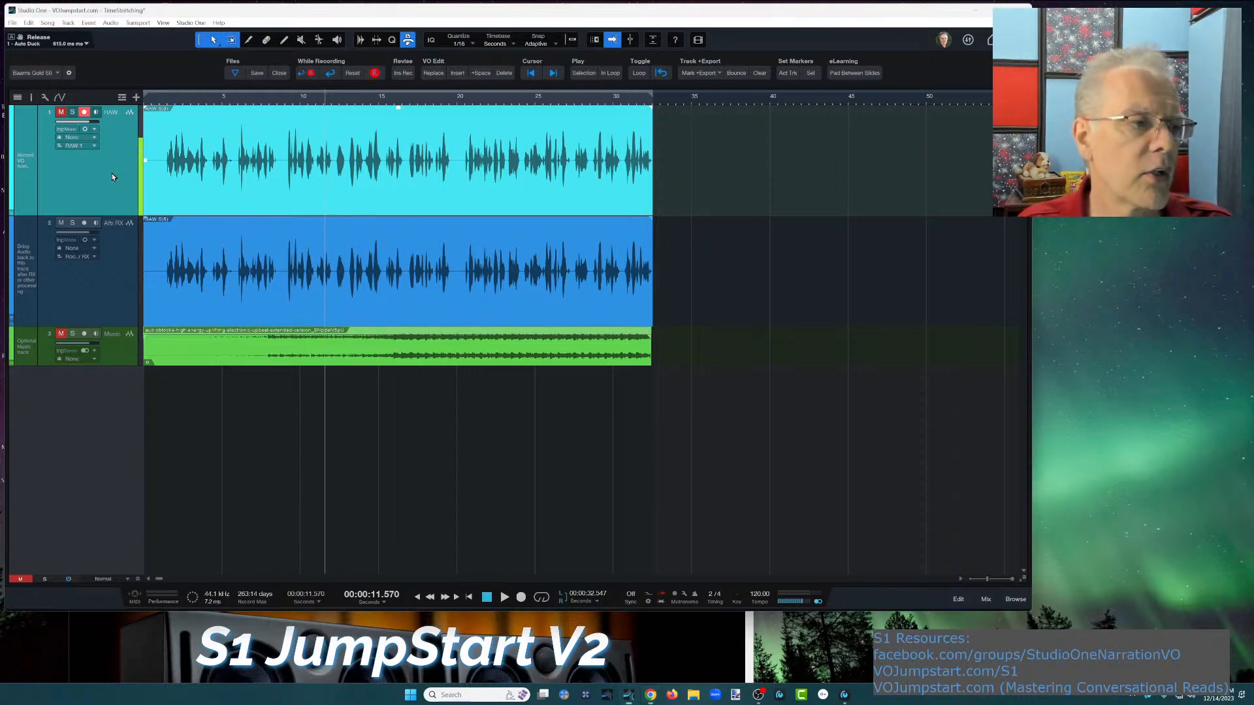
Show the mix console and change the color of the Aftr RX track to yellow-green
key(F3)
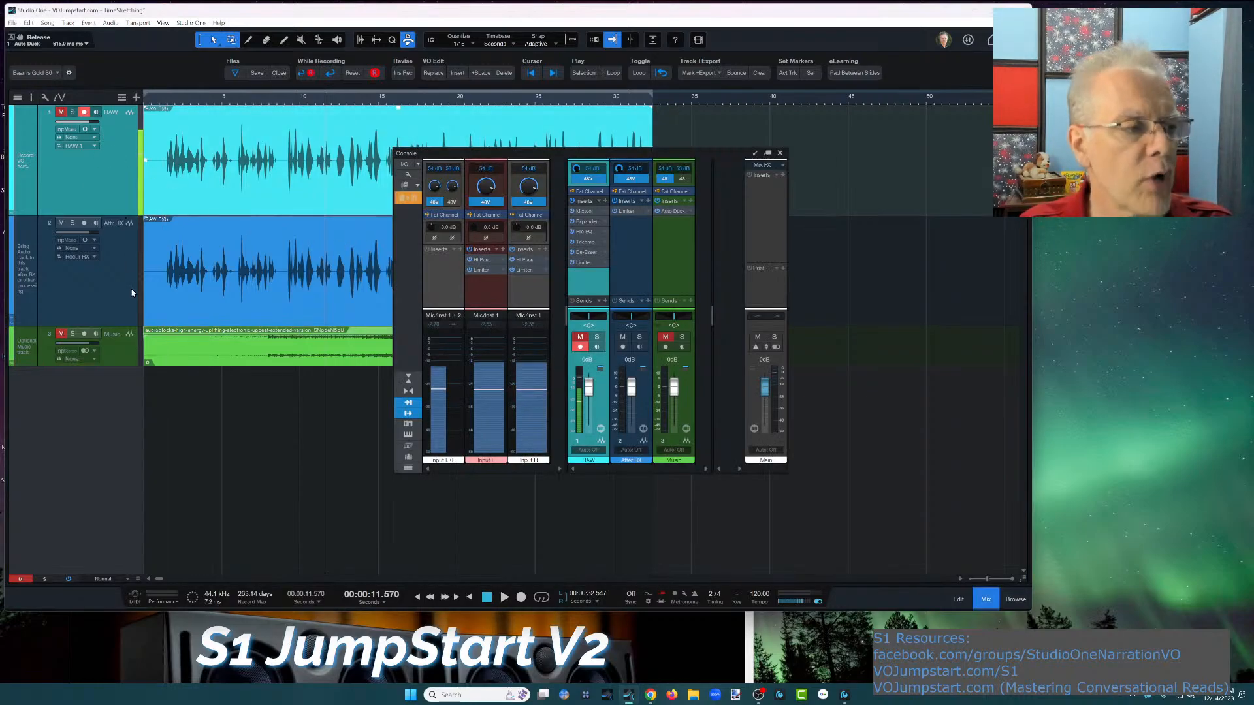
click(11, 264)
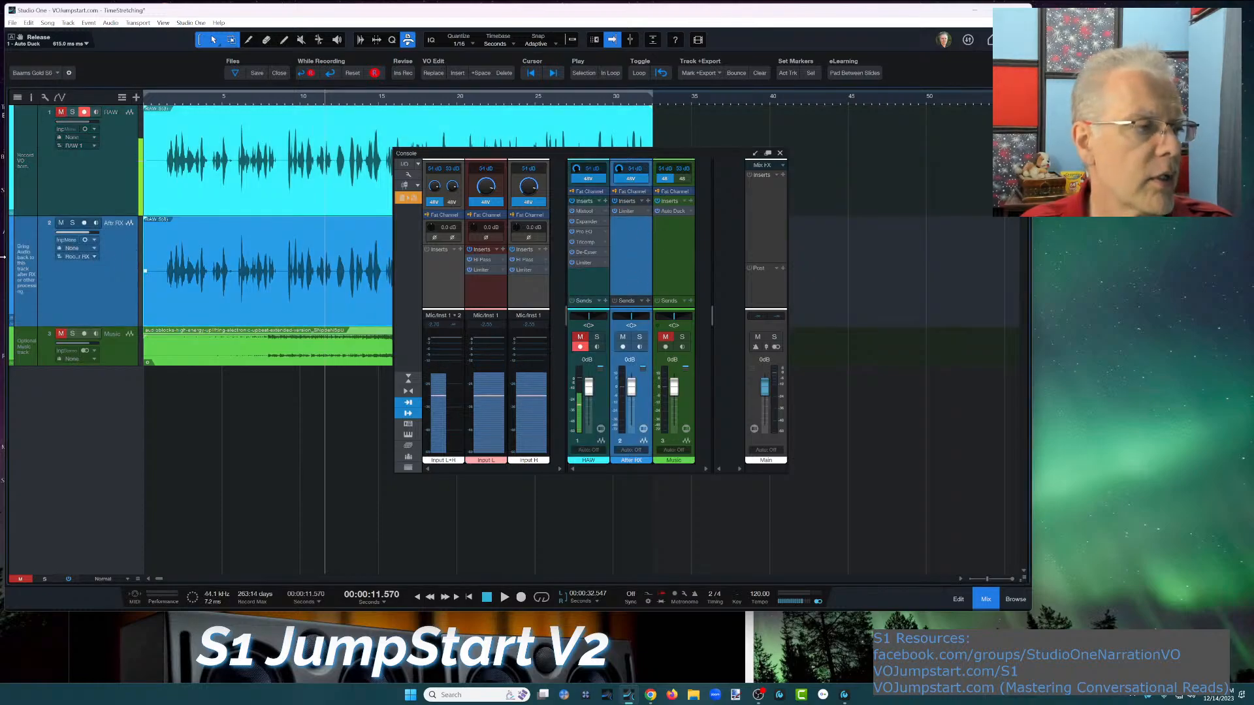
click(12, 268)
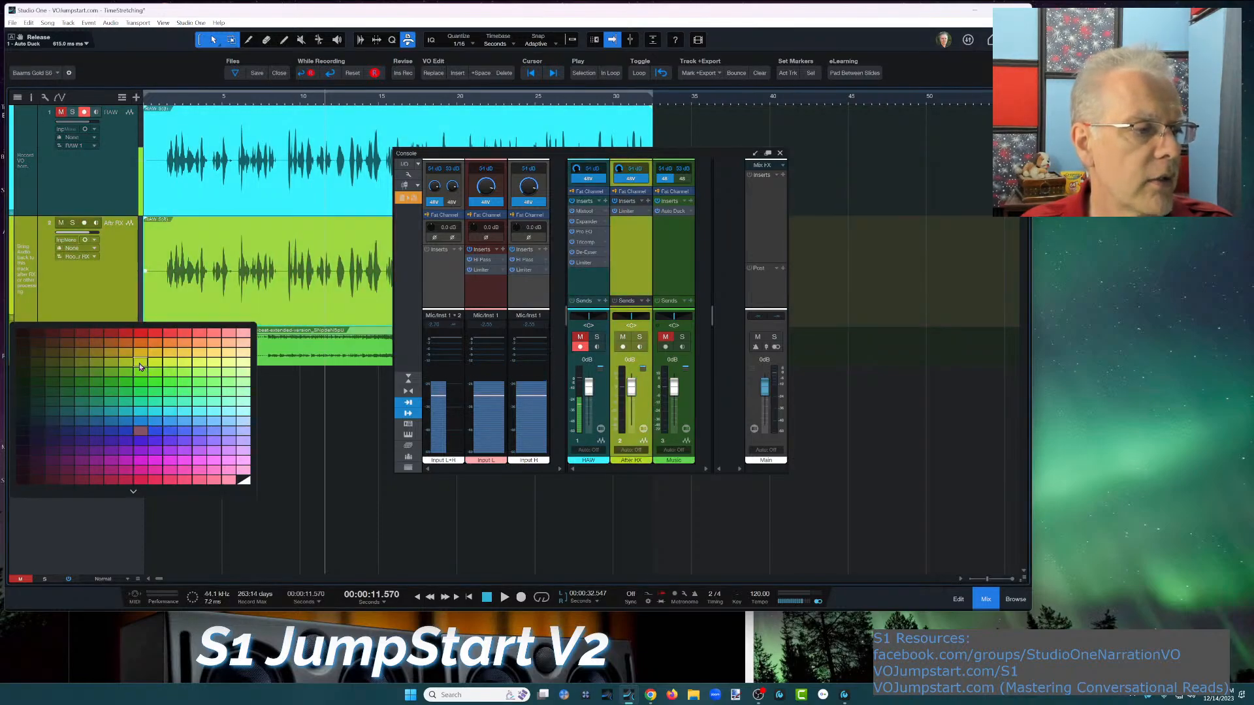
click(65, 401)
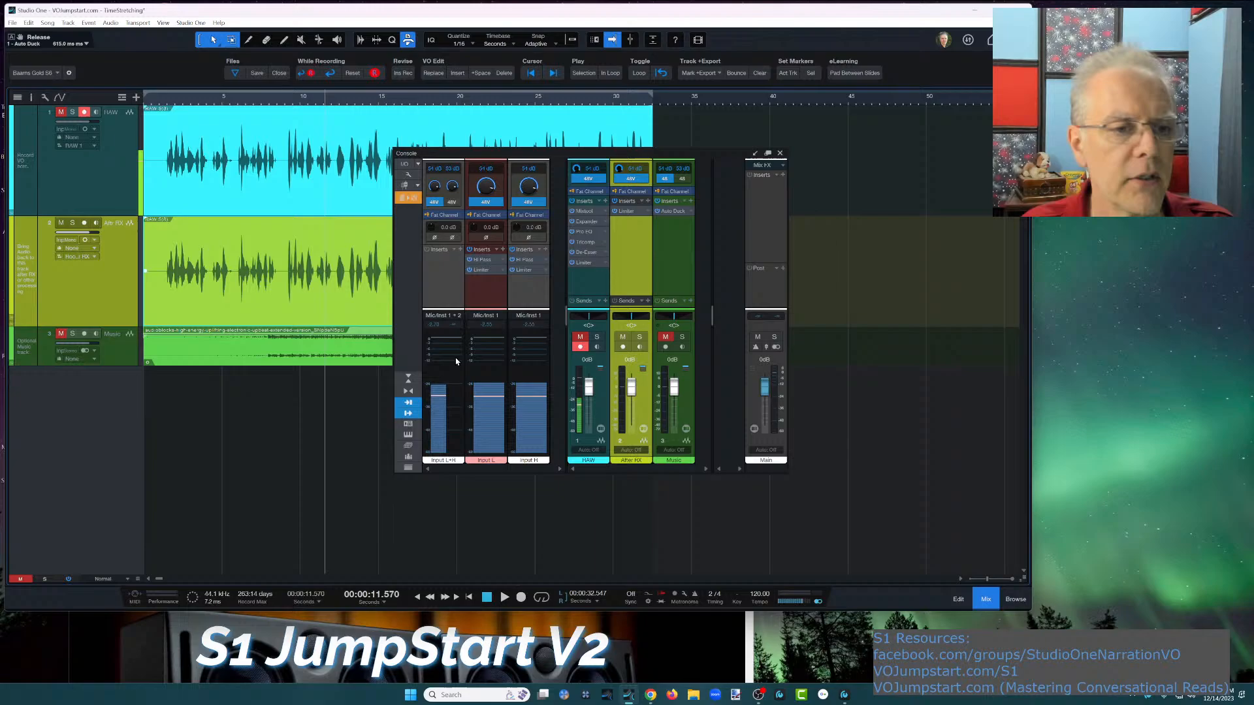
Change the color of the RAW track to dark blue
click(103, 170)
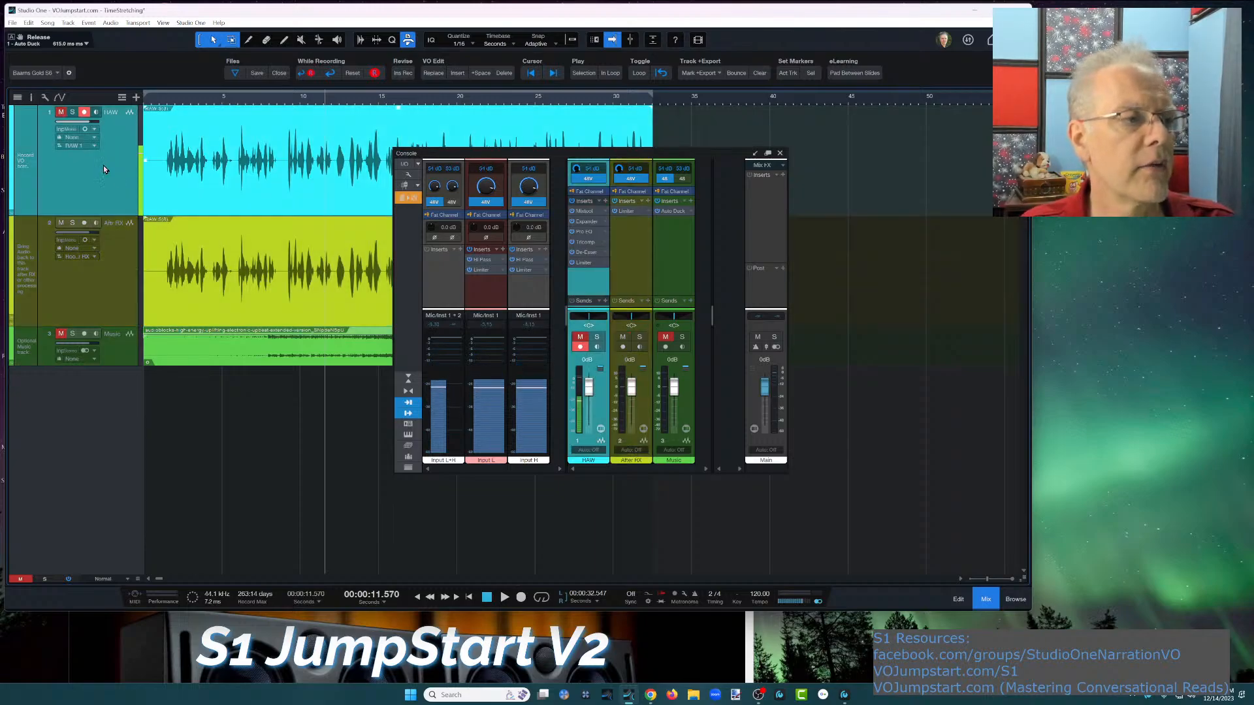
click(13, 163)
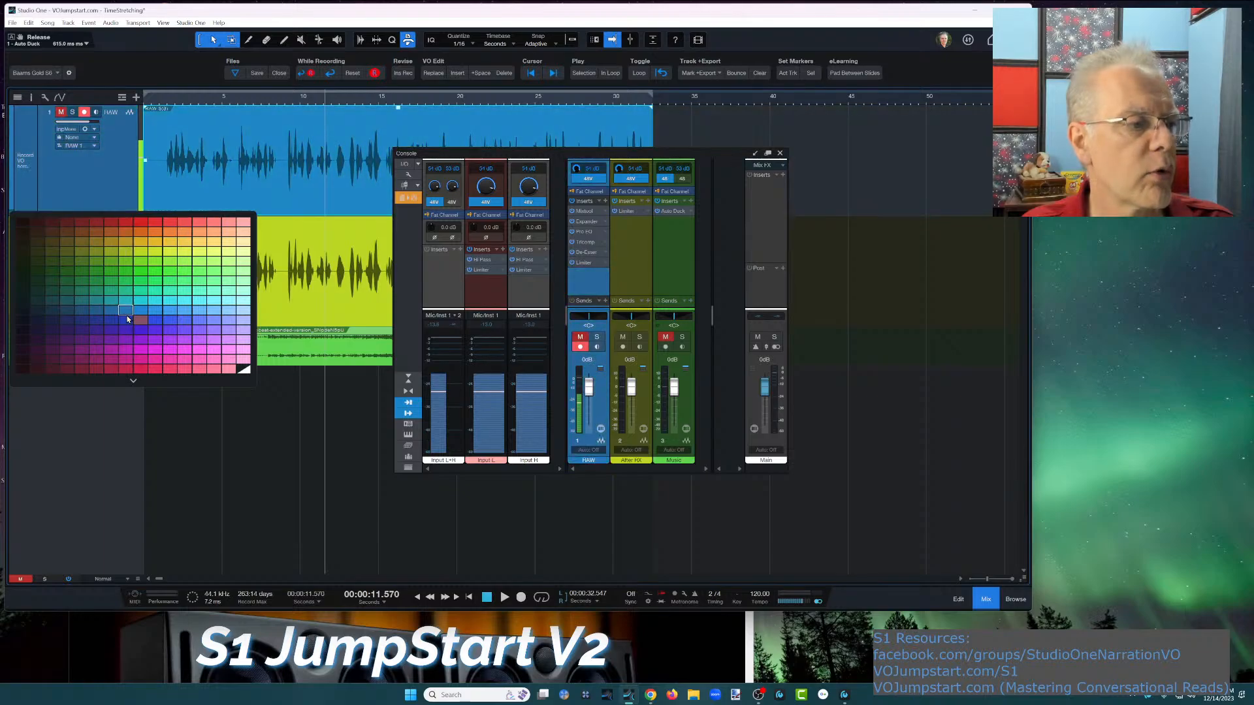
click(78, 320)
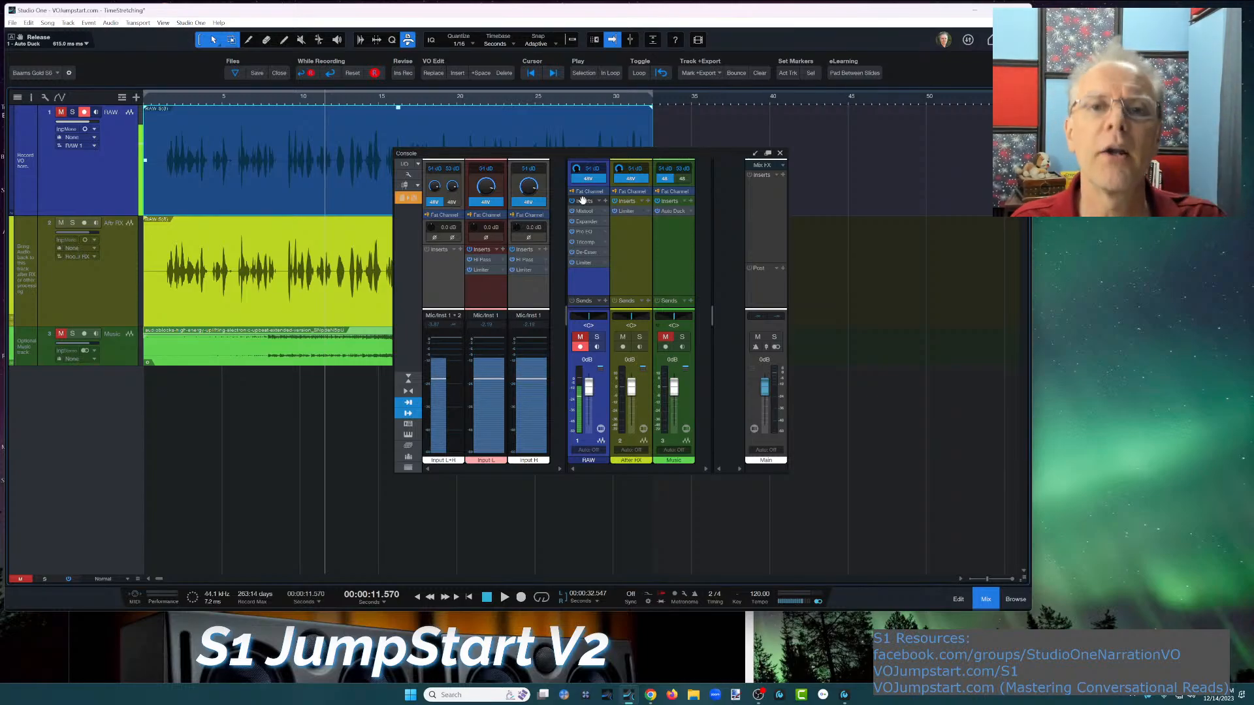
Add a new mono audio track directly below RAW and color it red
right_click(92, 425)
click(109, 430)
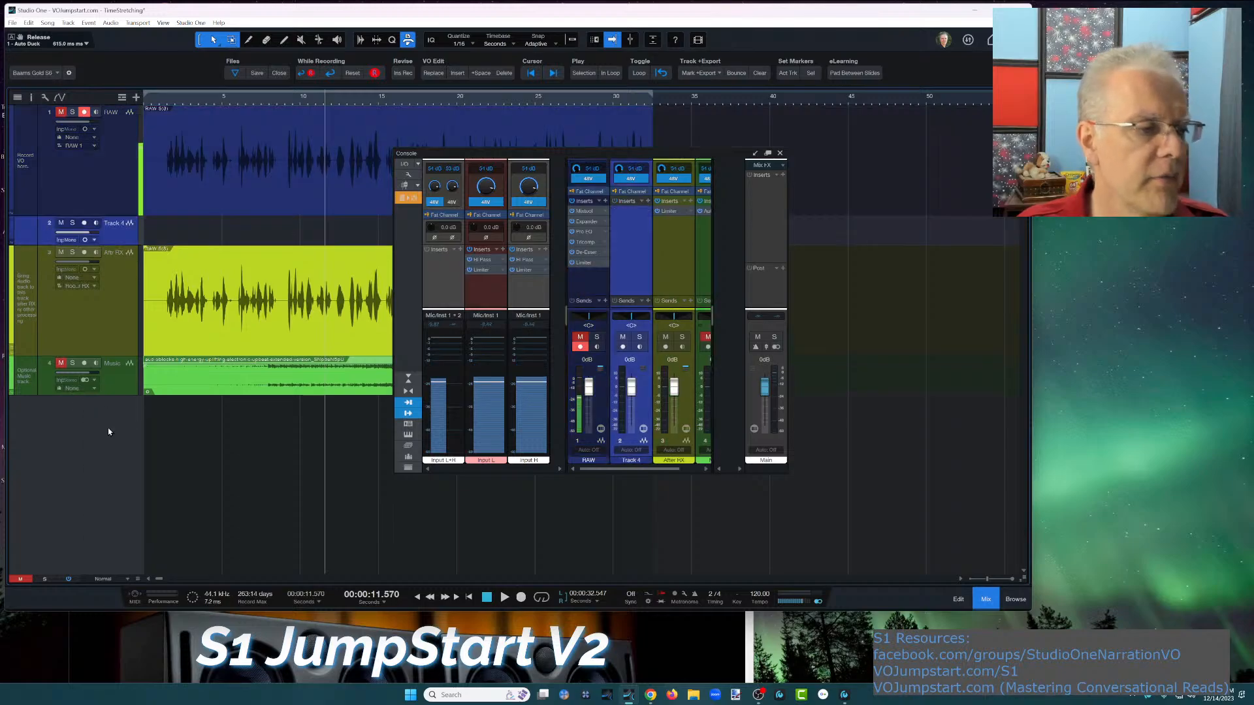
click(11, 228)
click(125, 253)
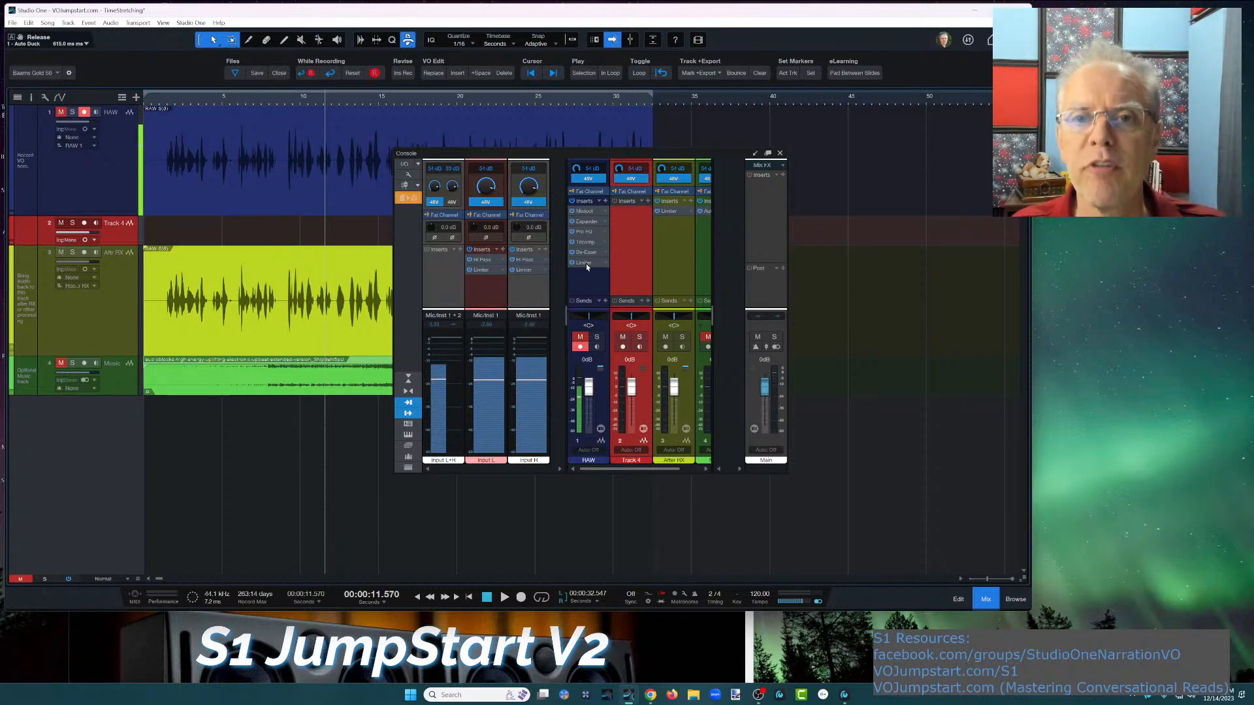
Insert the PreSonus Pro EQ on the red Track 4 and remove it again from the channel's inserts
click(648, 202)
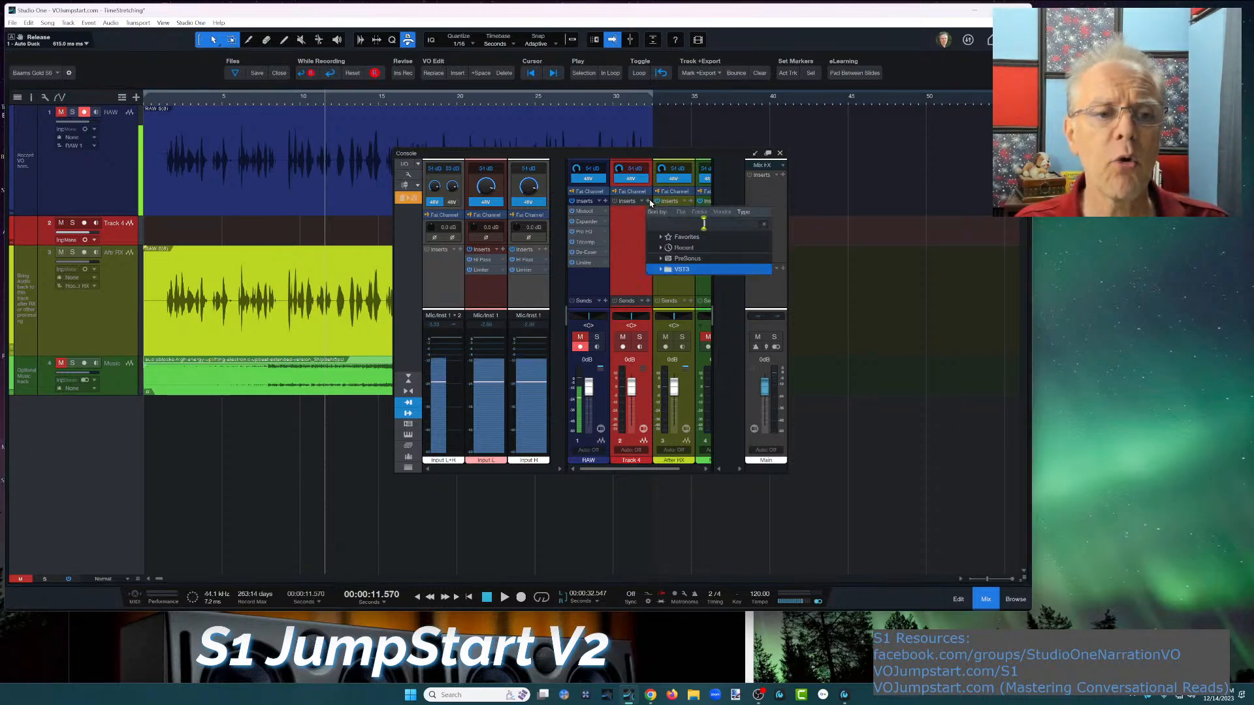
click(662, 260)
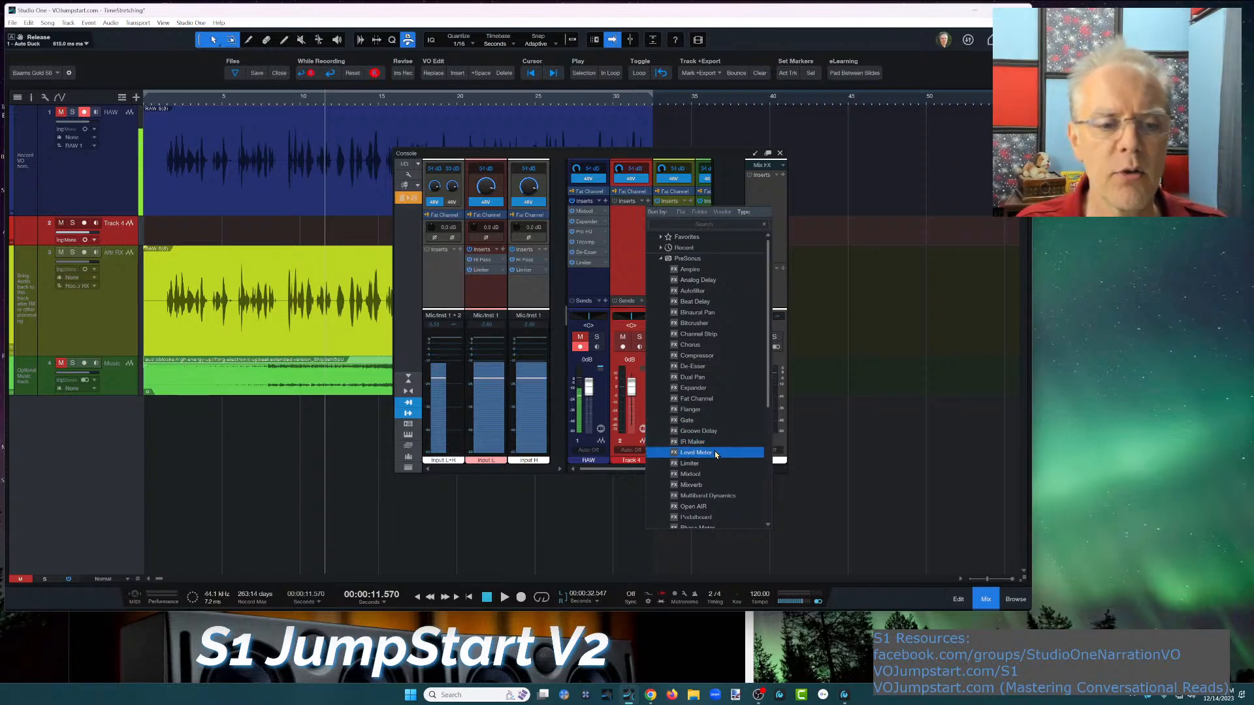
scroll(716, 451, down, 1)
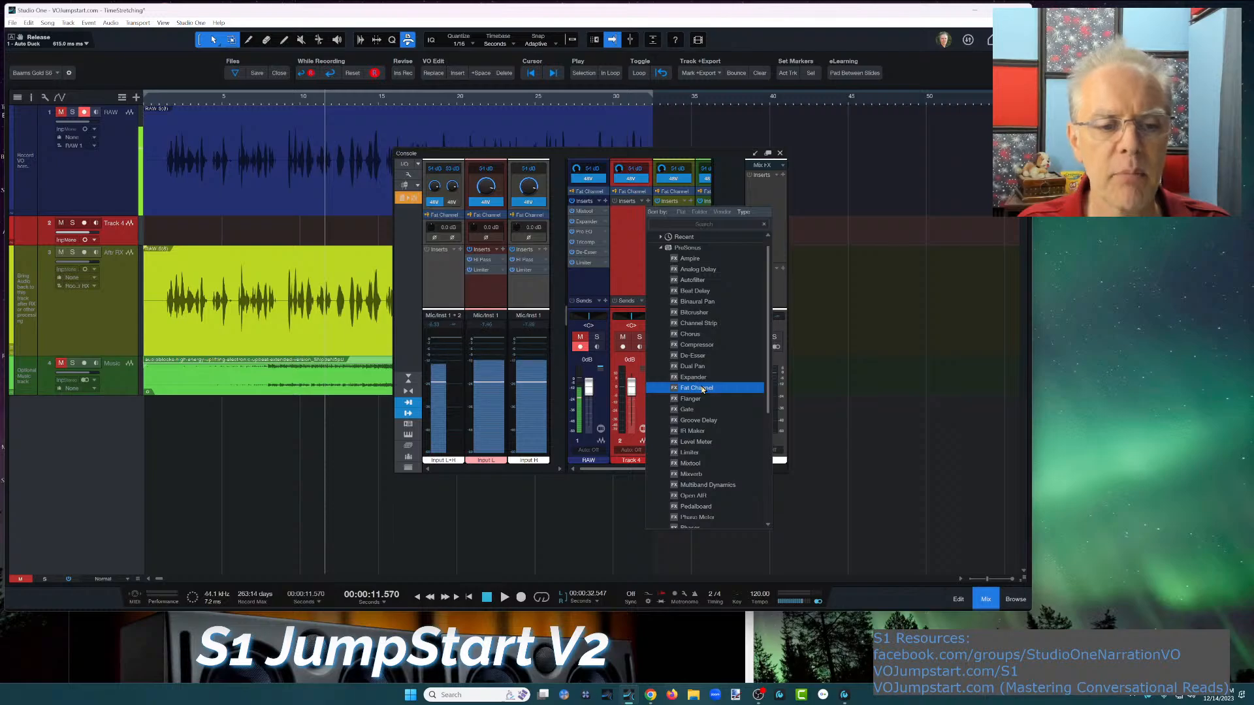
scroll(703, 405, down, 3)
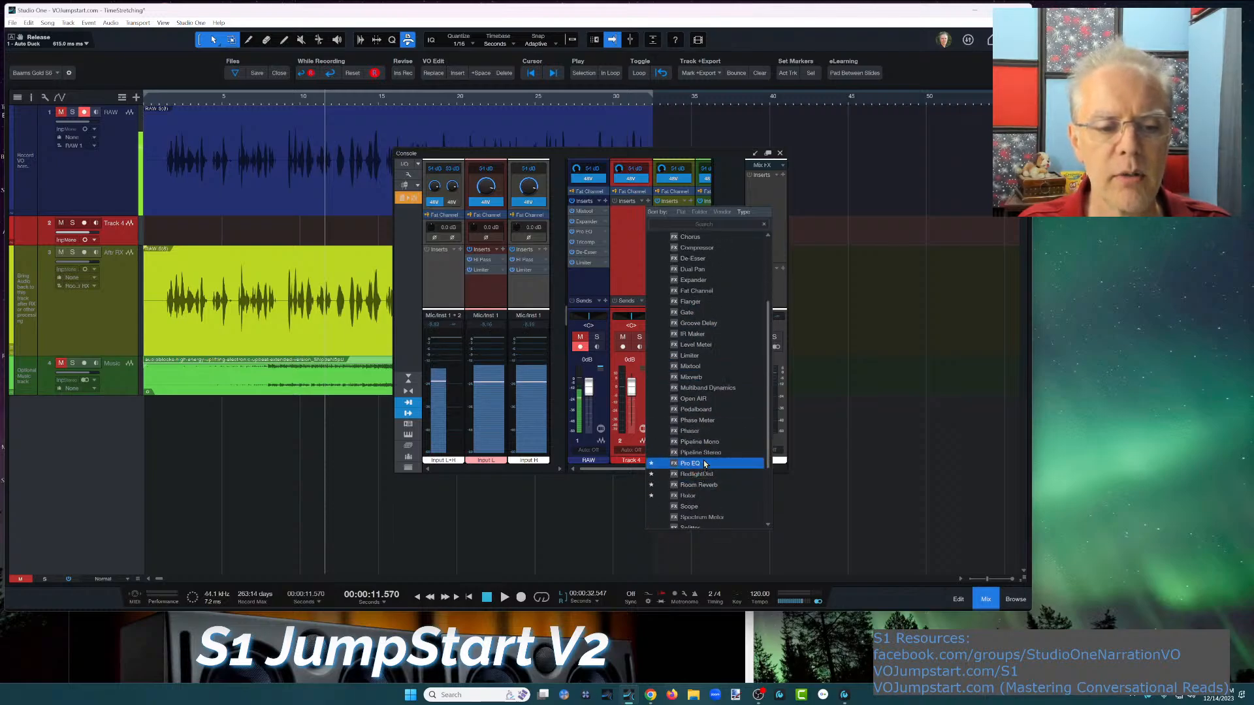
click(704, 463)
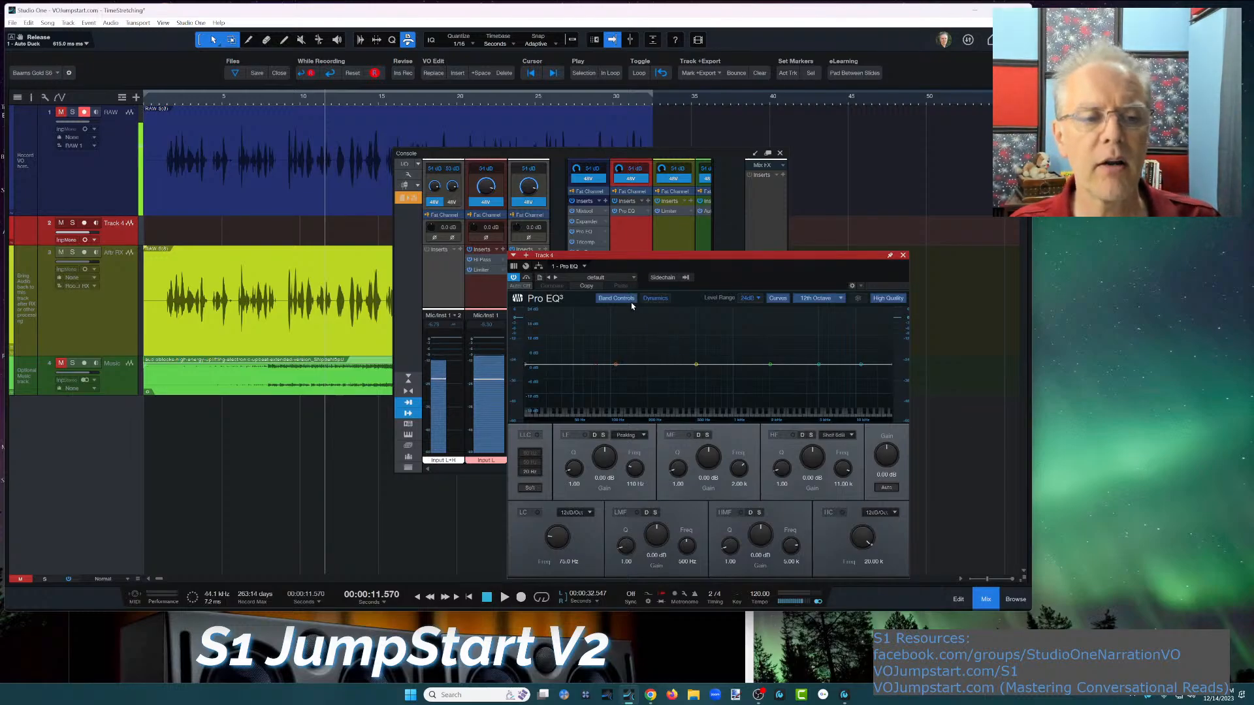
drag(751, 261, 710, 288)
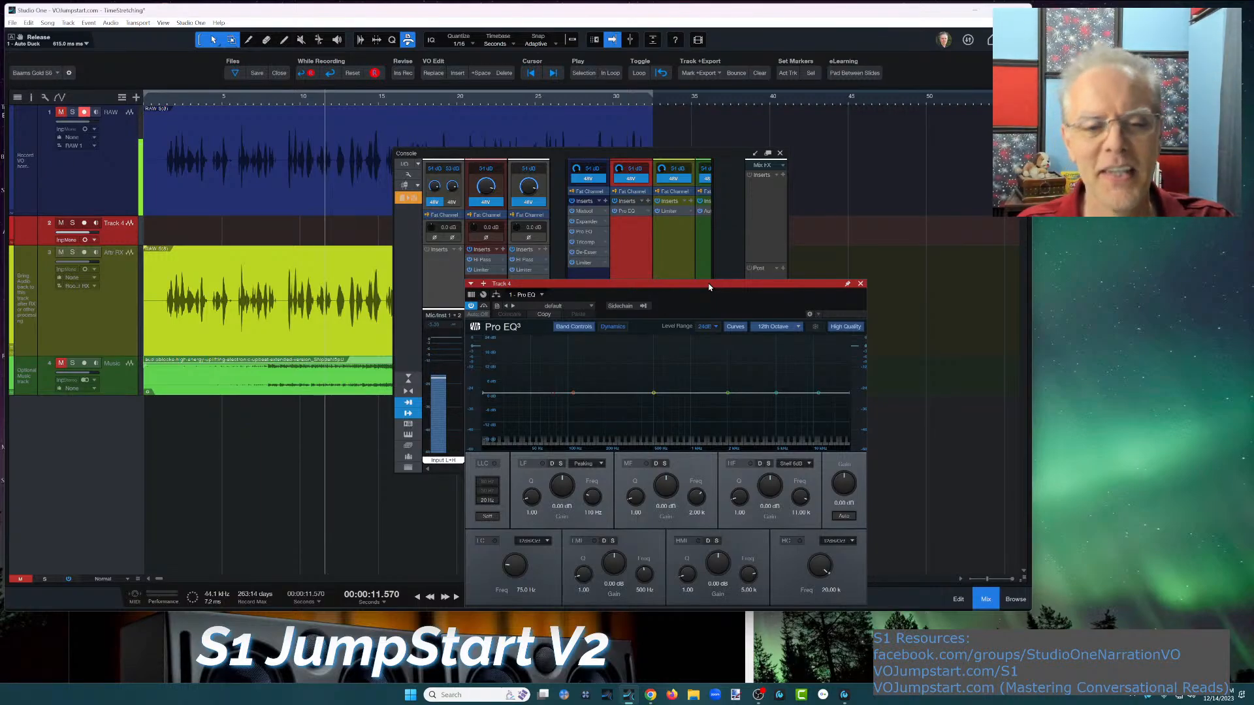
click(861, 284)
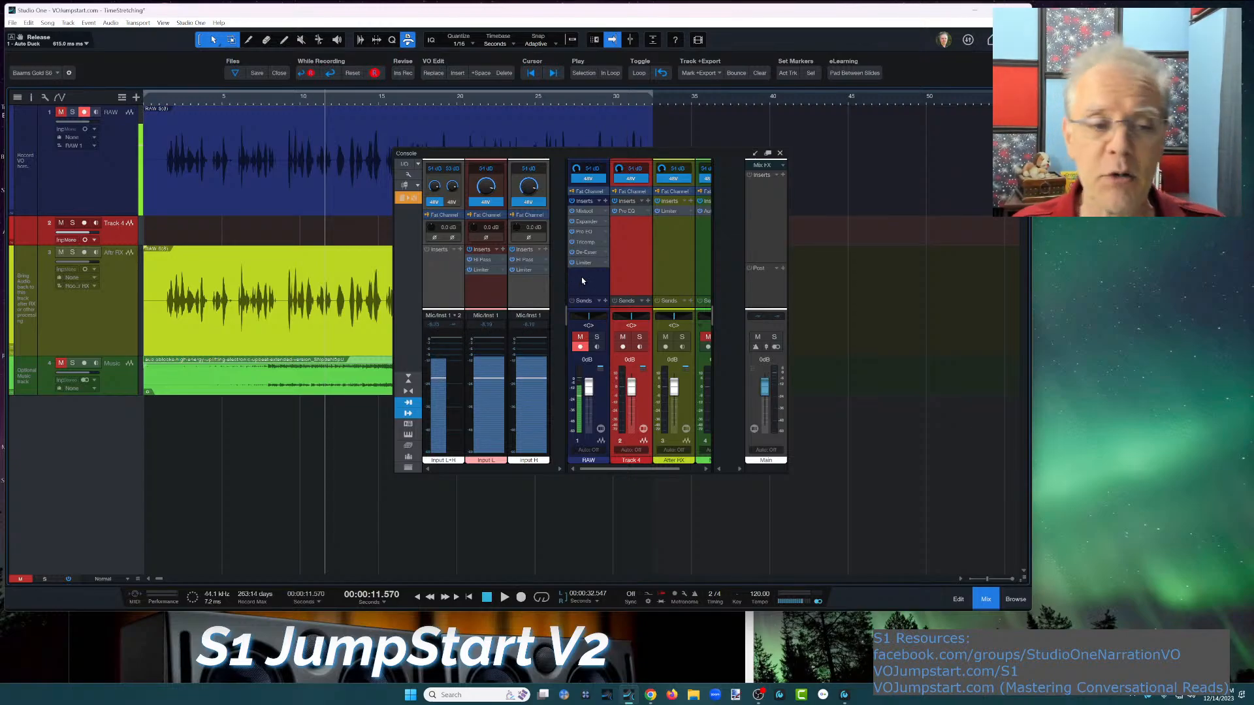
right_click(644, 213)
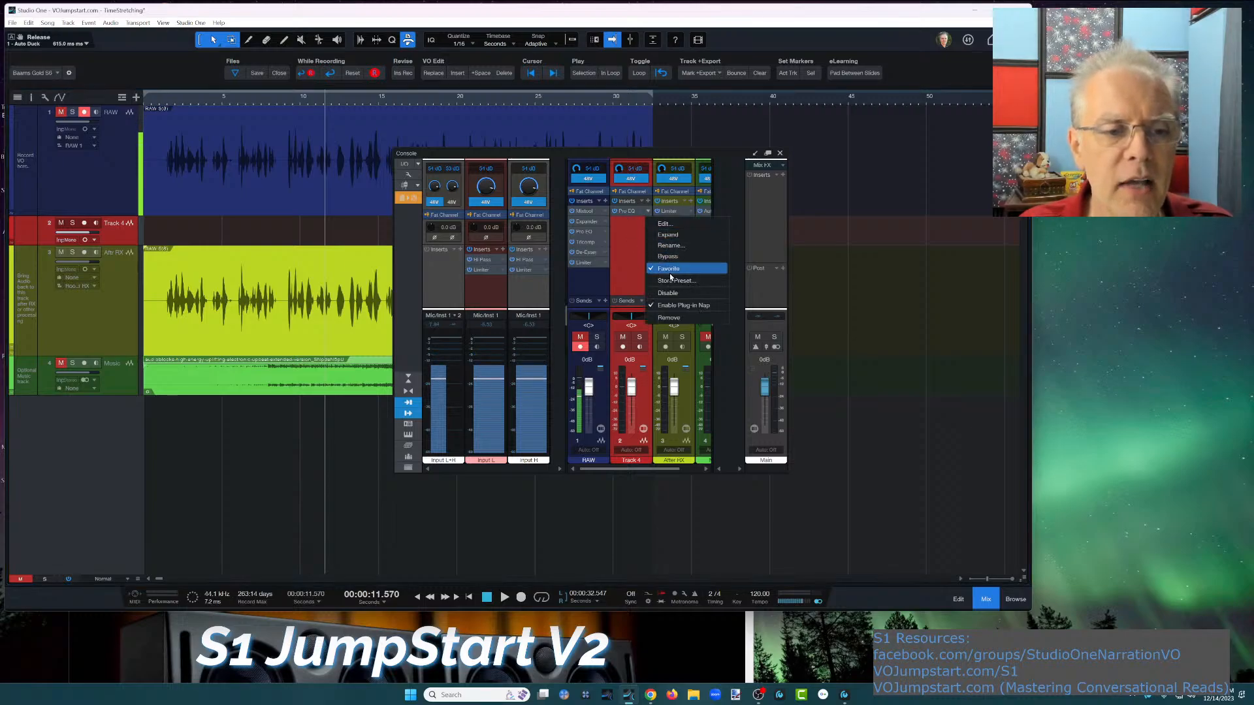
click(676, 318)
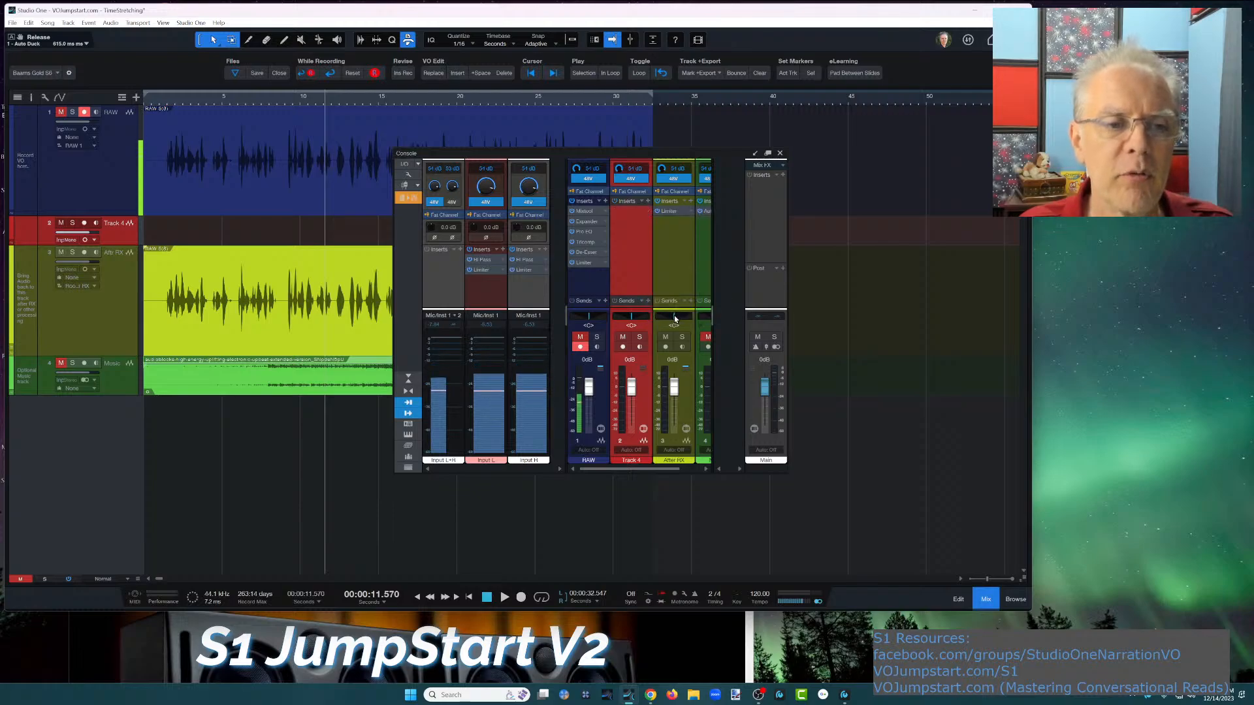
Search the plug-ins for "room", insert Room Reverb on Track 4, and look through its preset list, keeping the default preset
click(649, 202)
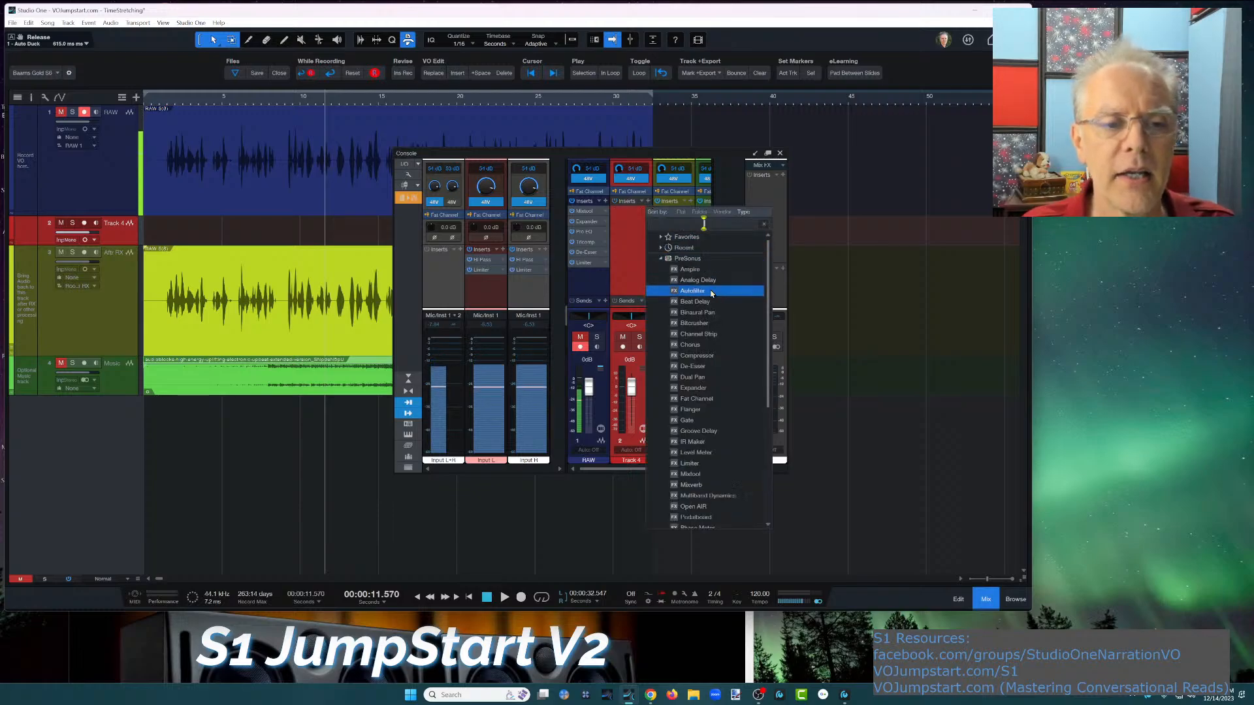
text(room)
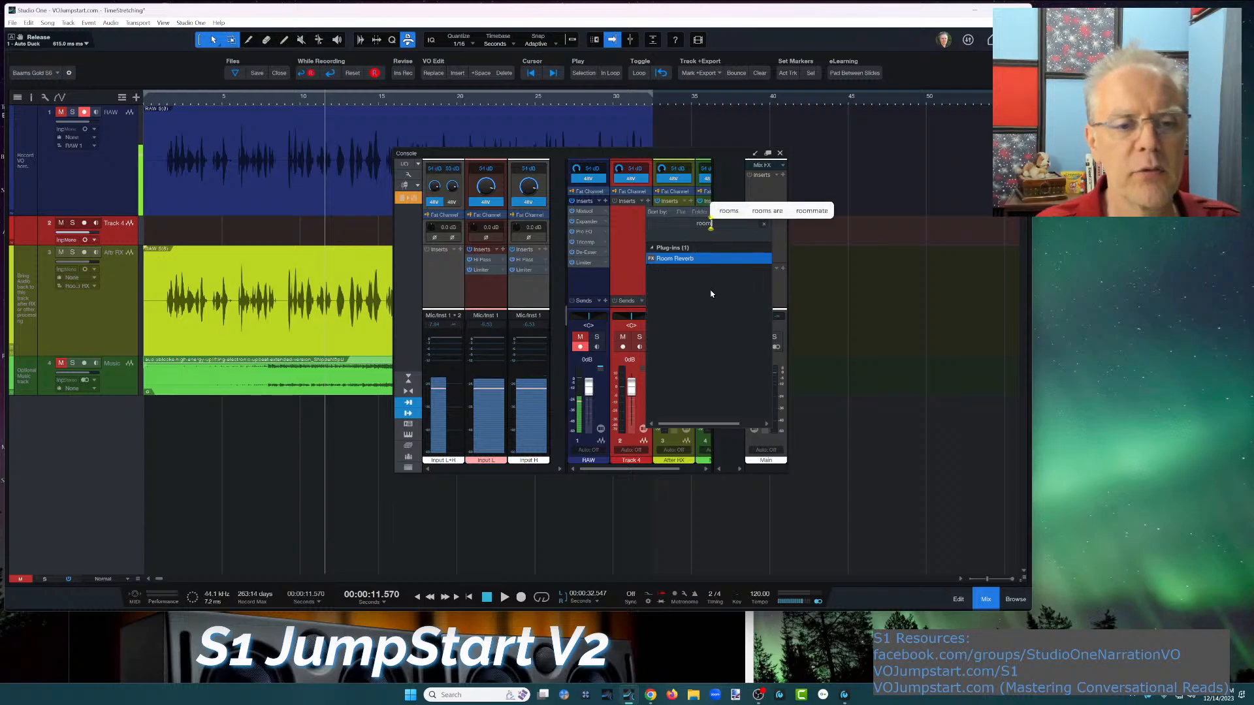
click(703, 260)
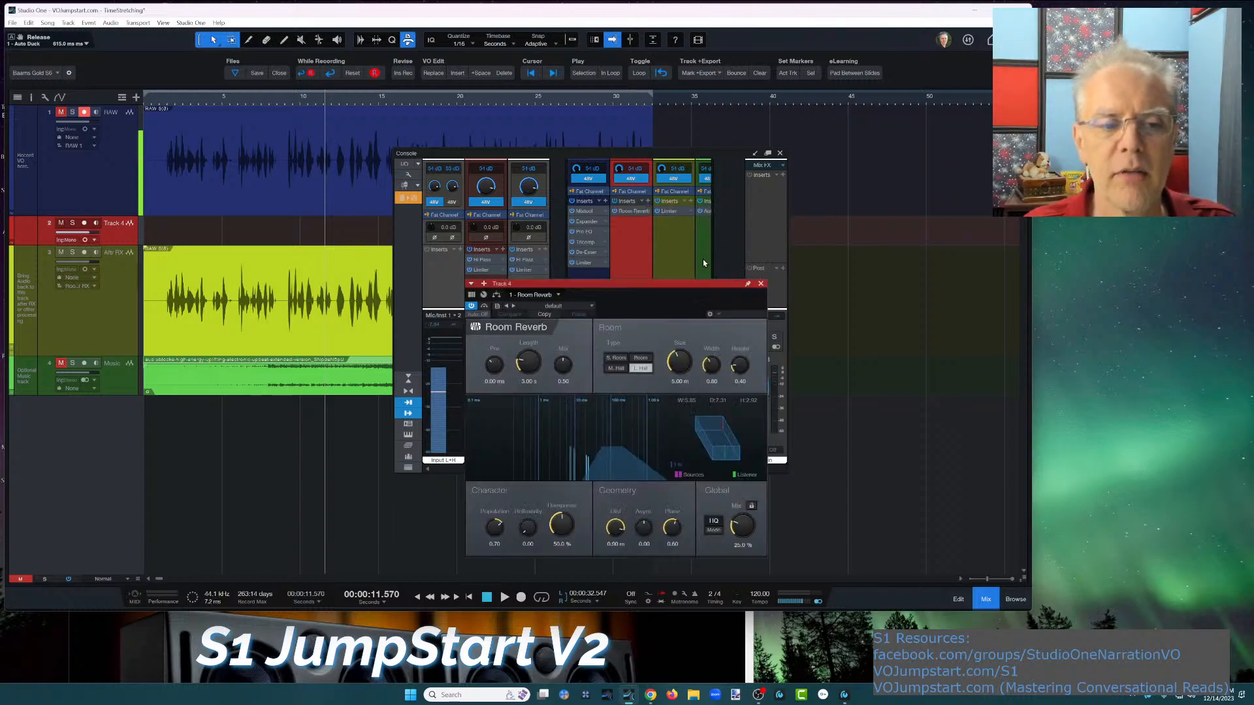
drag(694, 282, 897, 125)
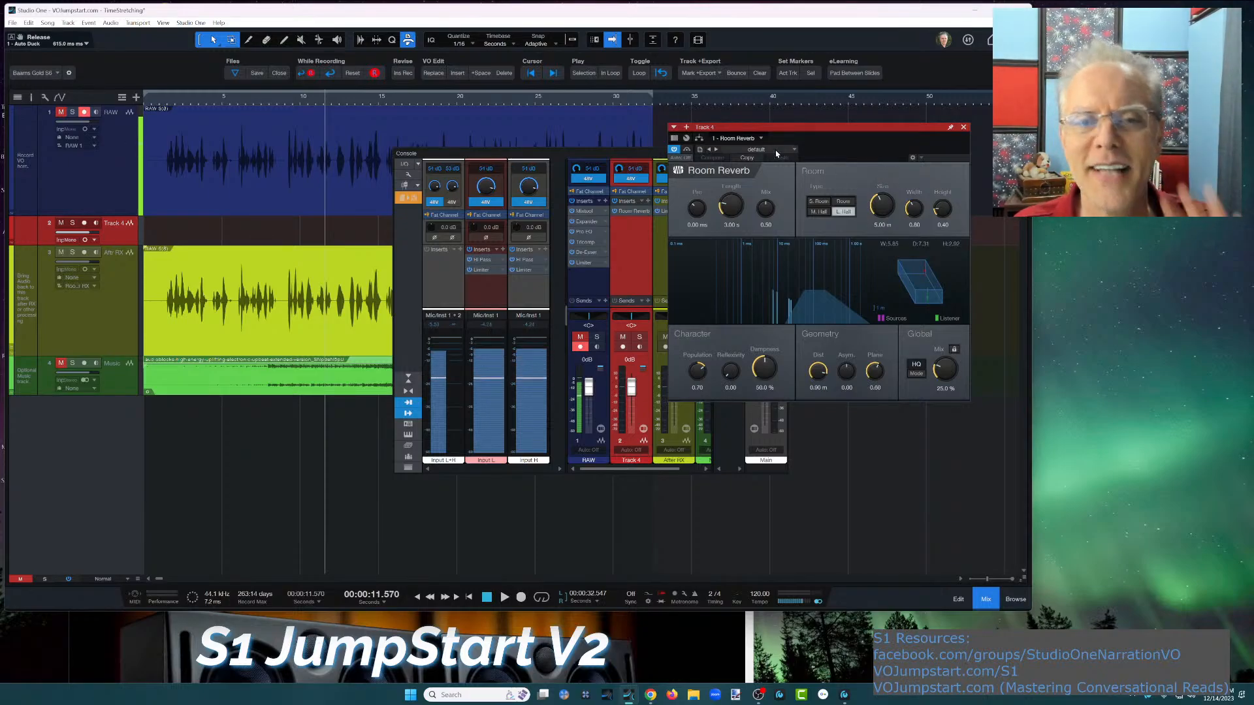
drag(791, 130, 815, 112)
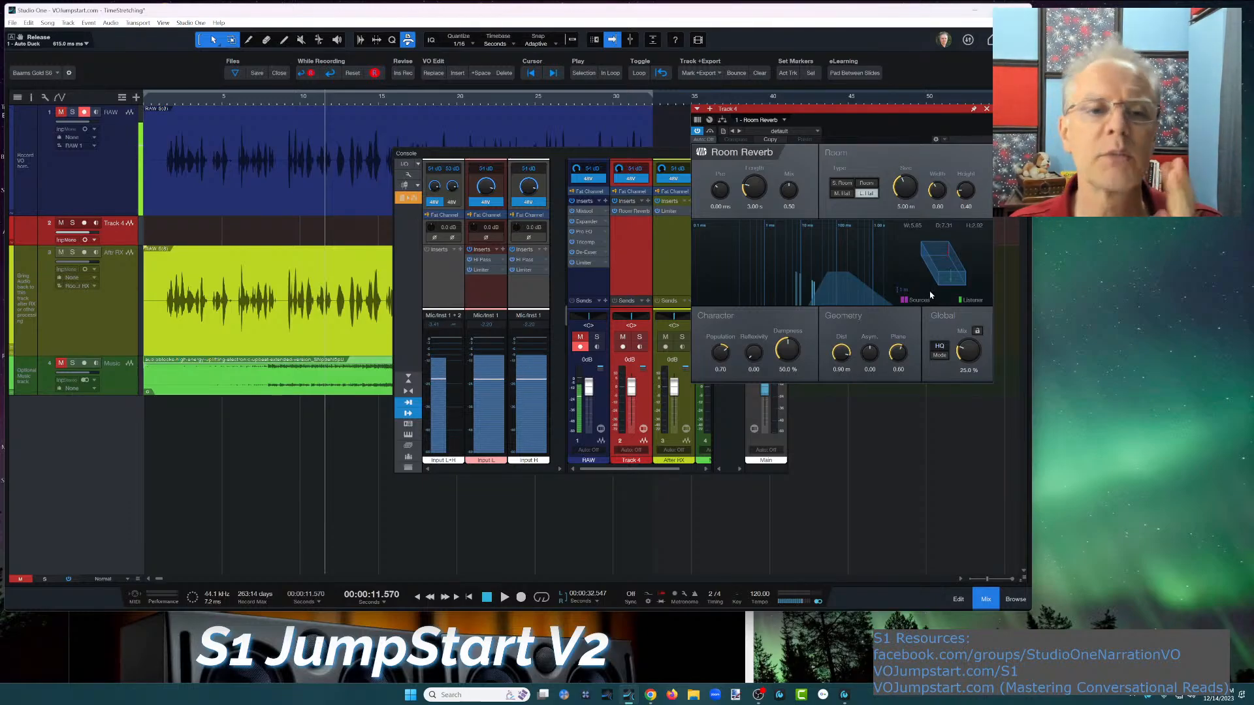
mouse_move(878, 118)
mouse_down()
mouse_move(861, 183)
mouse_move(859, 131)
mouse_up()
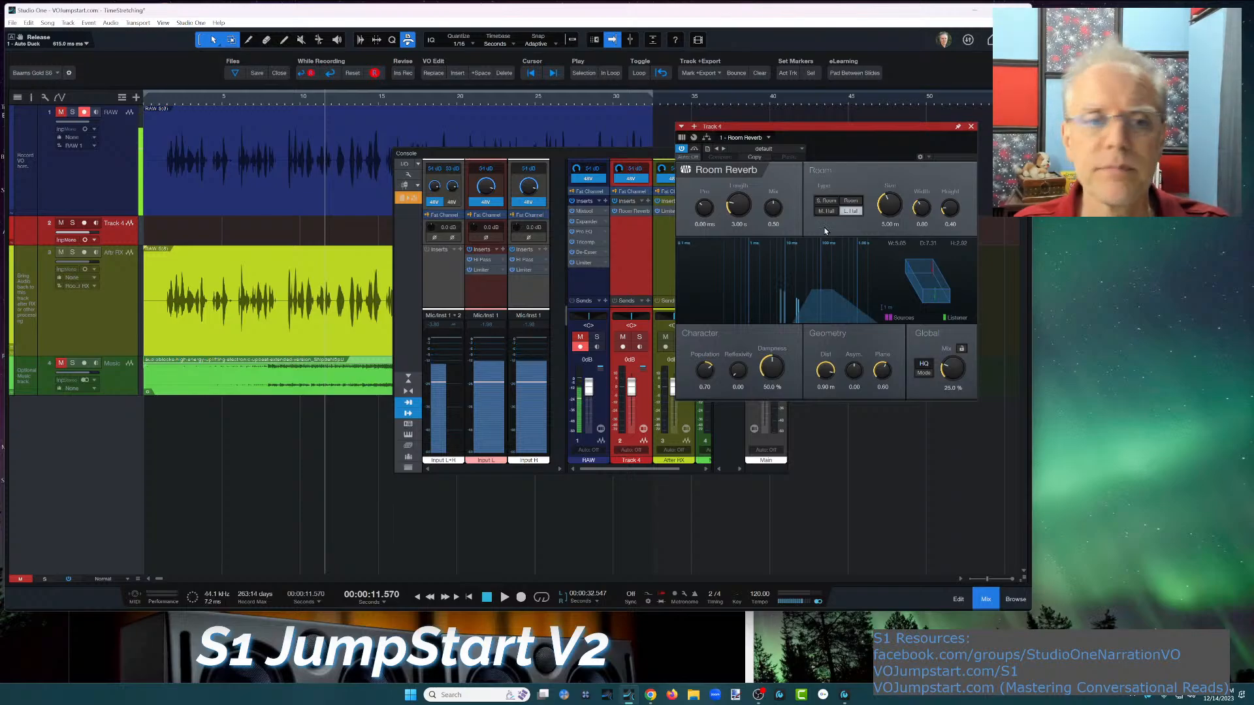
click(800, 150)
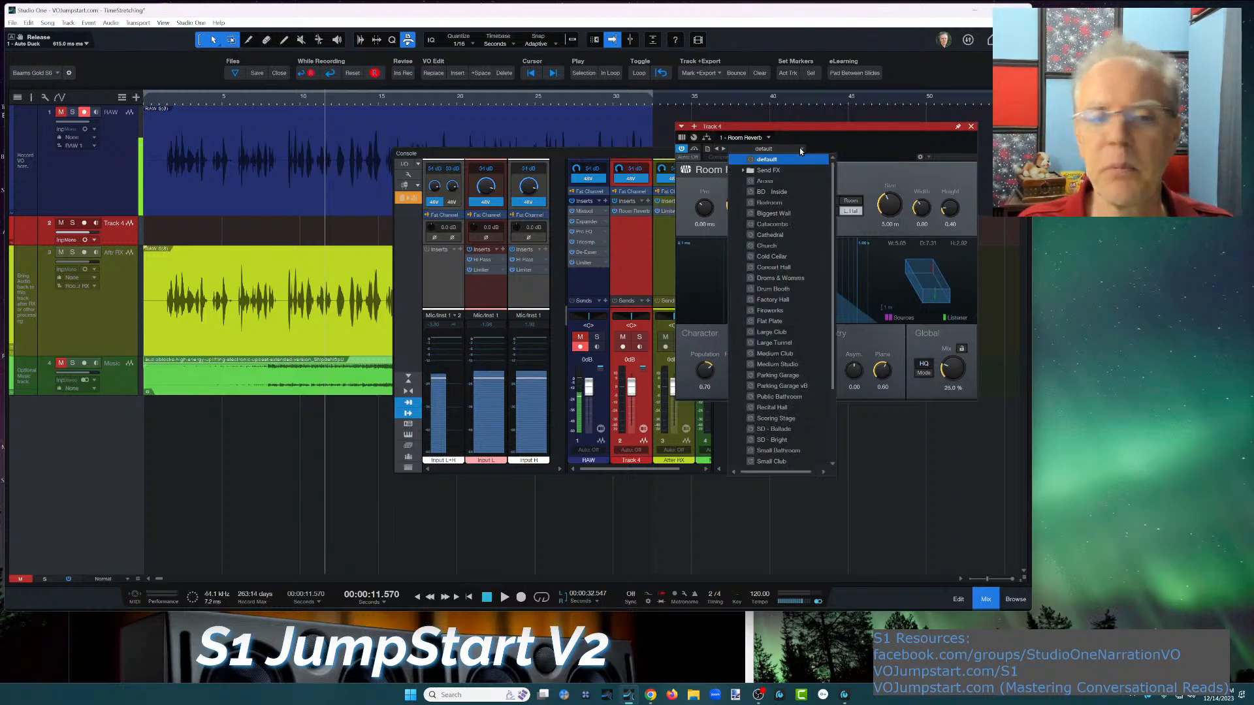
click(857, 126)
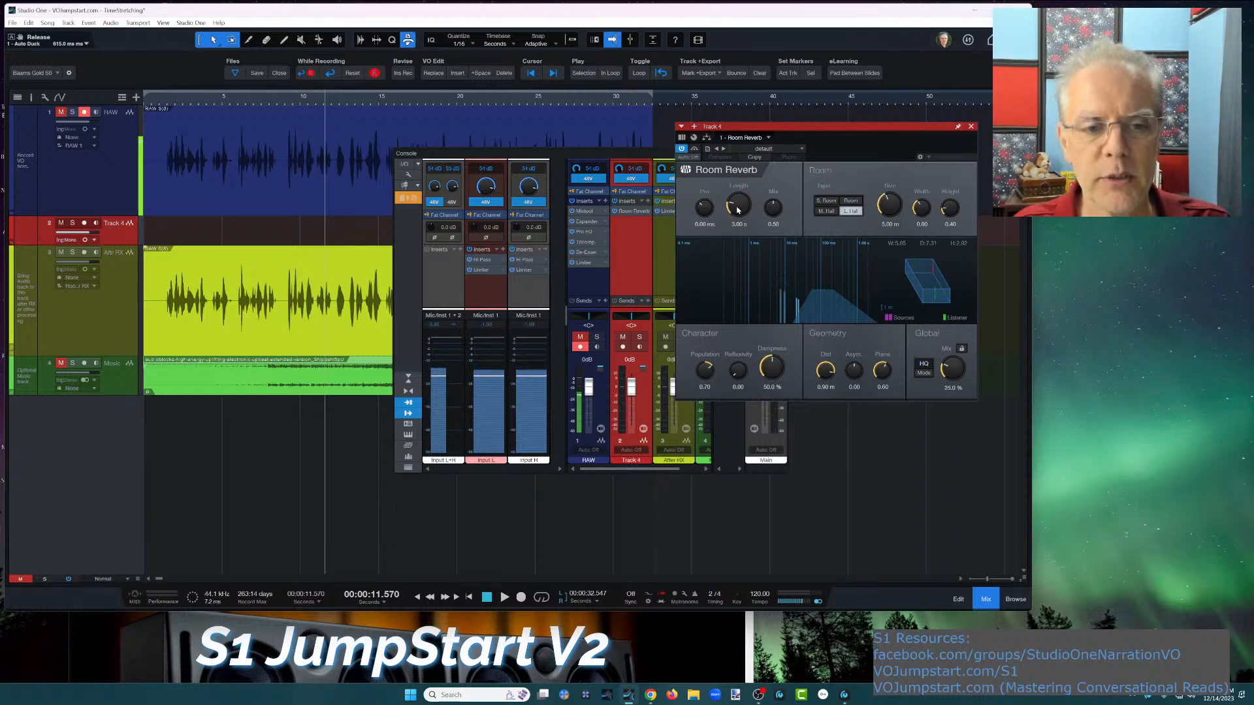
Set the Room Reverb's length to 15.90 s, reverb mix to 0.69, room size to 9.72 m and width to 1.53
drag(738, 207, 778, 197)
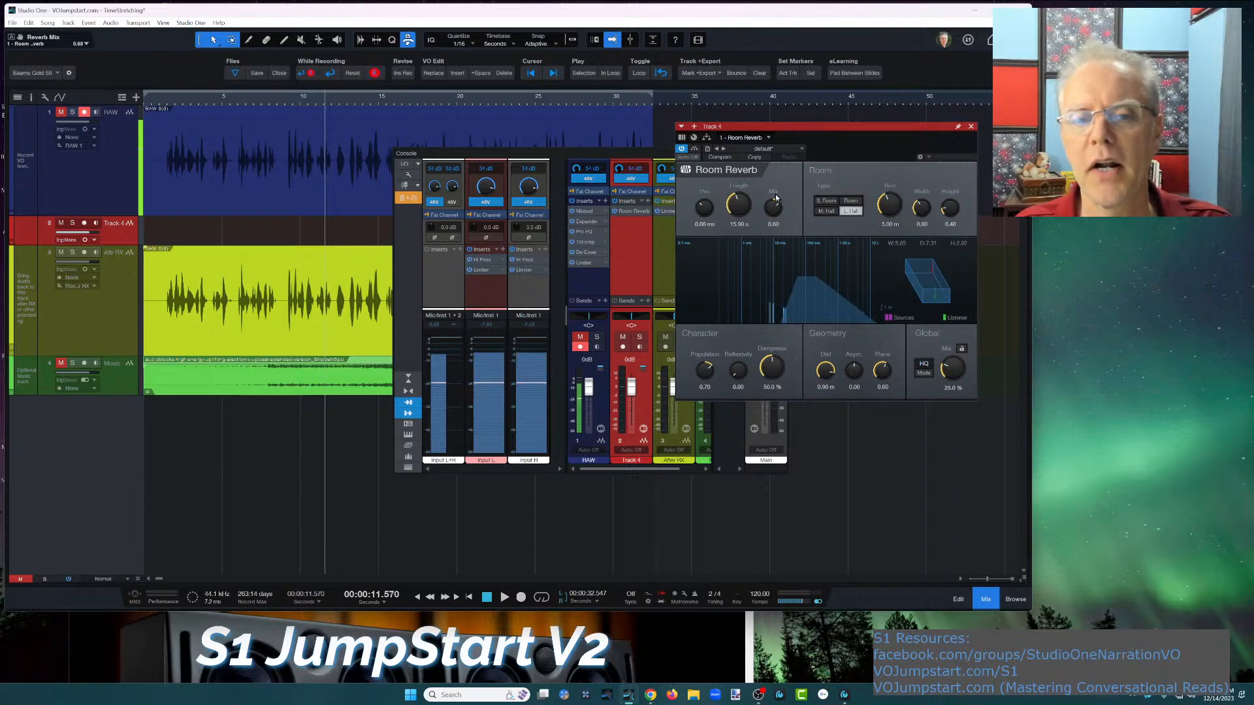
click(896, 210)
drag(897, 210, 898, 184)
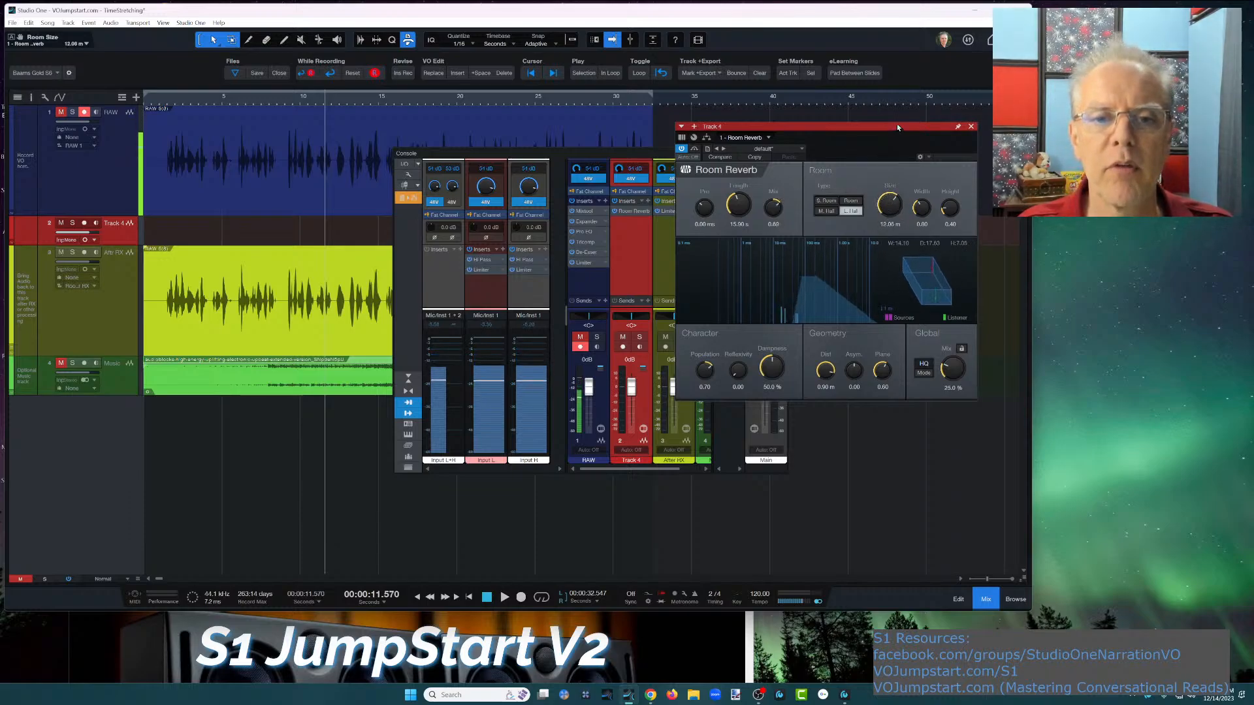
drag(896, 125, 357, 83)
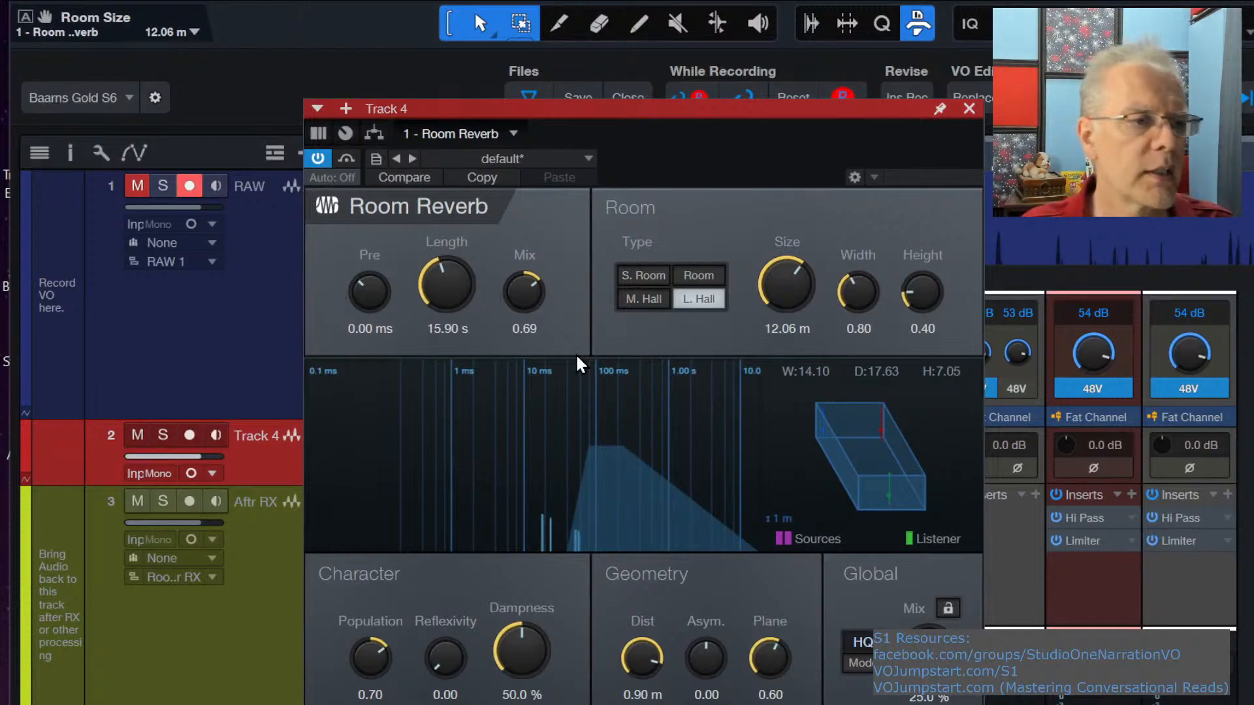
drag(792, 266, 867, 260)
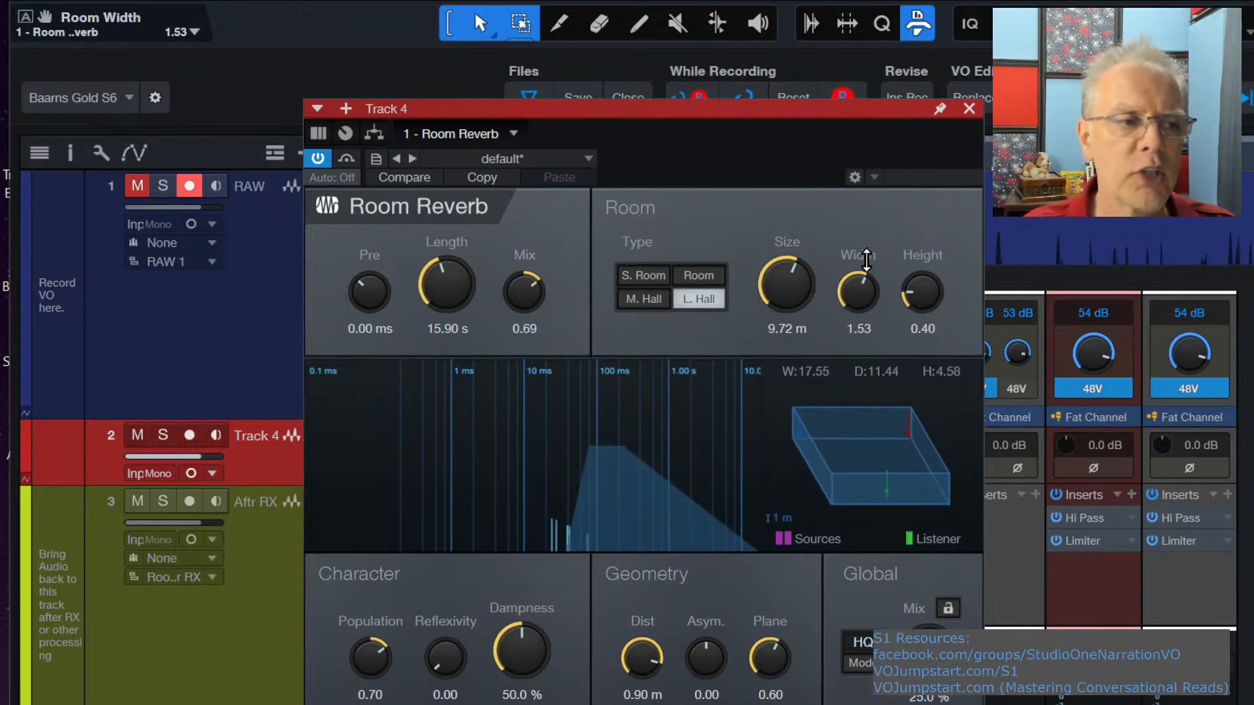
Set the Room Reverb's relative height to 1.70, dampness to 17.0 % and room size to 5.20 m
drag(909, 309, 925, 186)
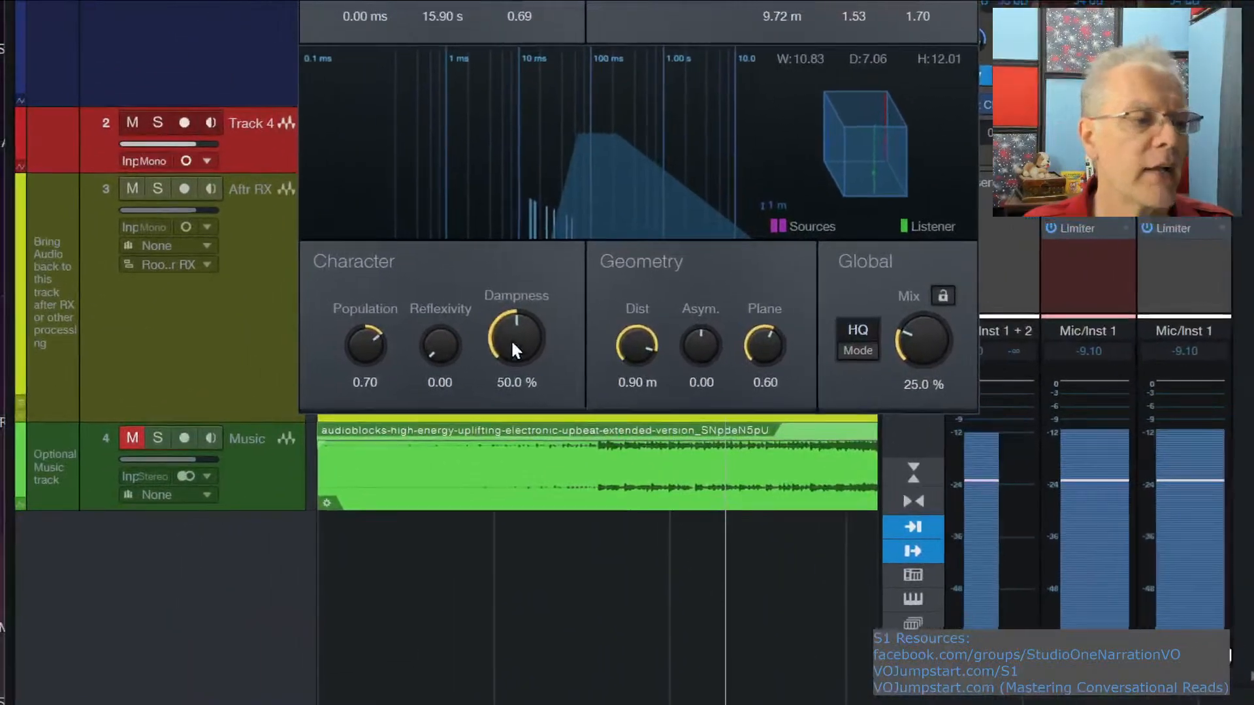
drag(522, 355, 560, 471)
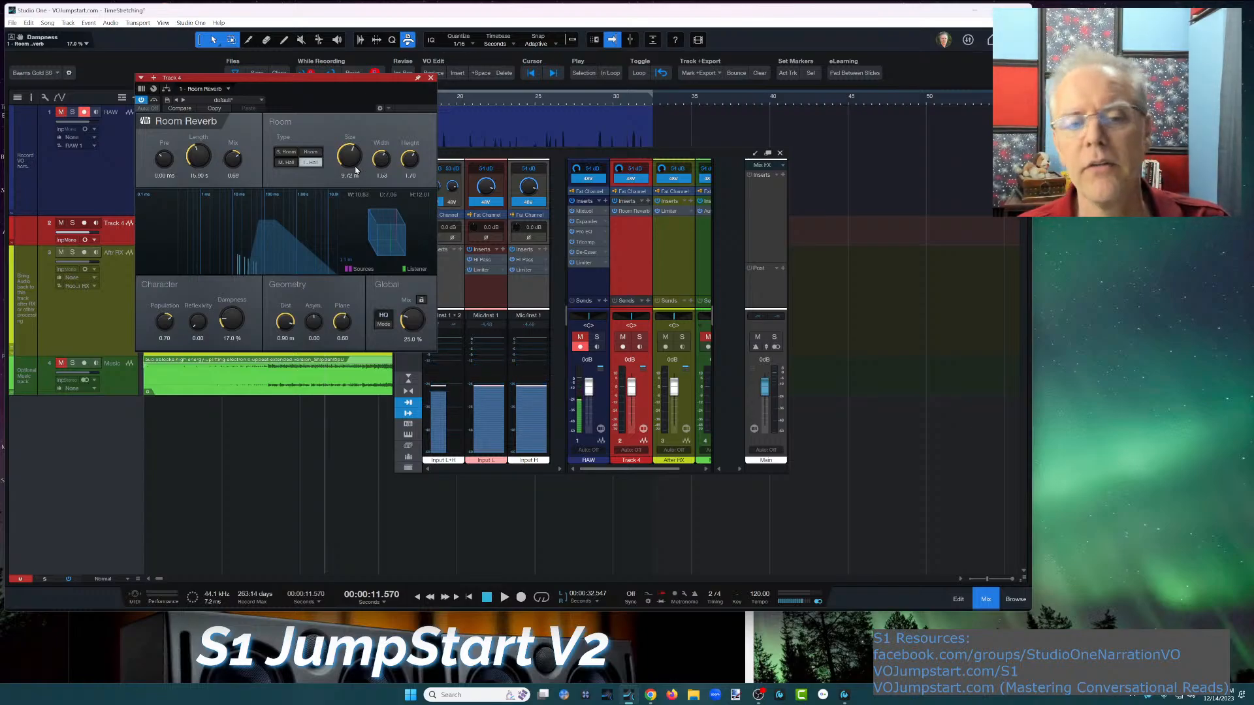
mouse_move(356, 170)
mouse_down()
mouse_move(367, 209)
mouse_move(371, 121)
mouse_move(360, 177)
mouse_up()
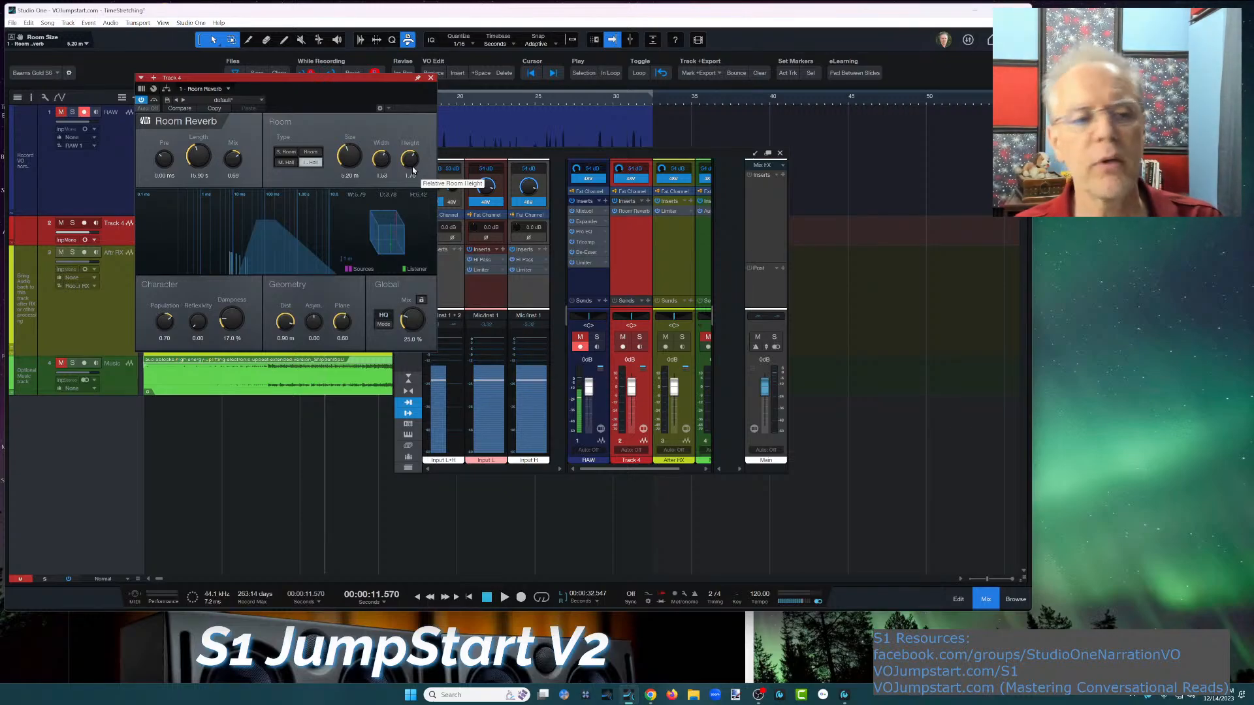
Move the reverb window clear of the console and copy Track 4's Room Reverb into RAW's inserts, between the De-Esser and Limiter
drag(353, 84, 269, 168)
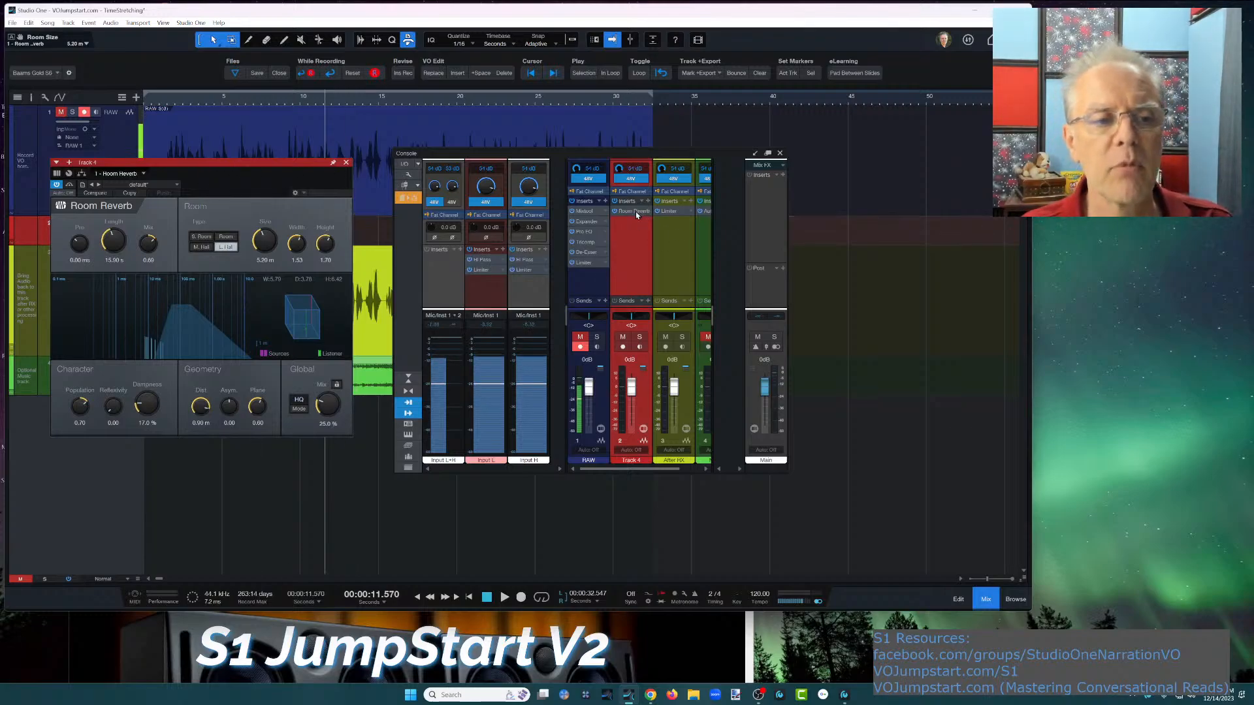
drag(636, 214, 575, 270)
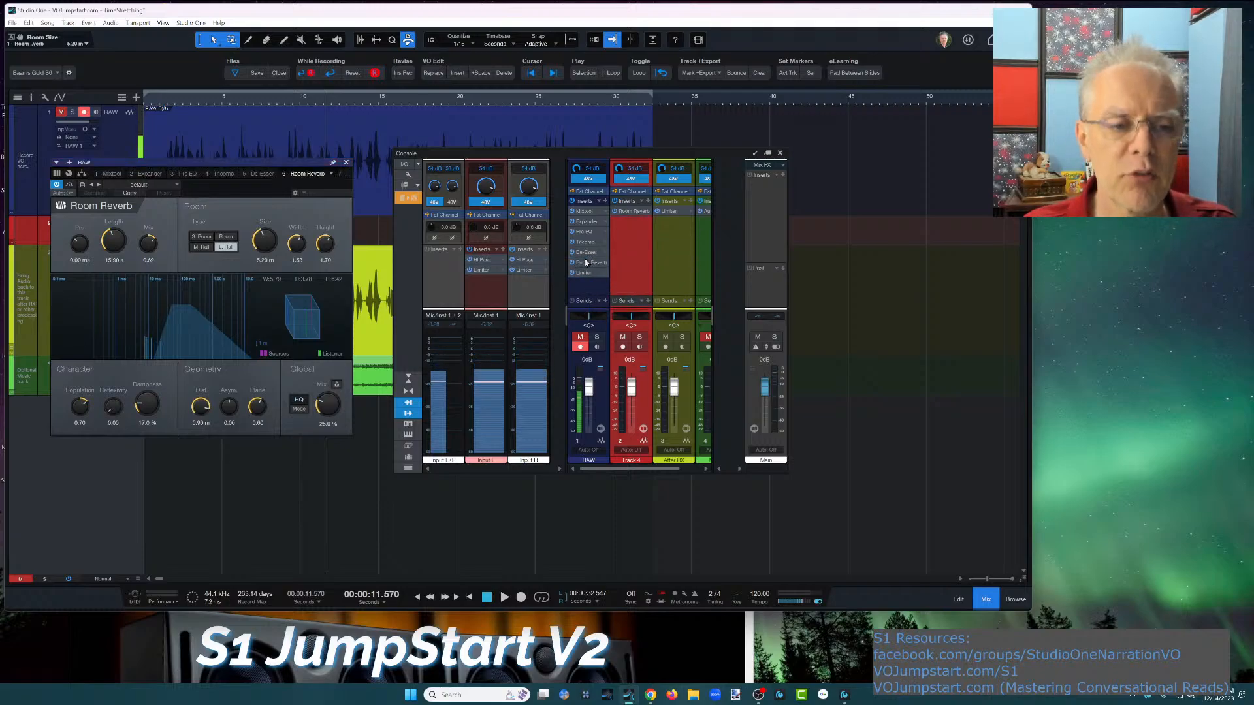
Unmute the RAW track, mute Aftr RX, and play a few seconds of RAW with the reverb applied
click(62, 112)
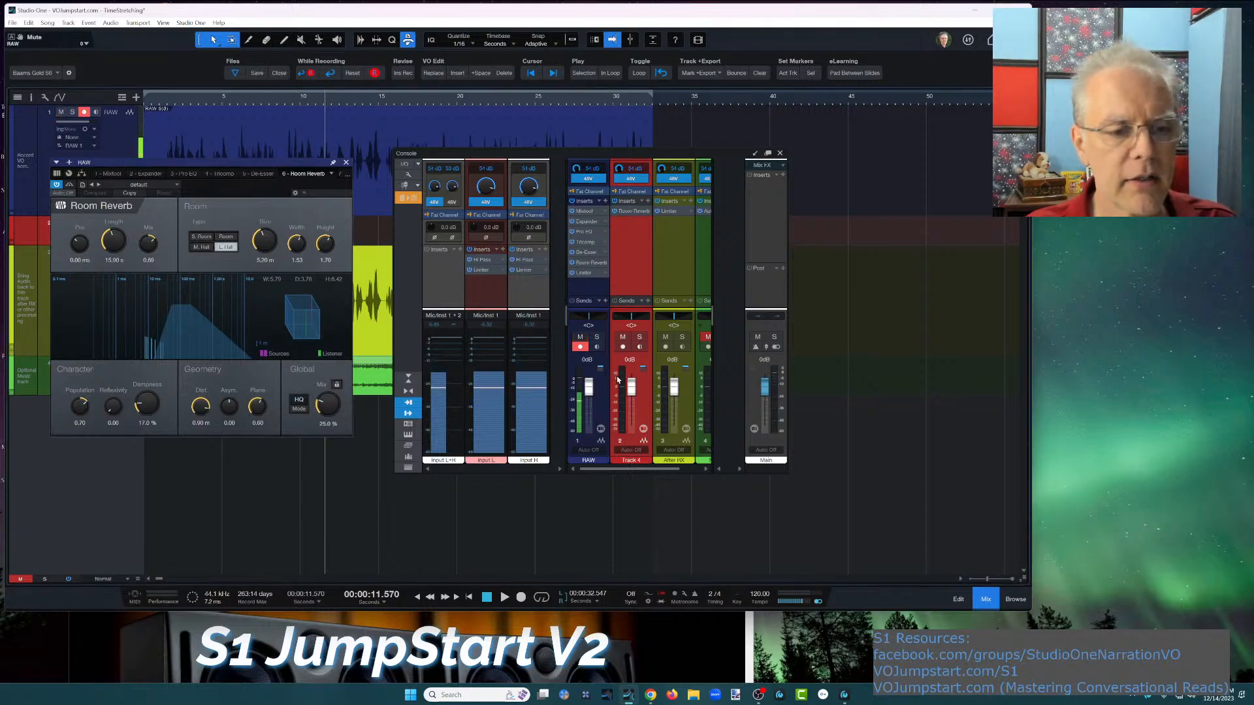
click(623, 337)
click(666, 337)
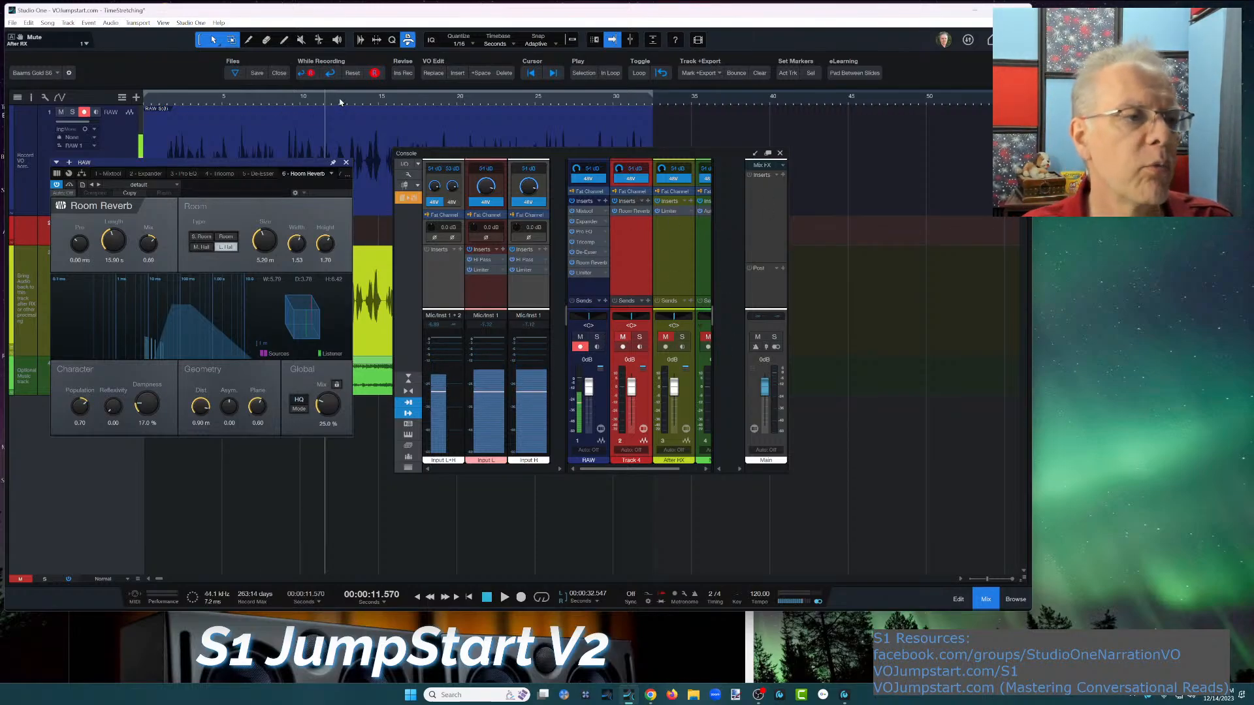
key(space)
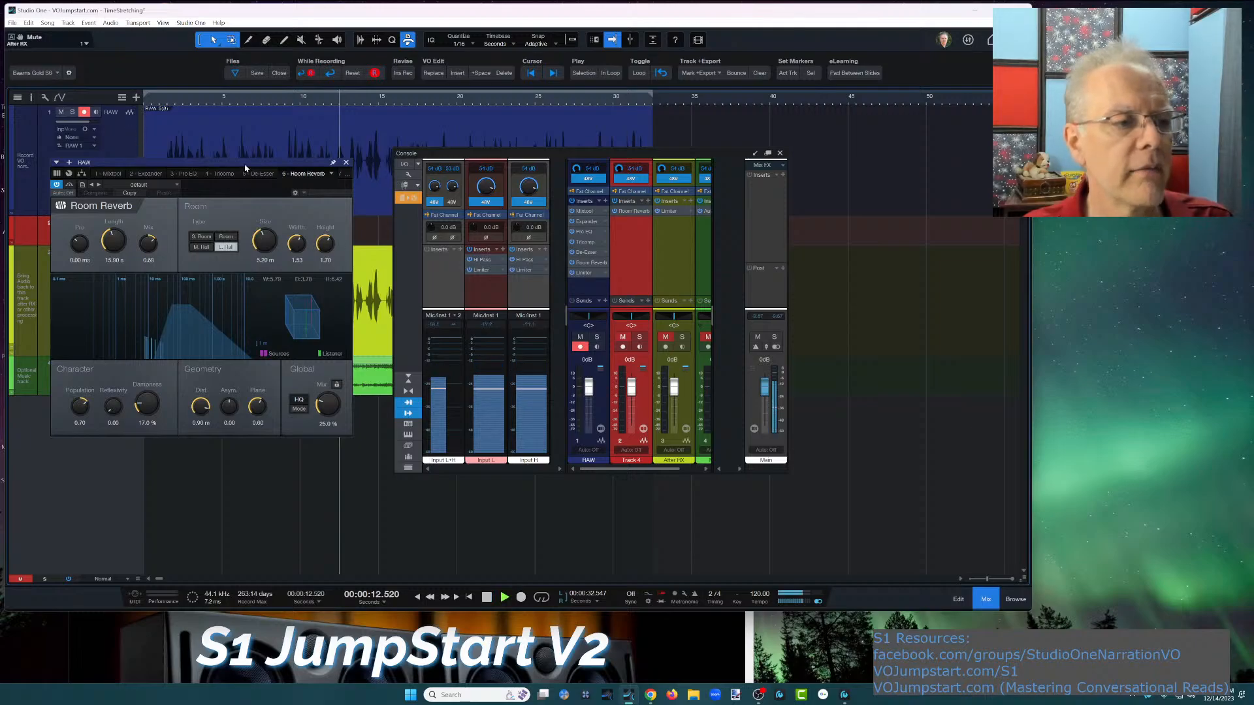
key(space)
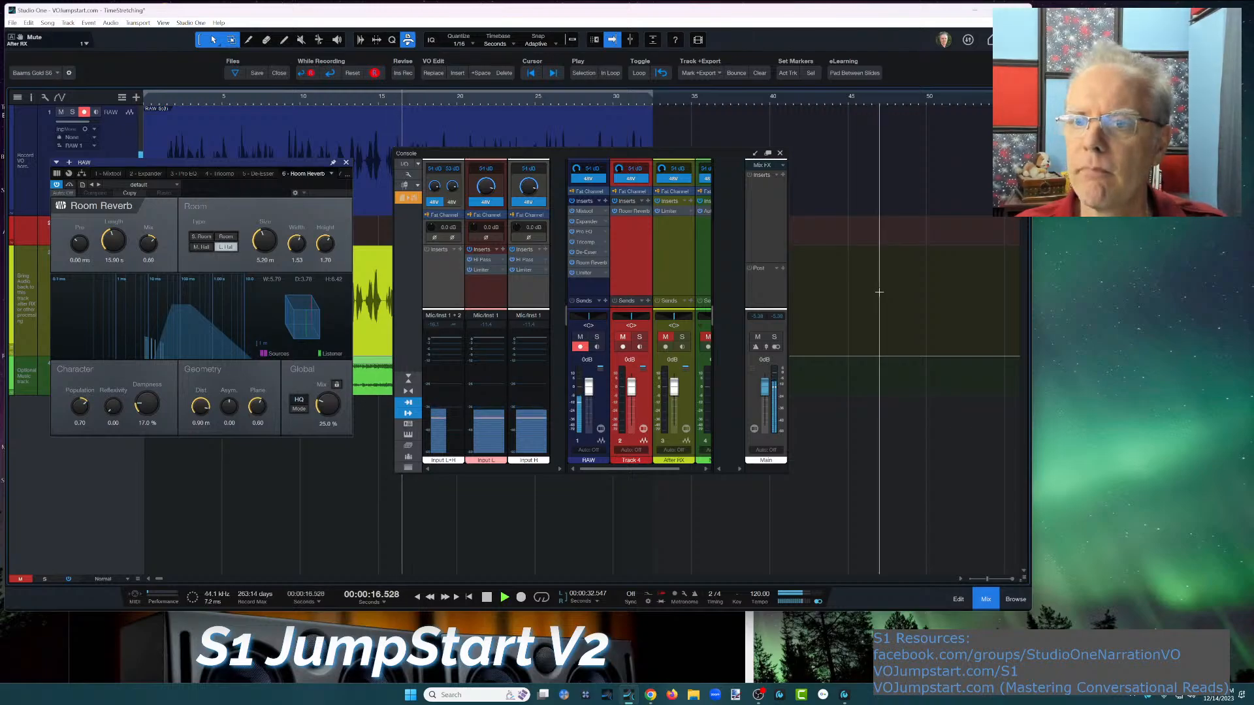
key(space)
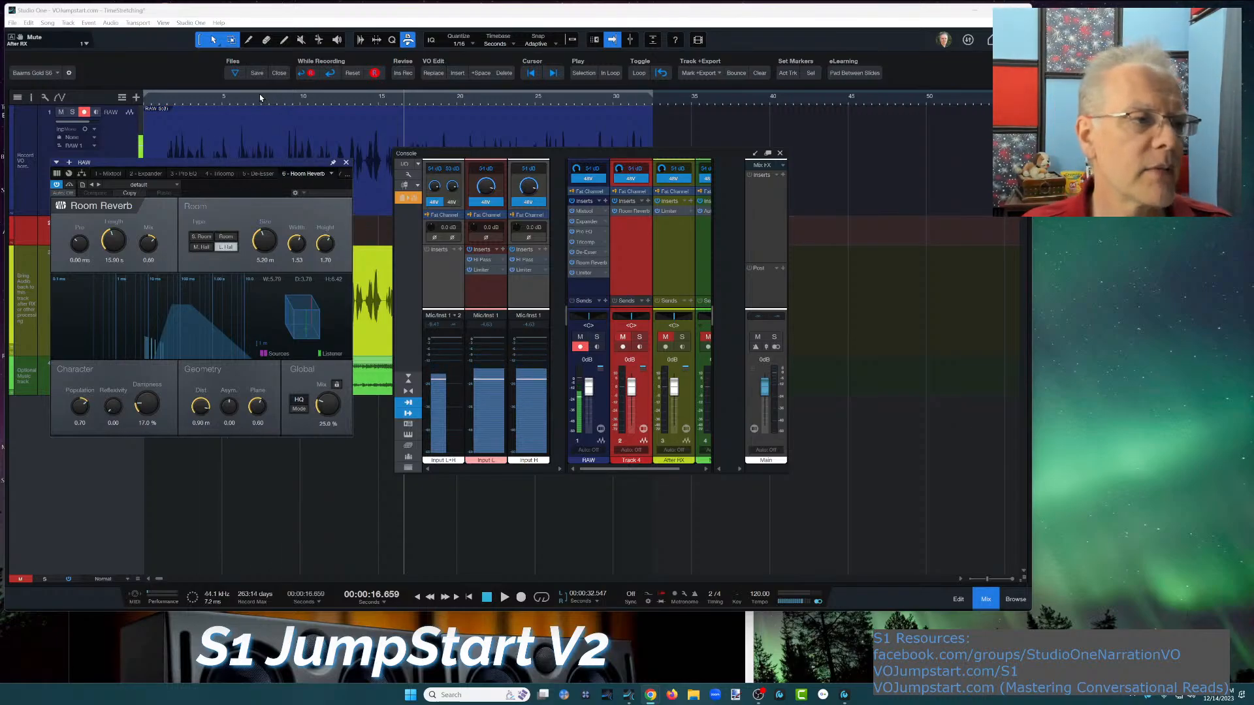
Define a loop range about 6 s long starting near 16 s, enable looping, and move the console clear of the tracks
drag(404, 94, 500, 100)
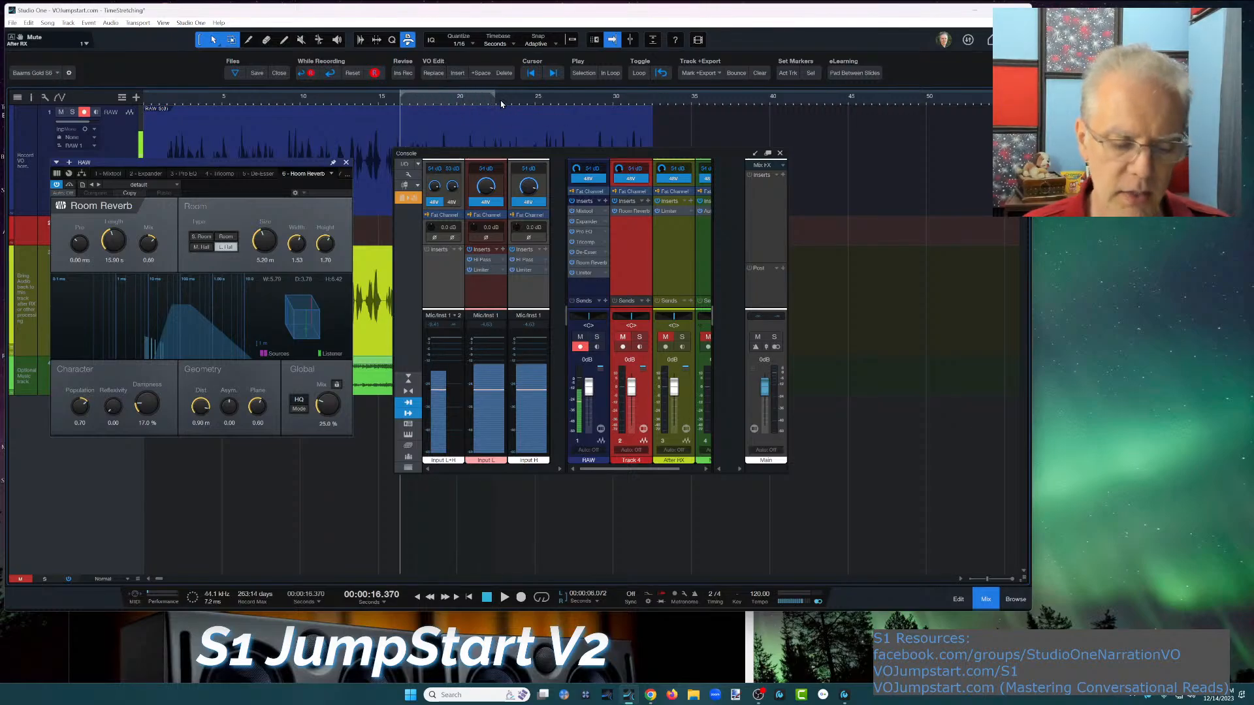
key(/)
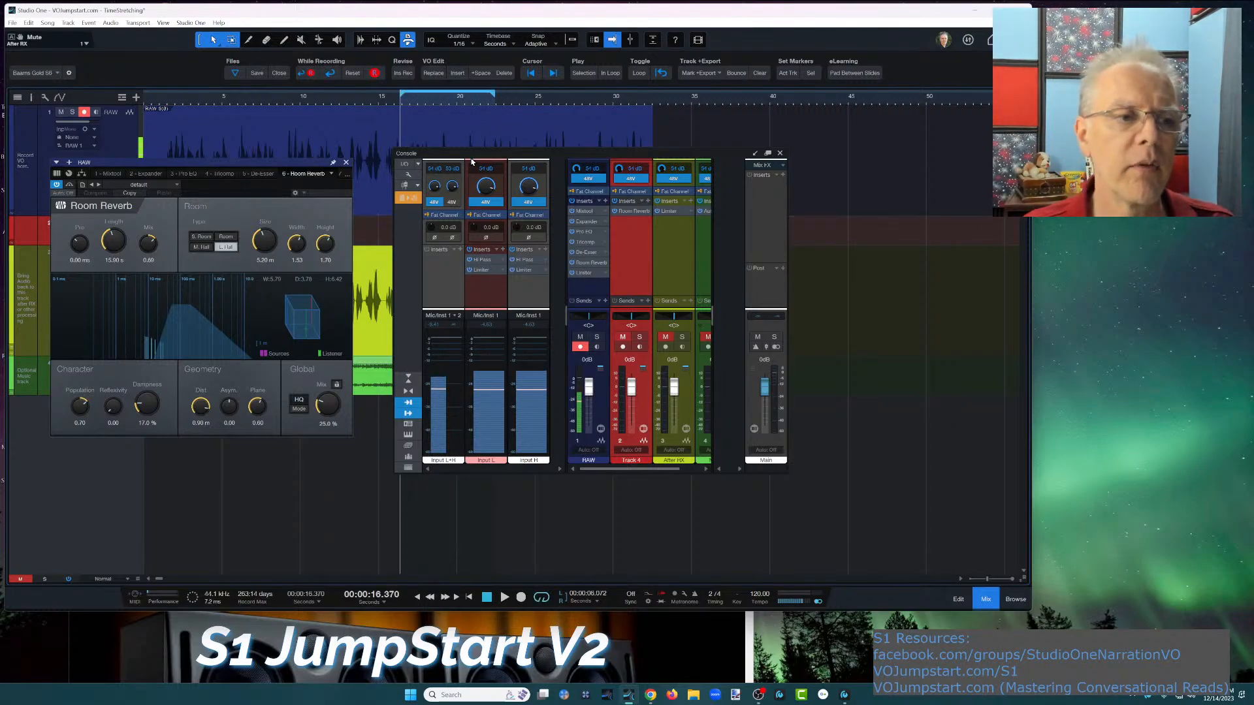
drag(471, 162, 639, 217)
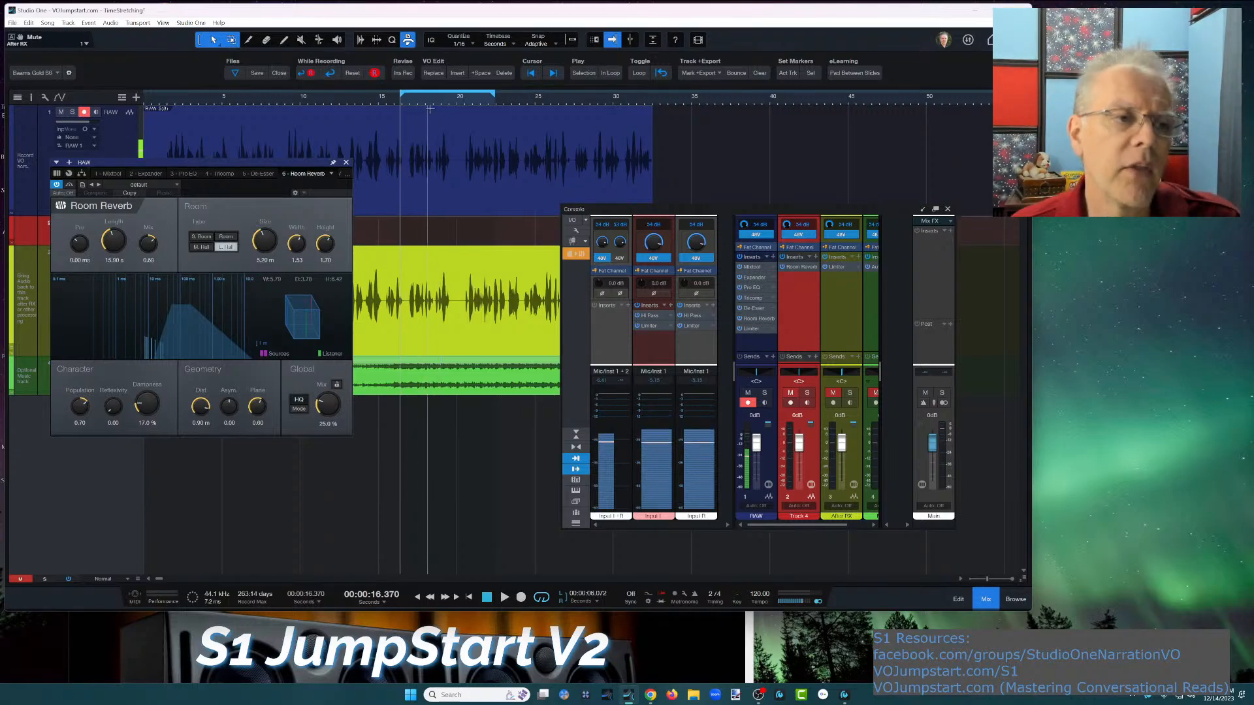
Play the loop while changing RAW's Room Reverb room size to about 22.9 m and its length to -10.00 s
key(space)
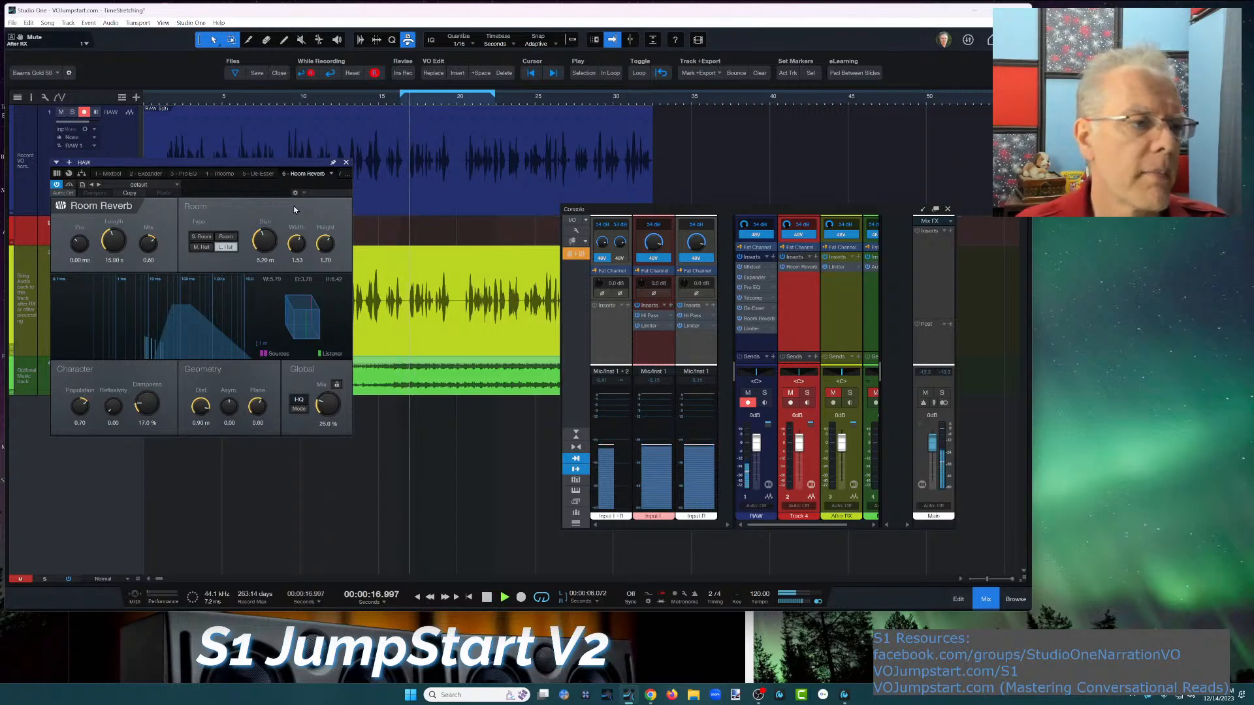
mouse_move(268, 243)
mouse_down()
mouse_move(259, 312)
mouse_move(261, 235)
mouse_up()
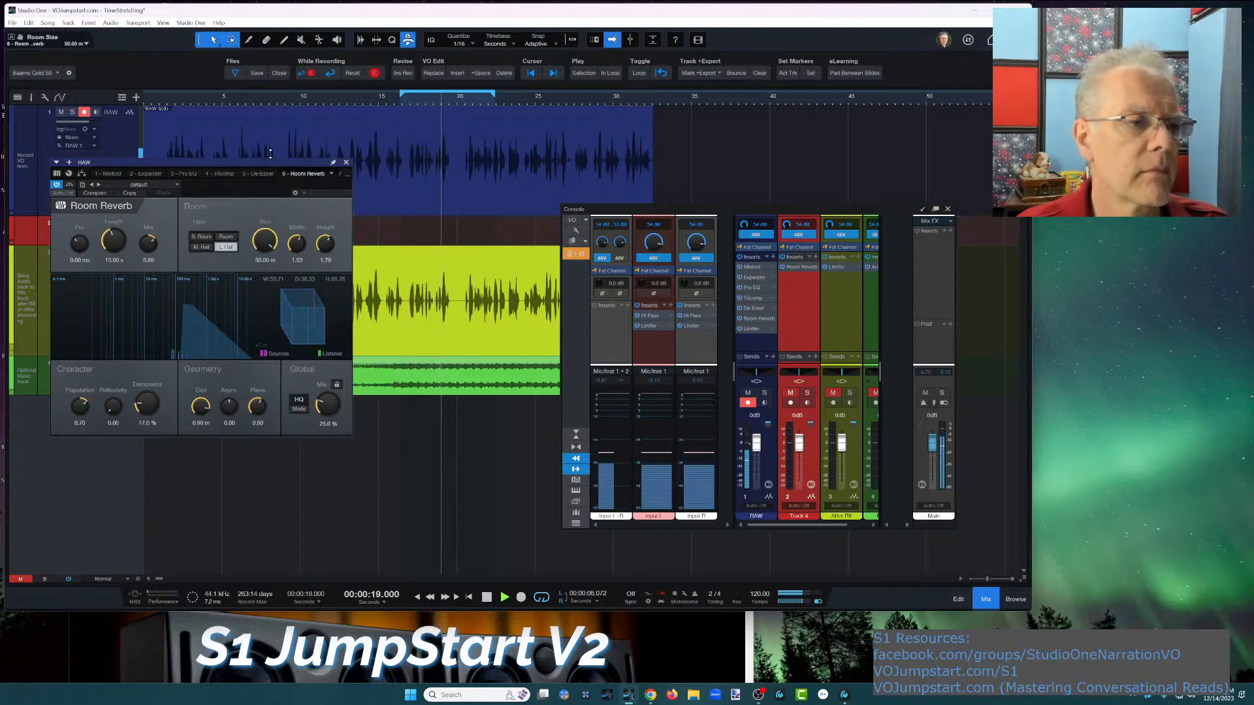
drag(132, 243, 116, 320)
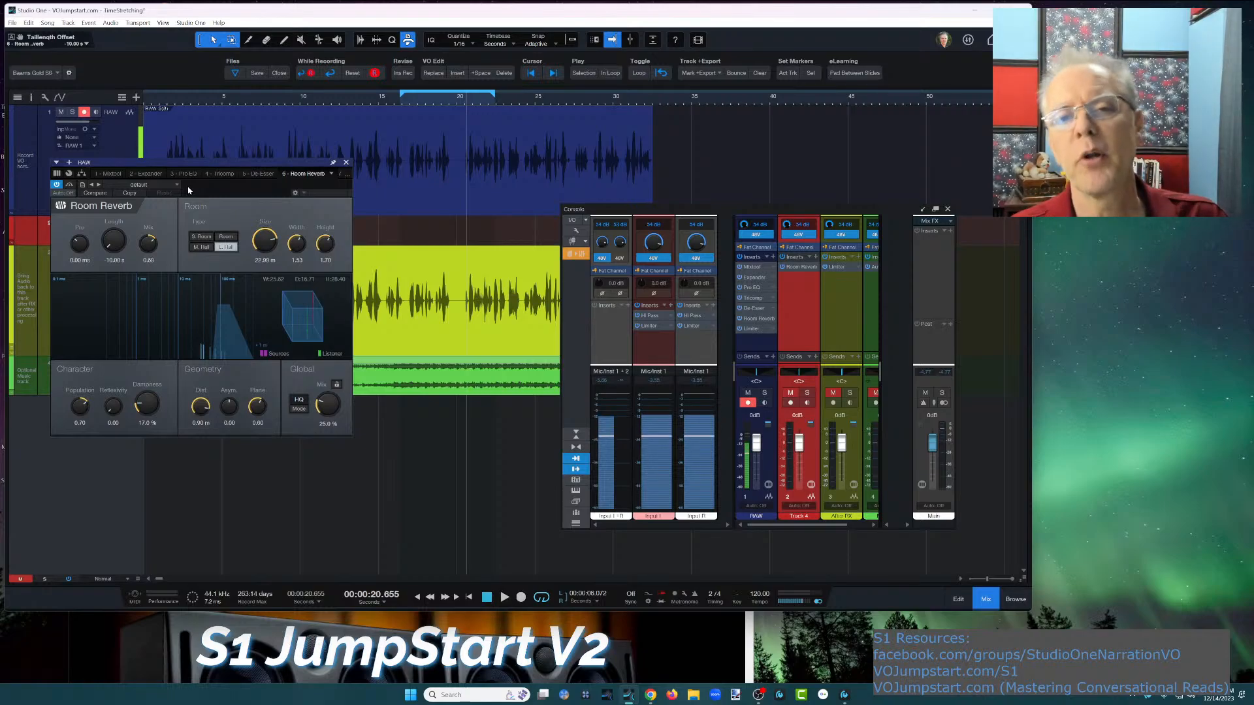
Restart loop playback and audition the Bedroom, Biggest Wall and Cathedral presets of RAW's Room Reverb
click(175, 187)
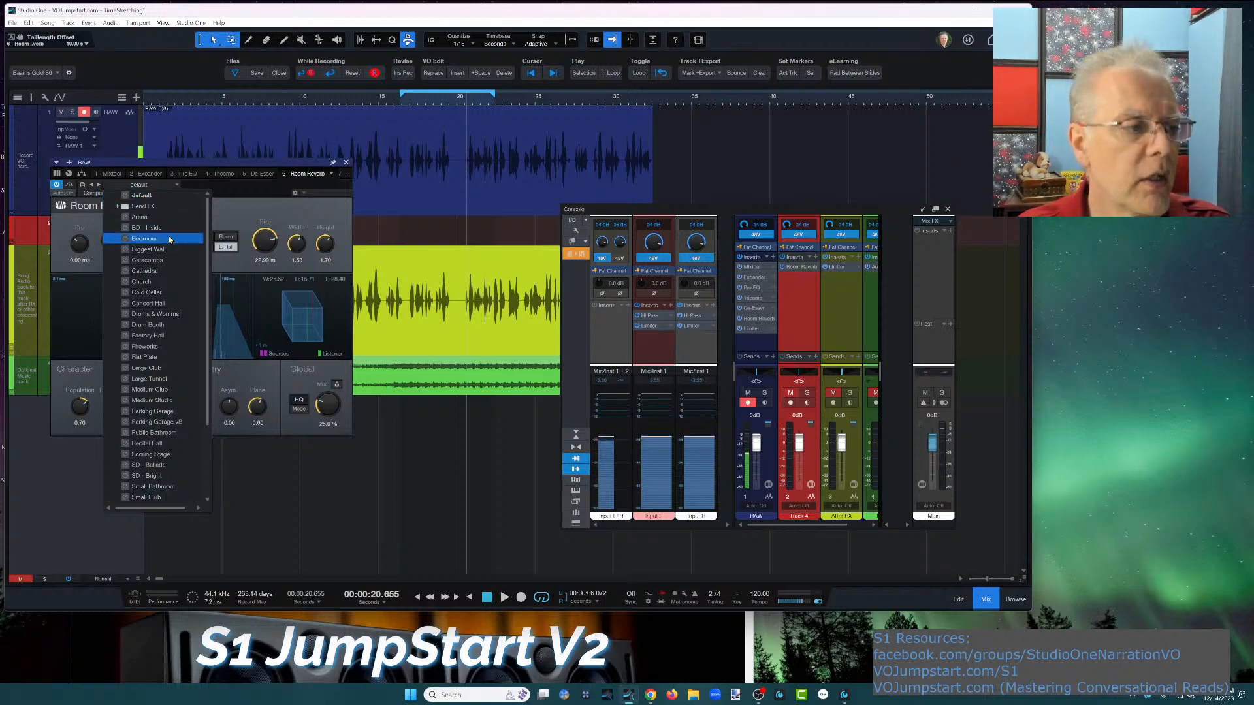
click(405, 105)
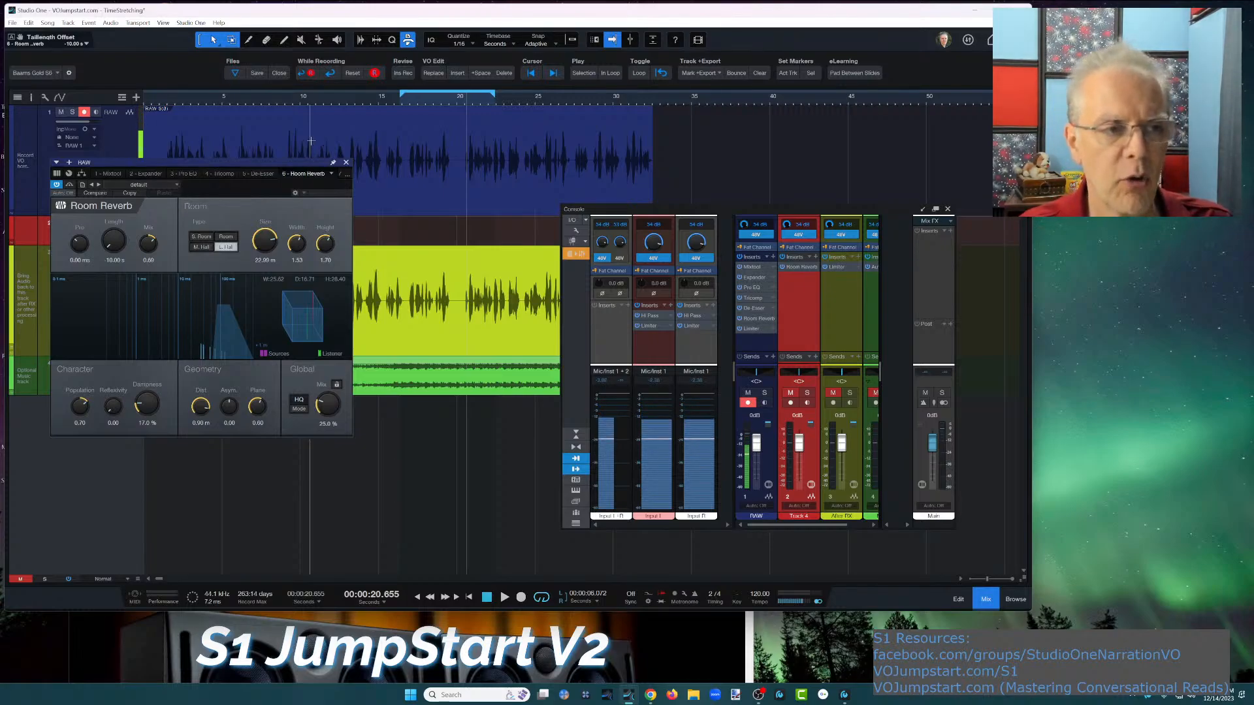
key(space)
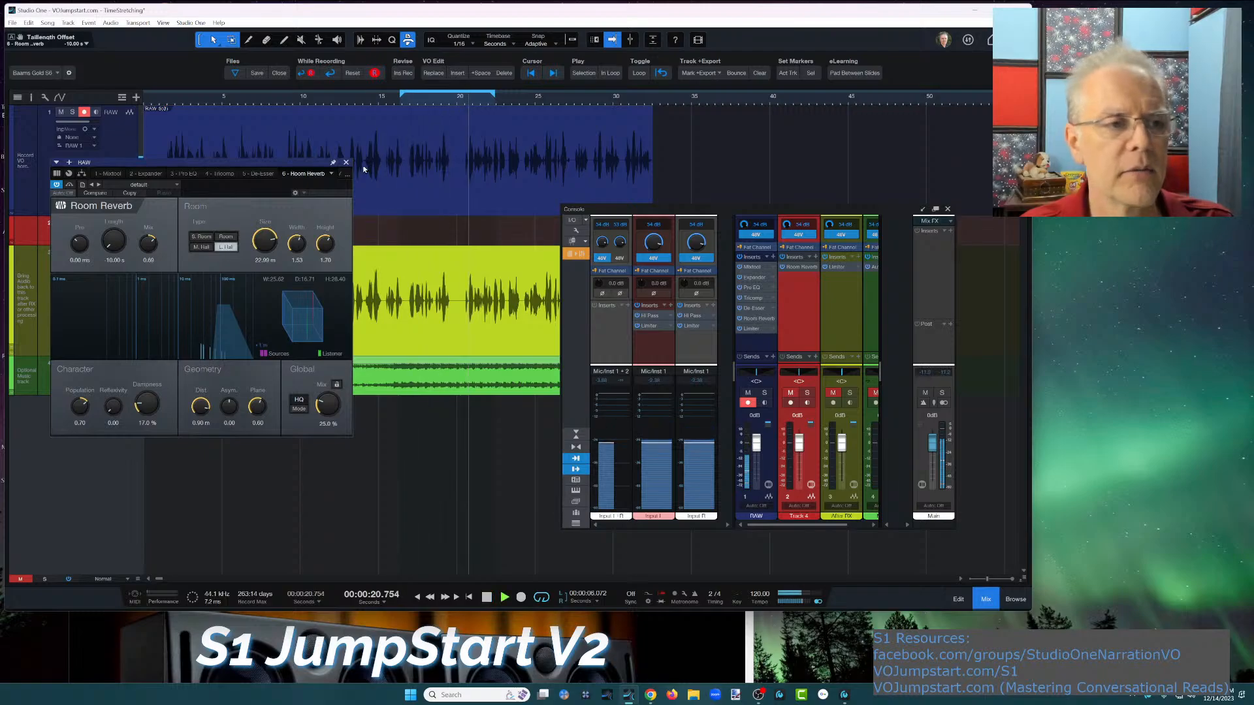
click(167, 187)
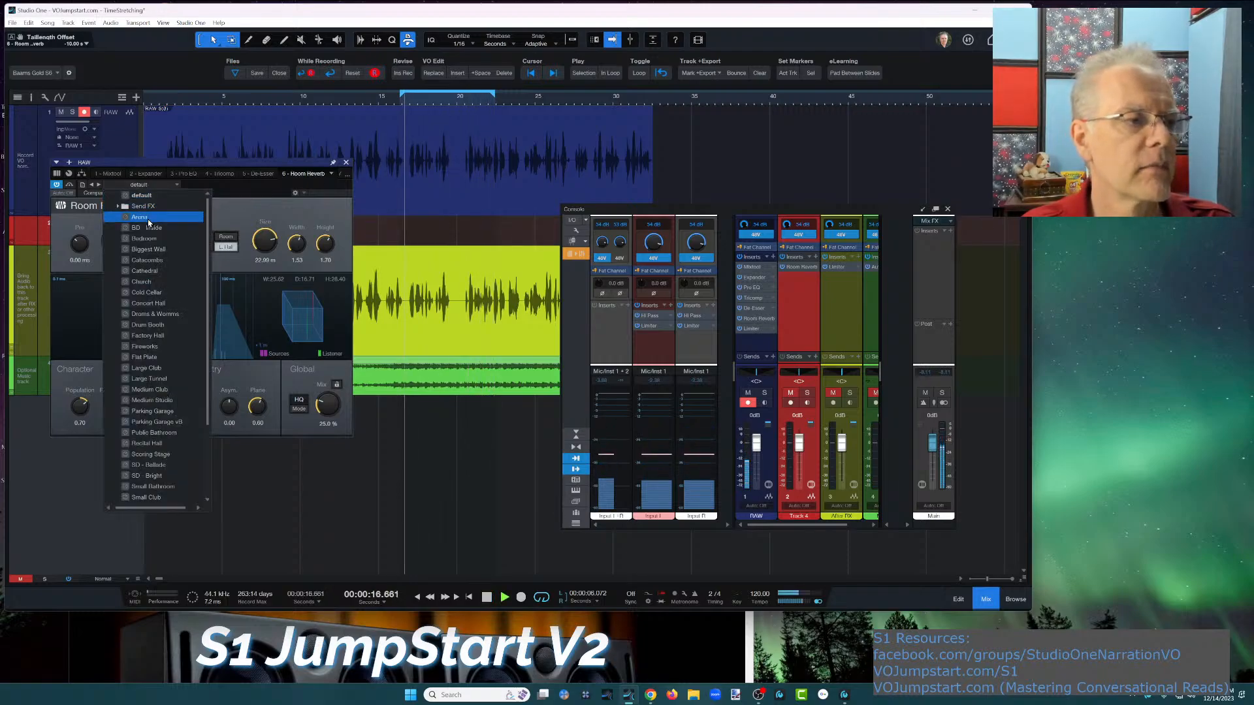
click(151, 239)
click(163, 250)
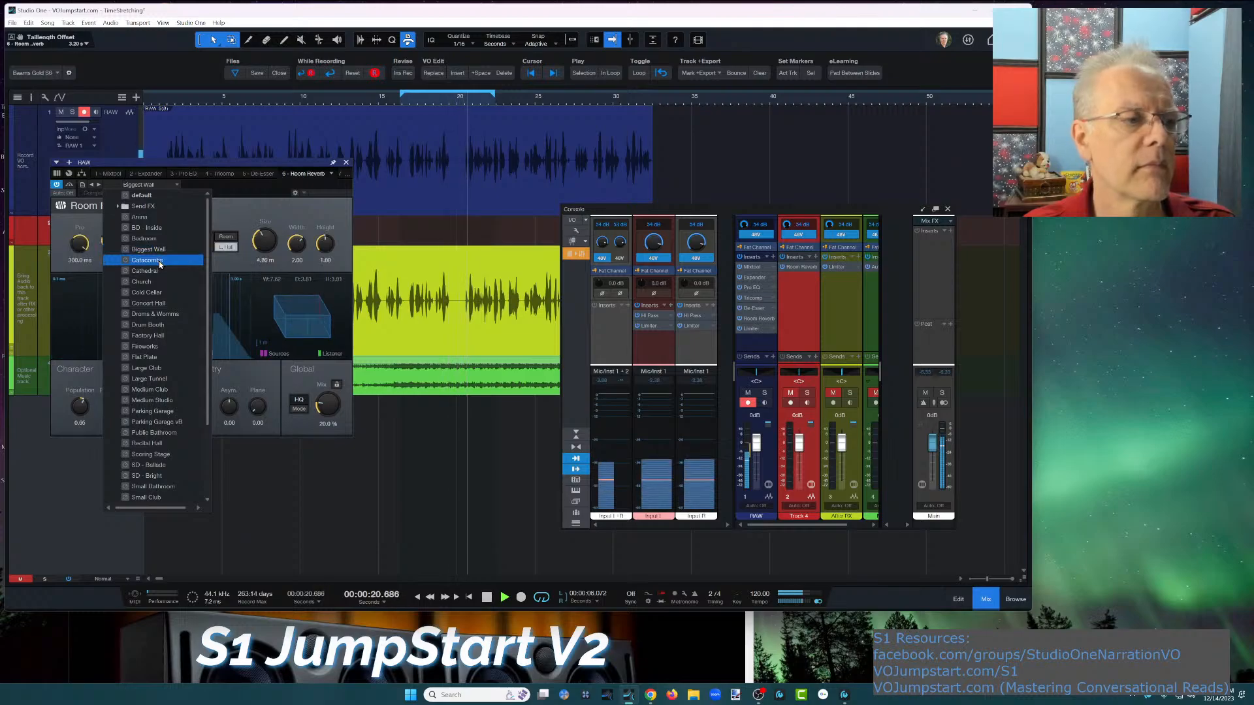
click(155, 271)
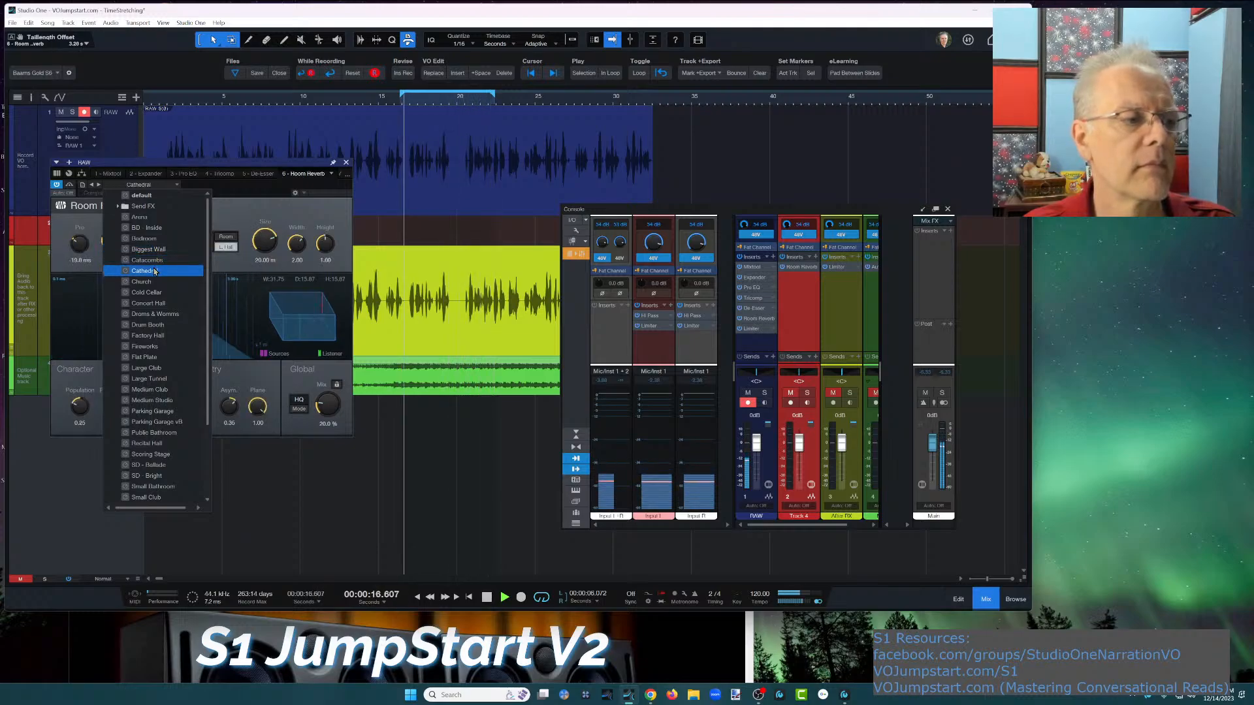
Audition the Large Club, Medium Studio, Public Bathroom, SD - Ballade and Small Bathroom reverb presets on the playing loop
click(157, 370)
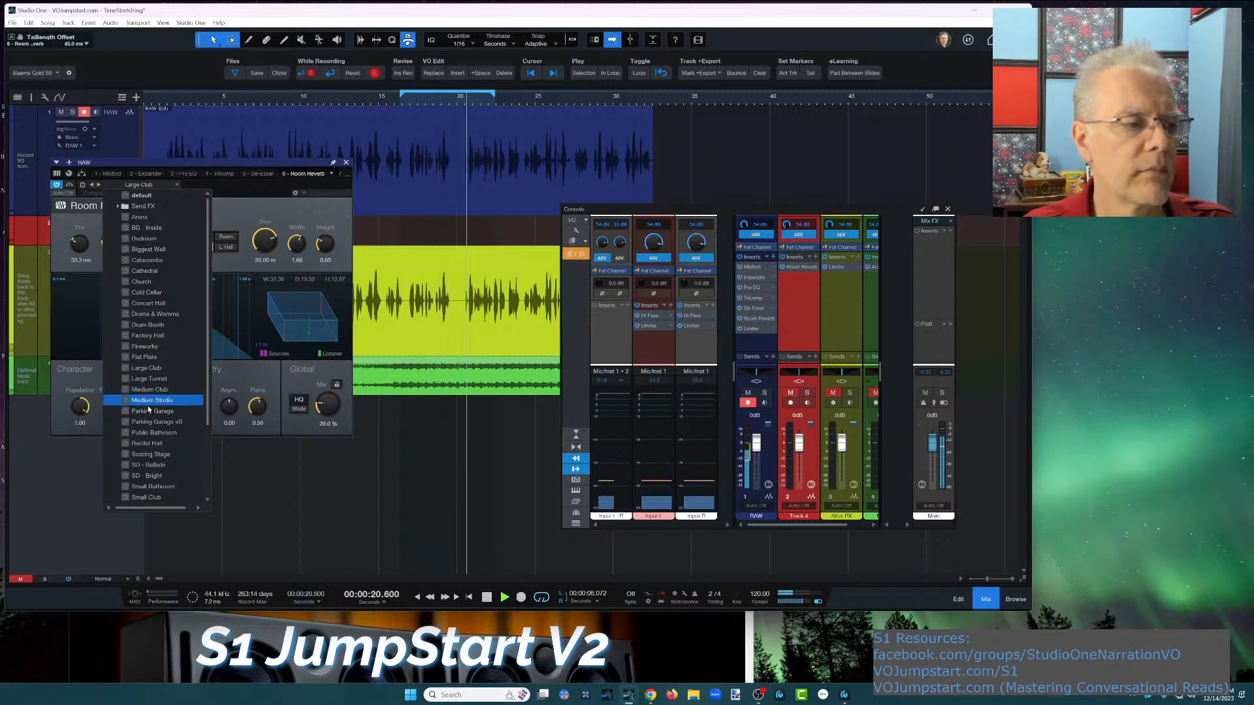
click(161, 401)
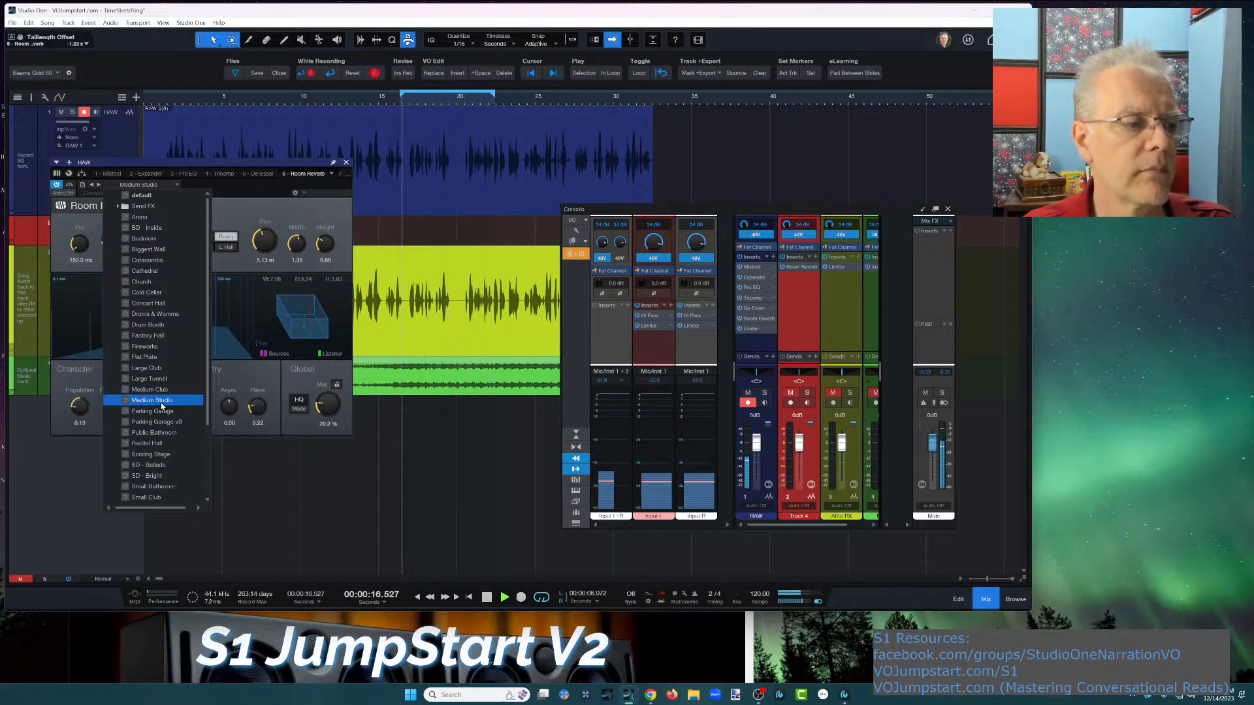
click(161, 434)
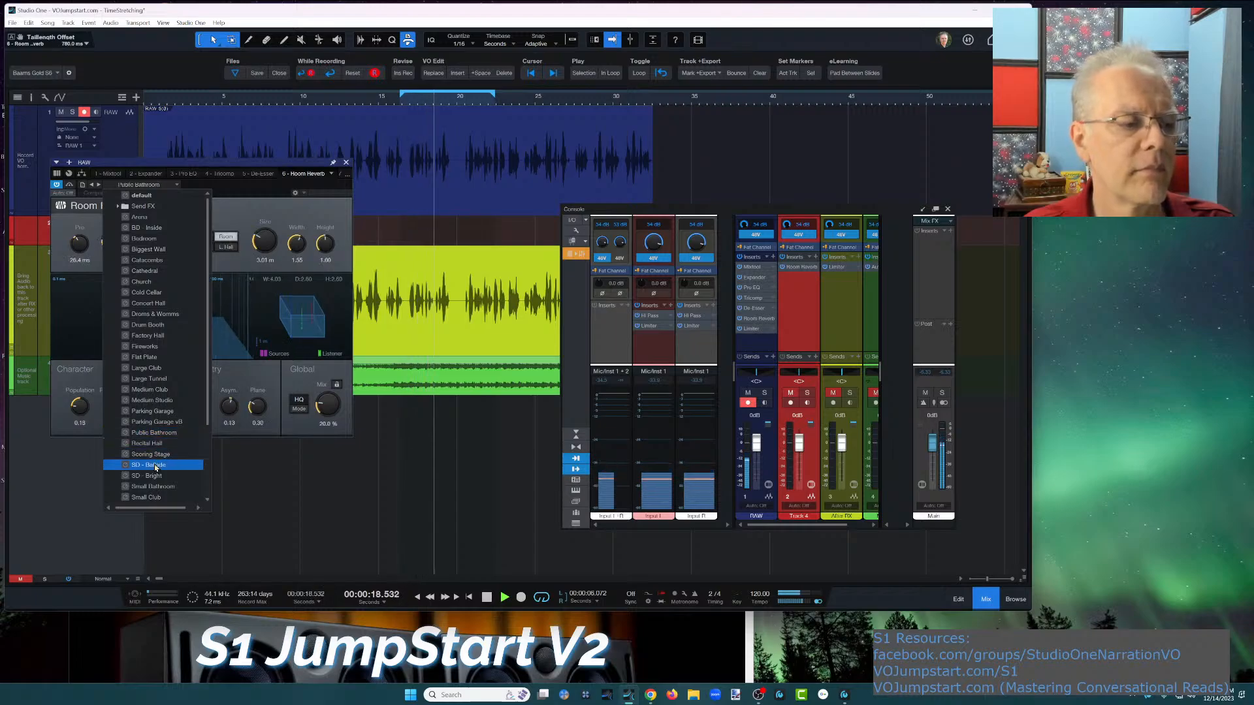
click(156, 466)
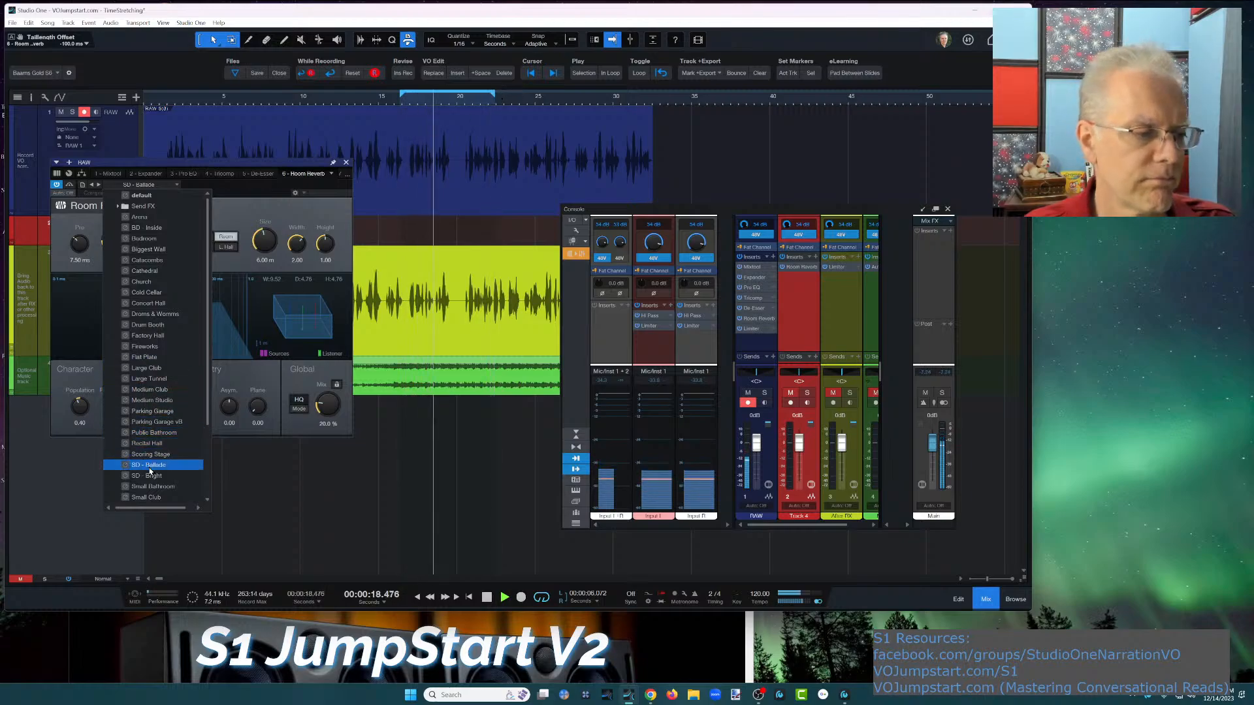
click(164, 487)
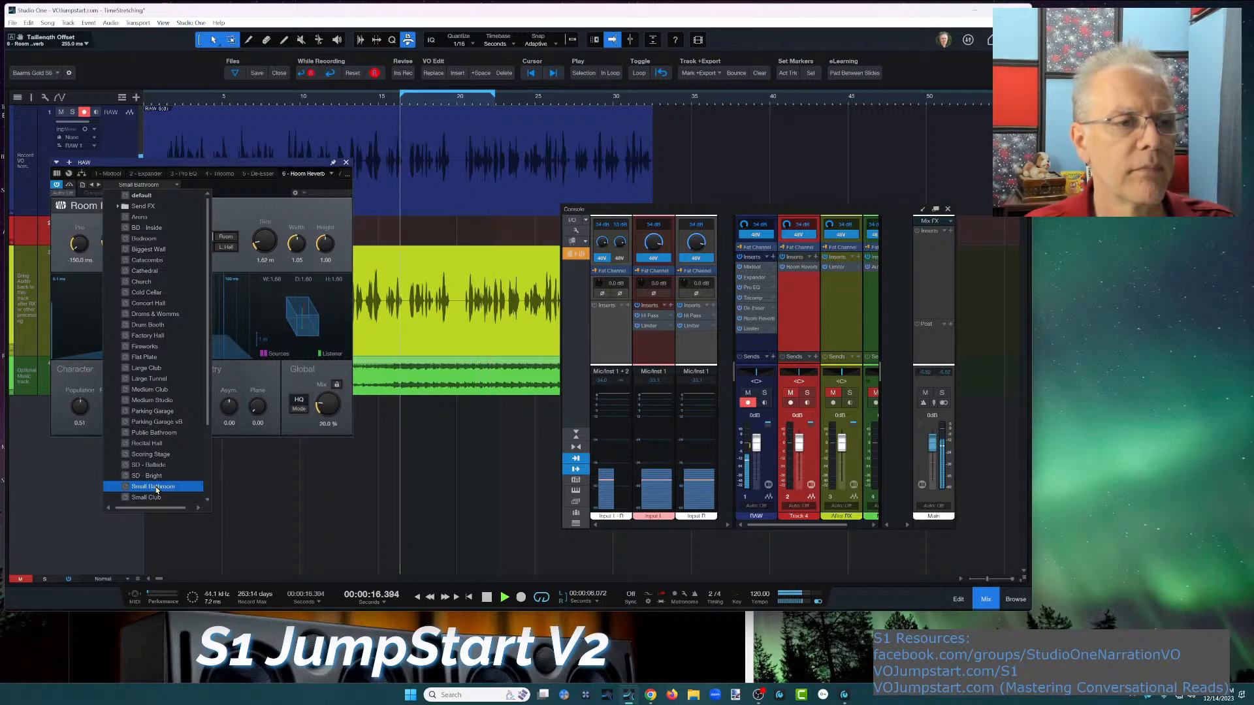
click(423, 143)
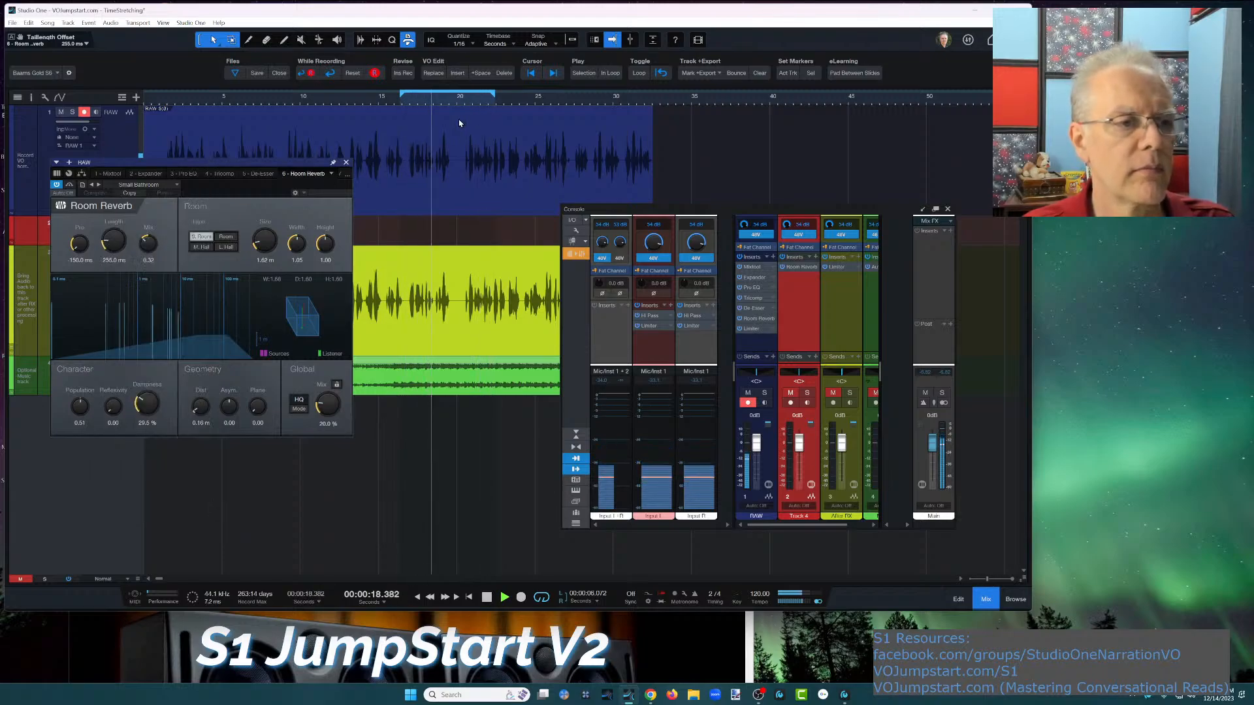
Look through the Room Reverb presets, load Drum Booth on RAW, and play the loop with it
click(183, 185)
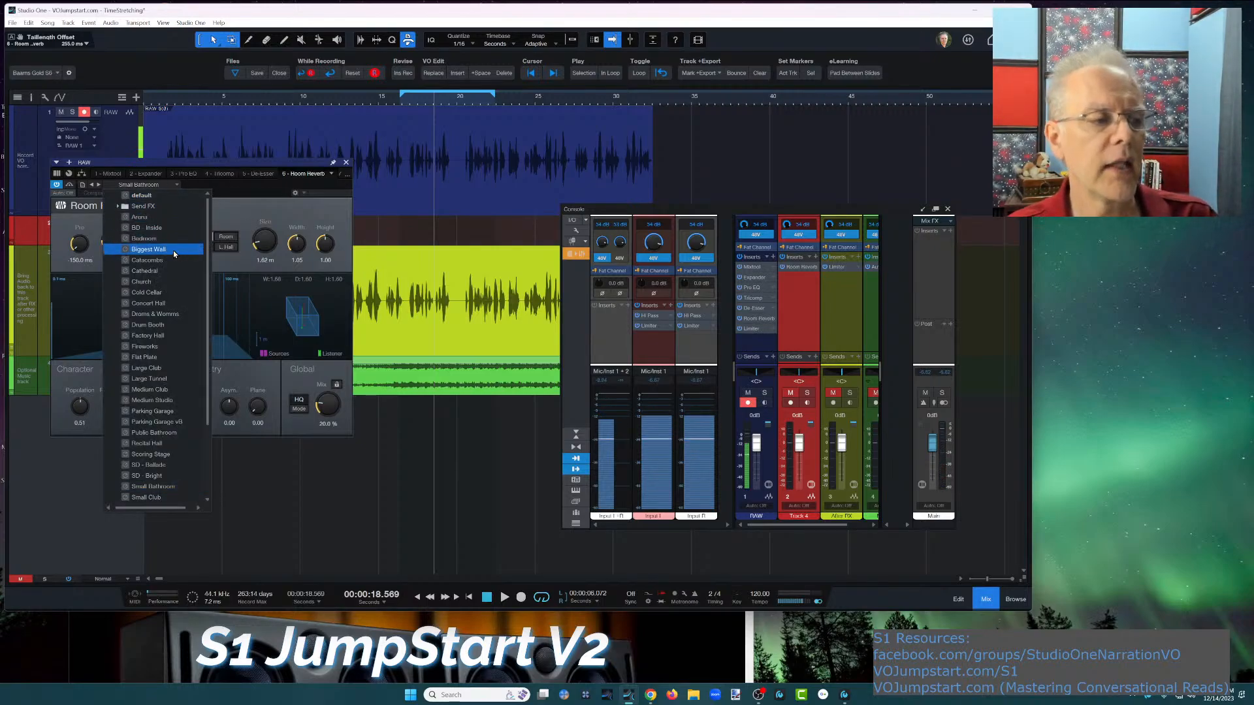
scroll(157, 311, down, 3)
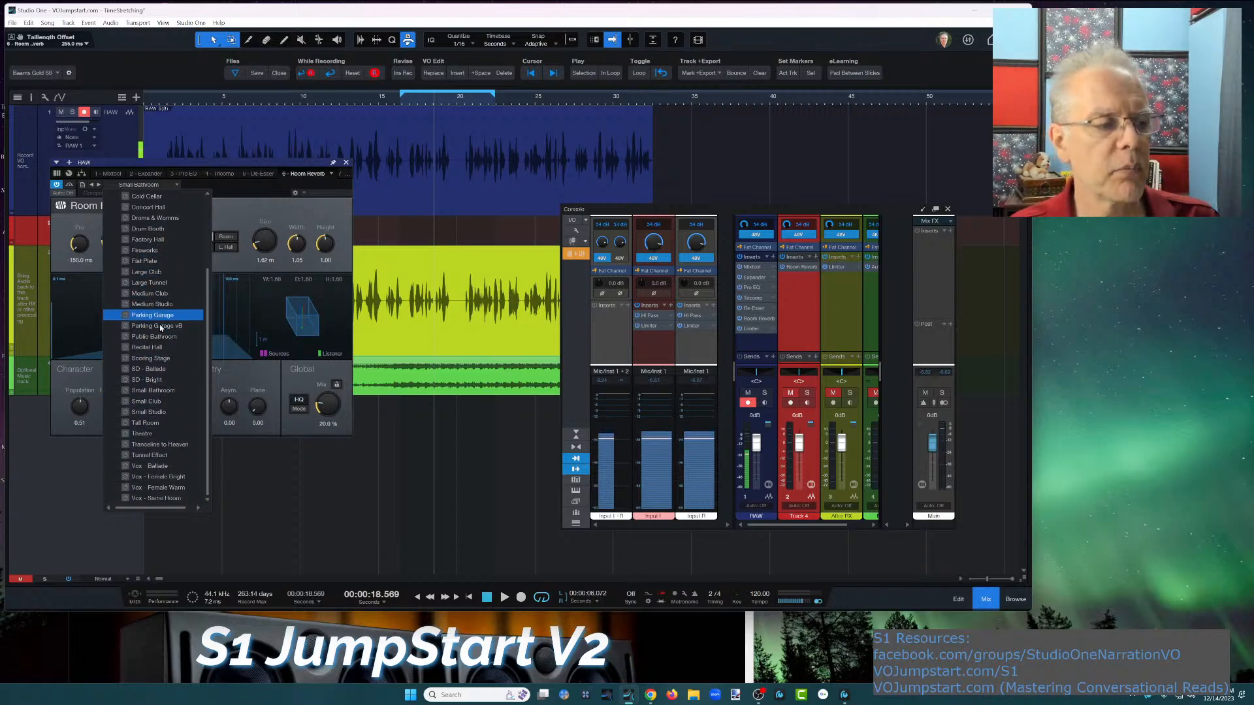
scroll(160, 327, up, 3)
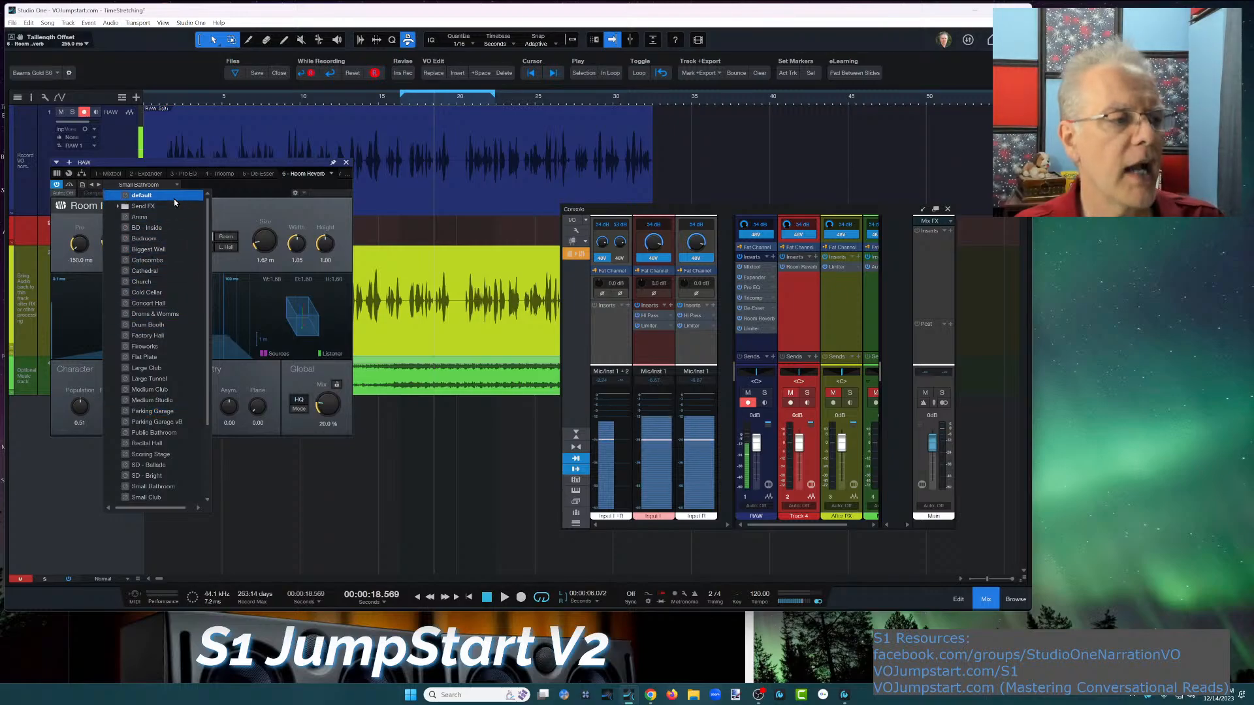
click(162, 316)
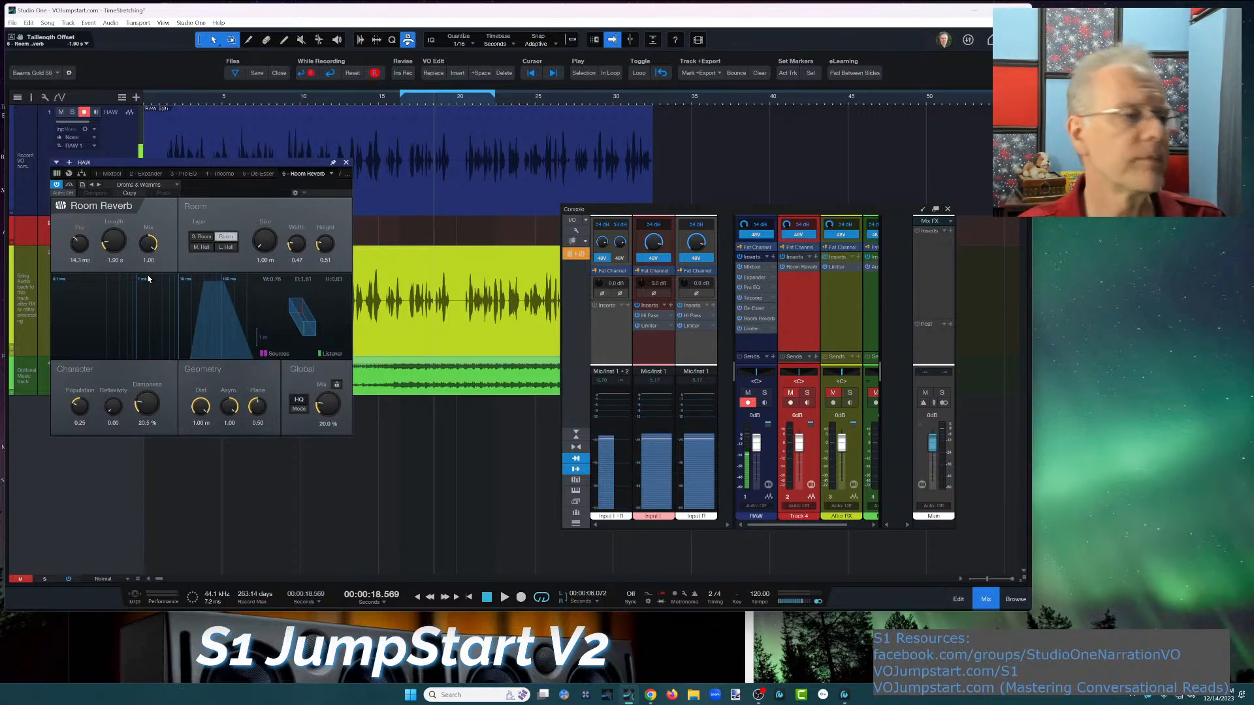
click(175, 185)
key(Down)
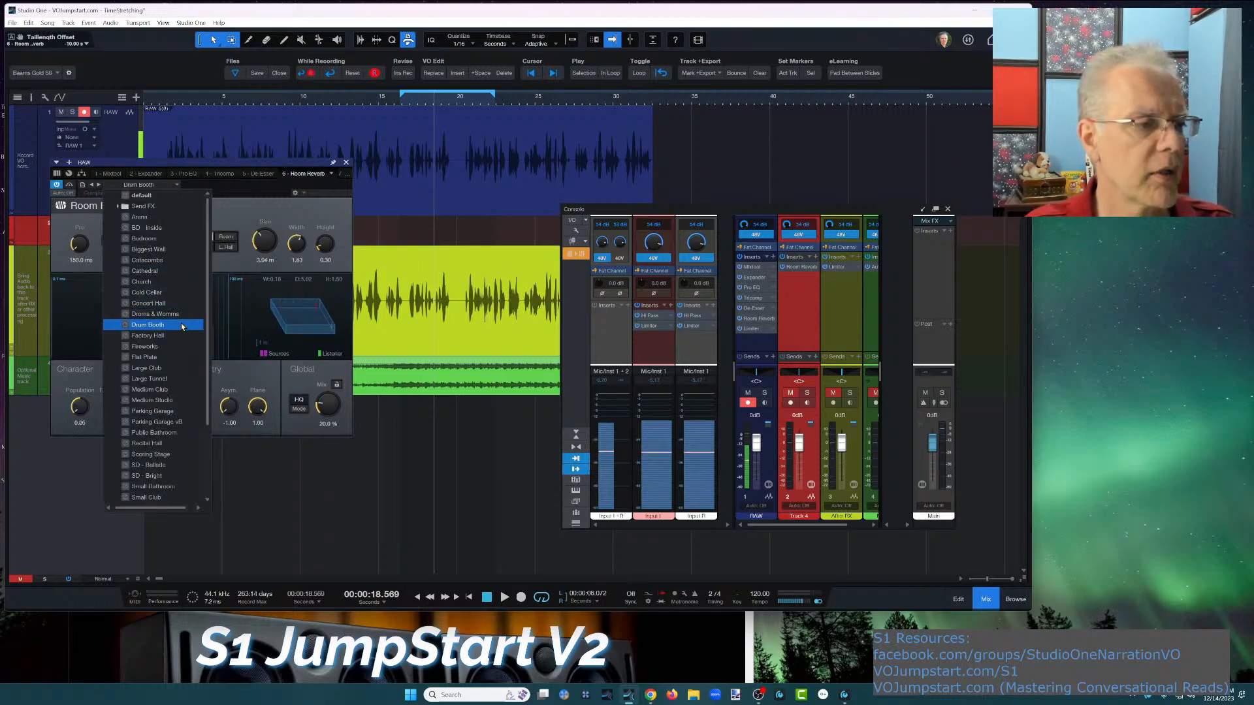
key(Up)
key(Up)
click(256, 205)
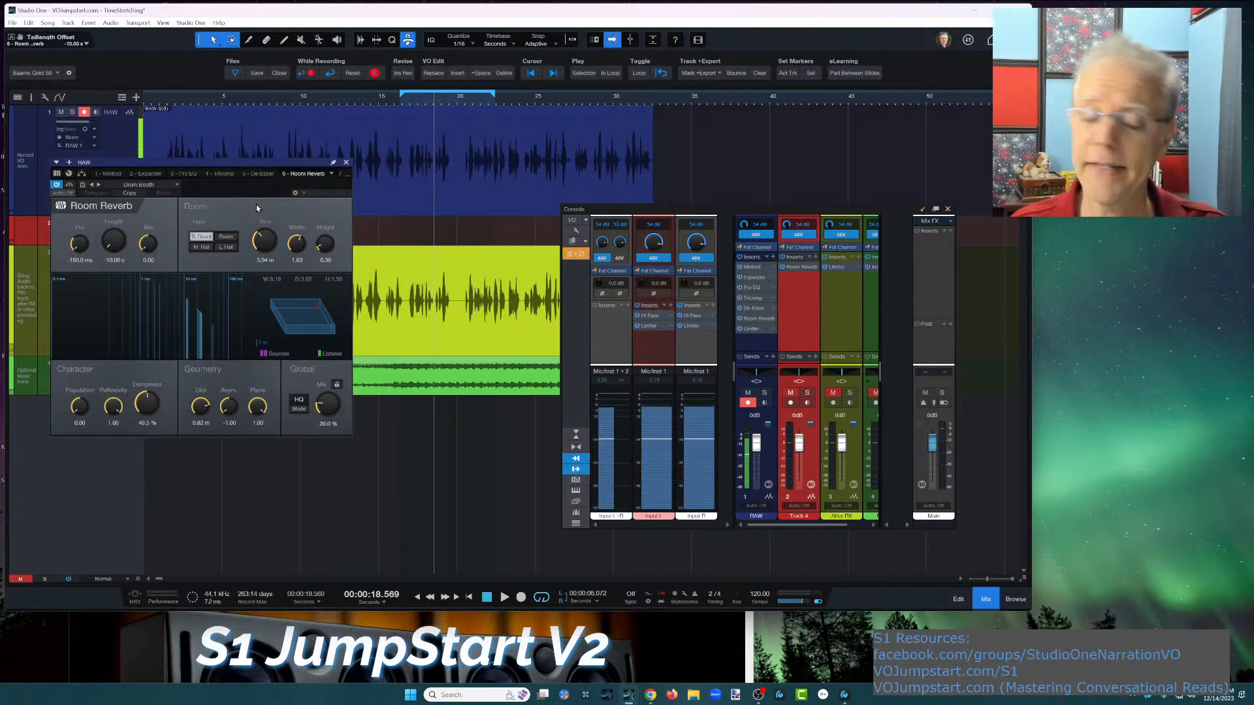
key(space)
click(406, 99)
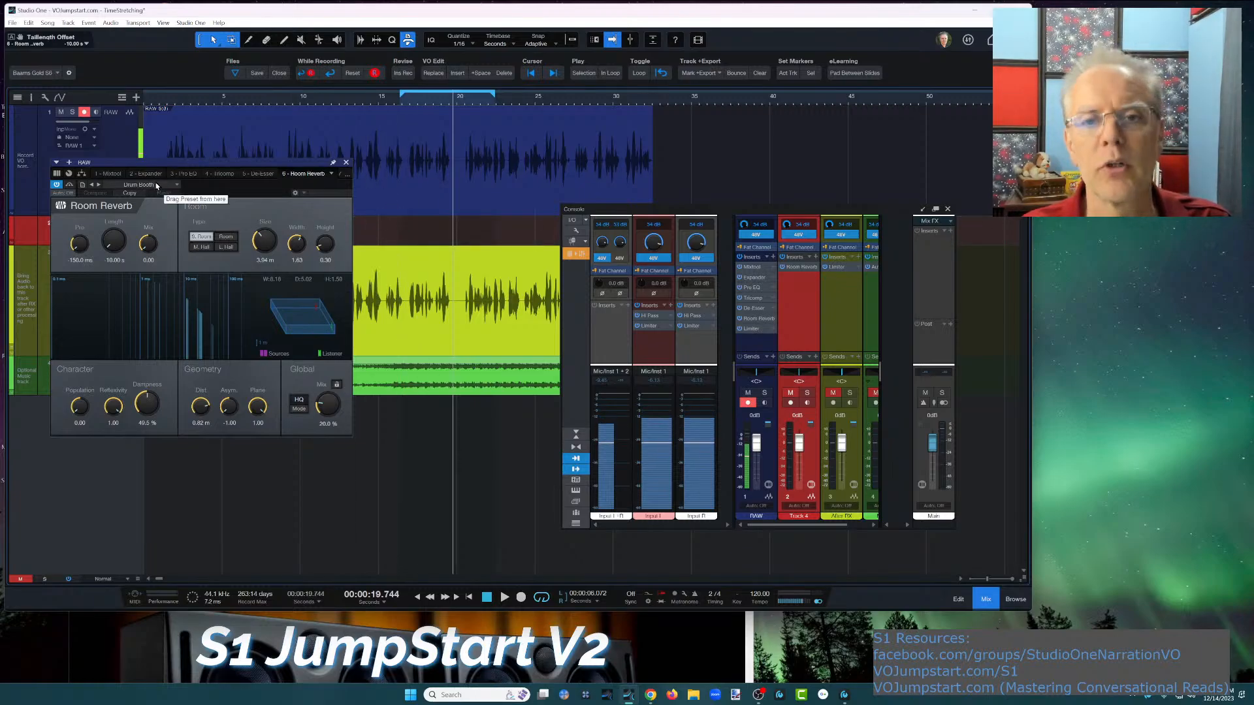
Play the loop while changing RAW's Room Reverb global mix to 27.0 % and room size to about 3.06 m
key(space)
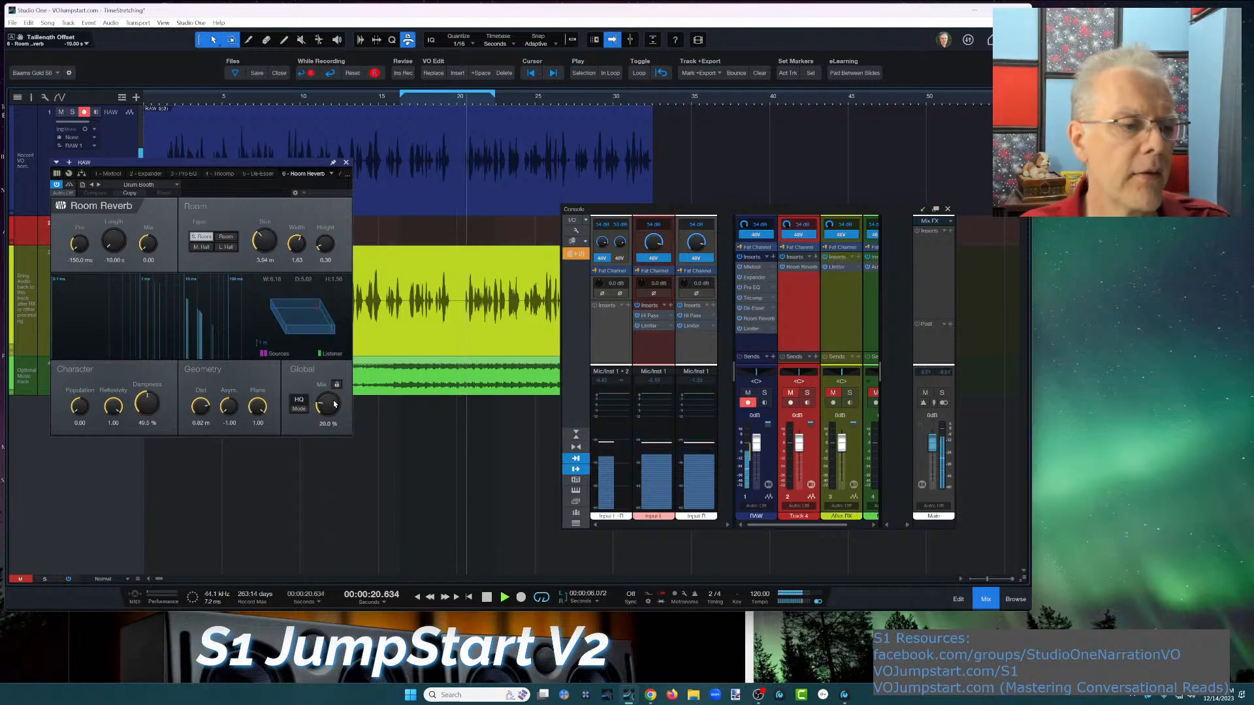
mouse_move(327, 405)
mouse_down()
mouse_move(327, 370)
mouse_move(334, 403)
mouse_up()
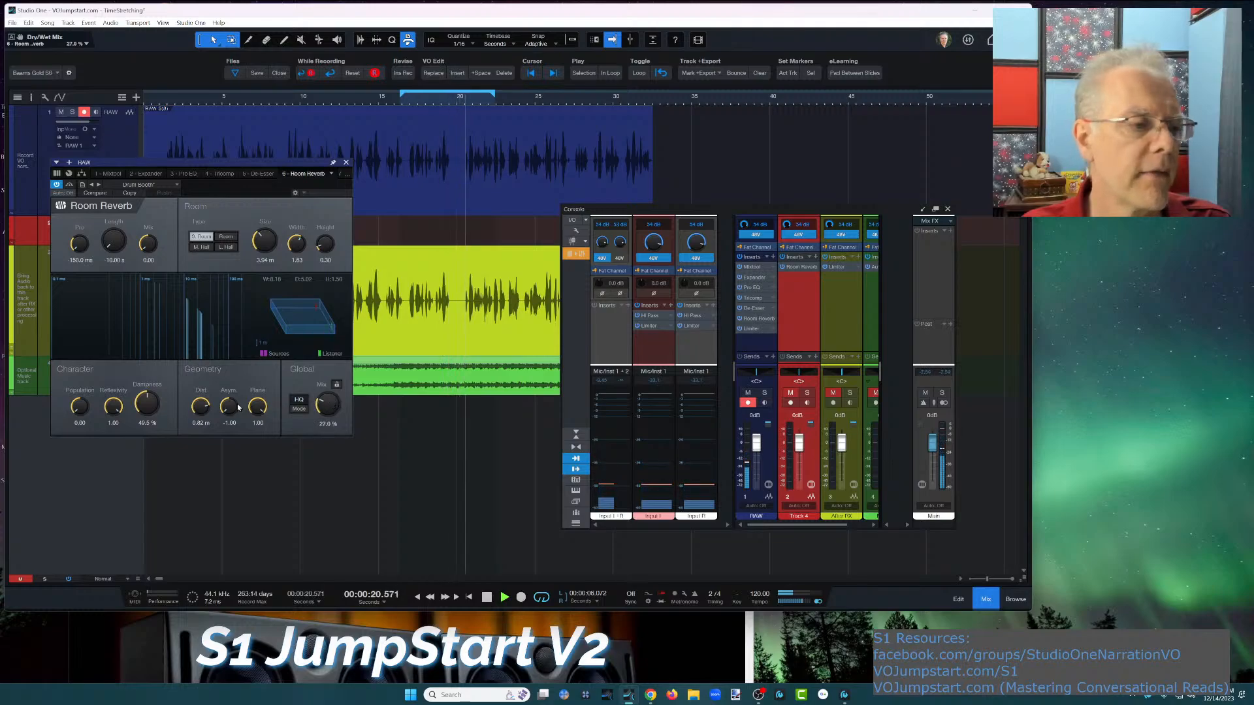
mouse_move(265, 241)
mouse_down()
mouse_move(275, 216)
mouse_move(269, 245)
mouse_up()
key(space)
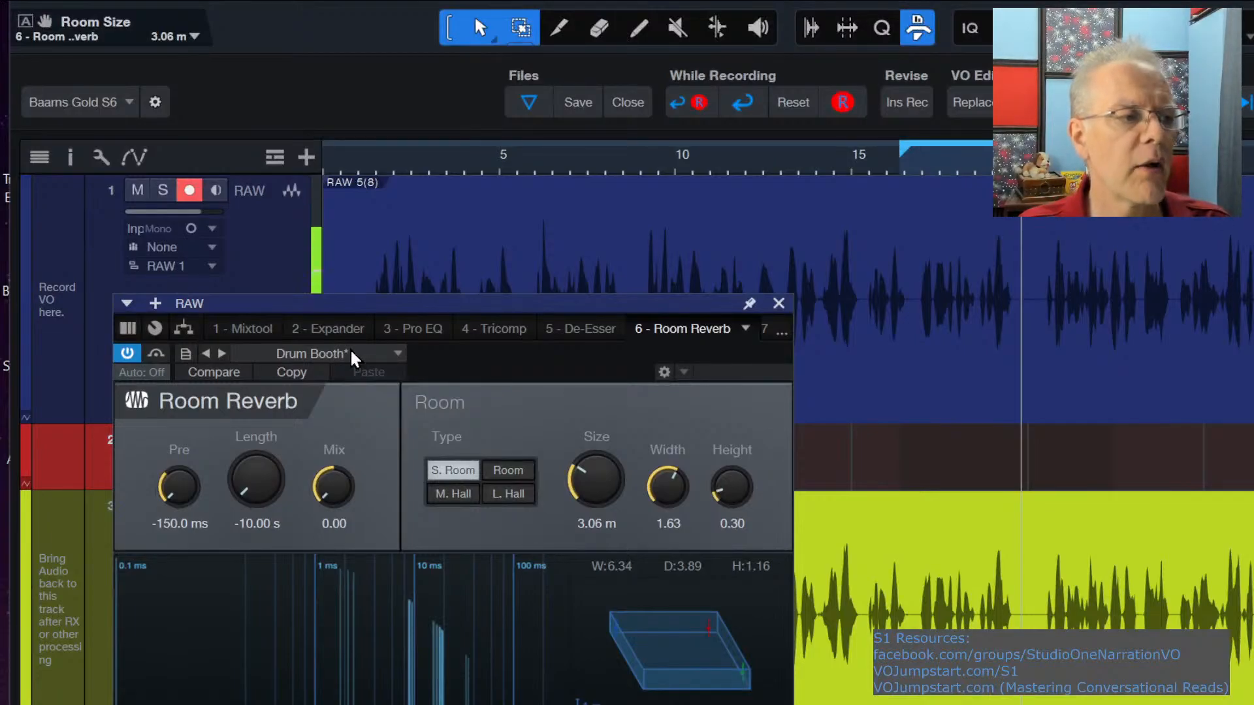
Reload the Drum Booth preset on RAW's Room Reverb and raise its room size to about 12.76 m
click(352, 354)
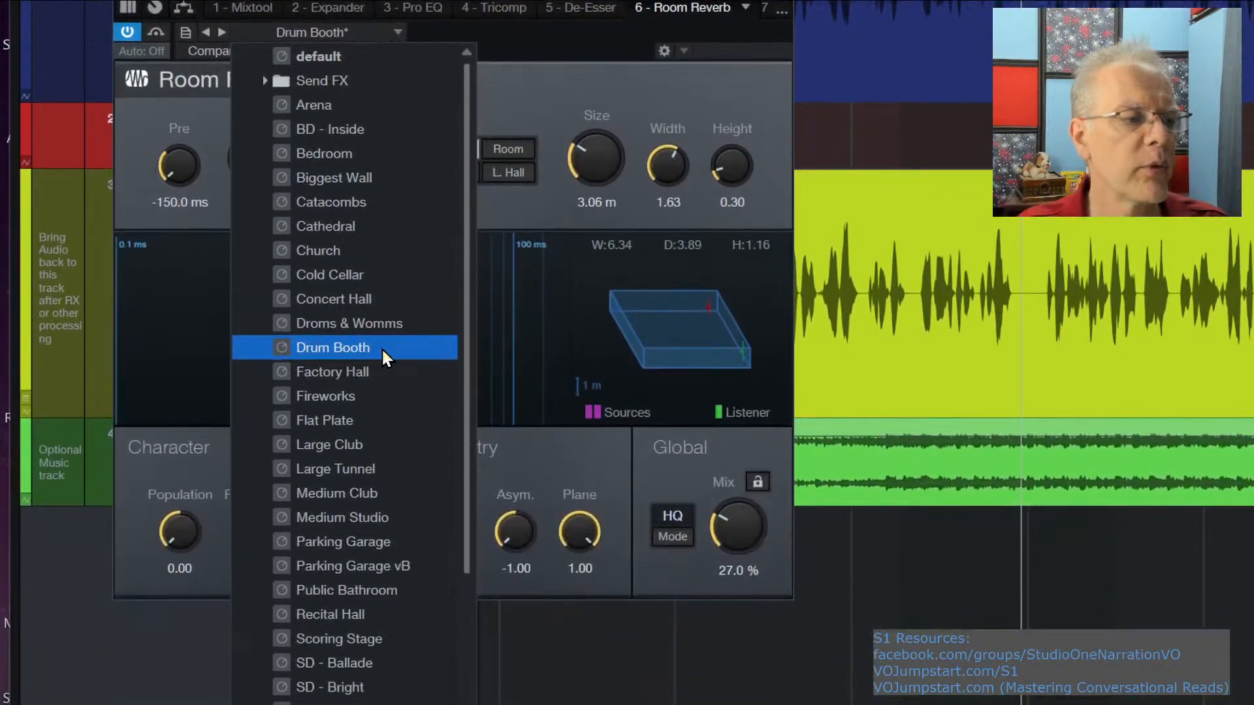
click(382, 348)
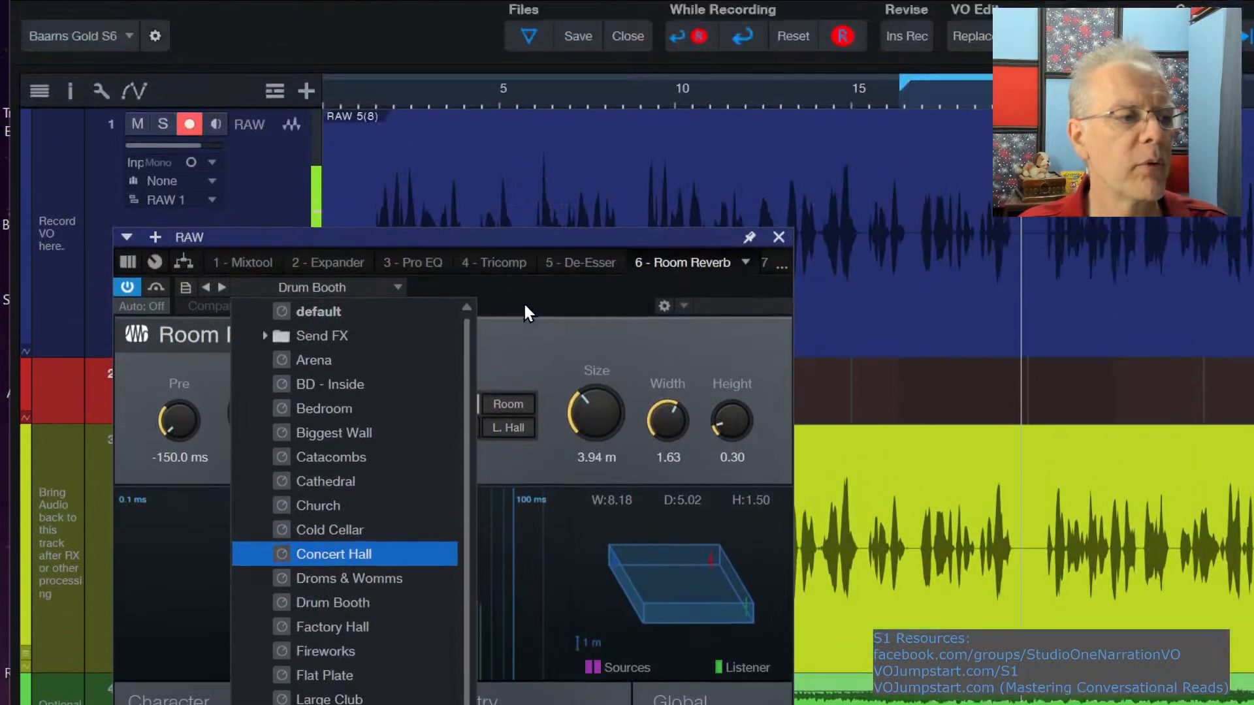
click(521, 42)
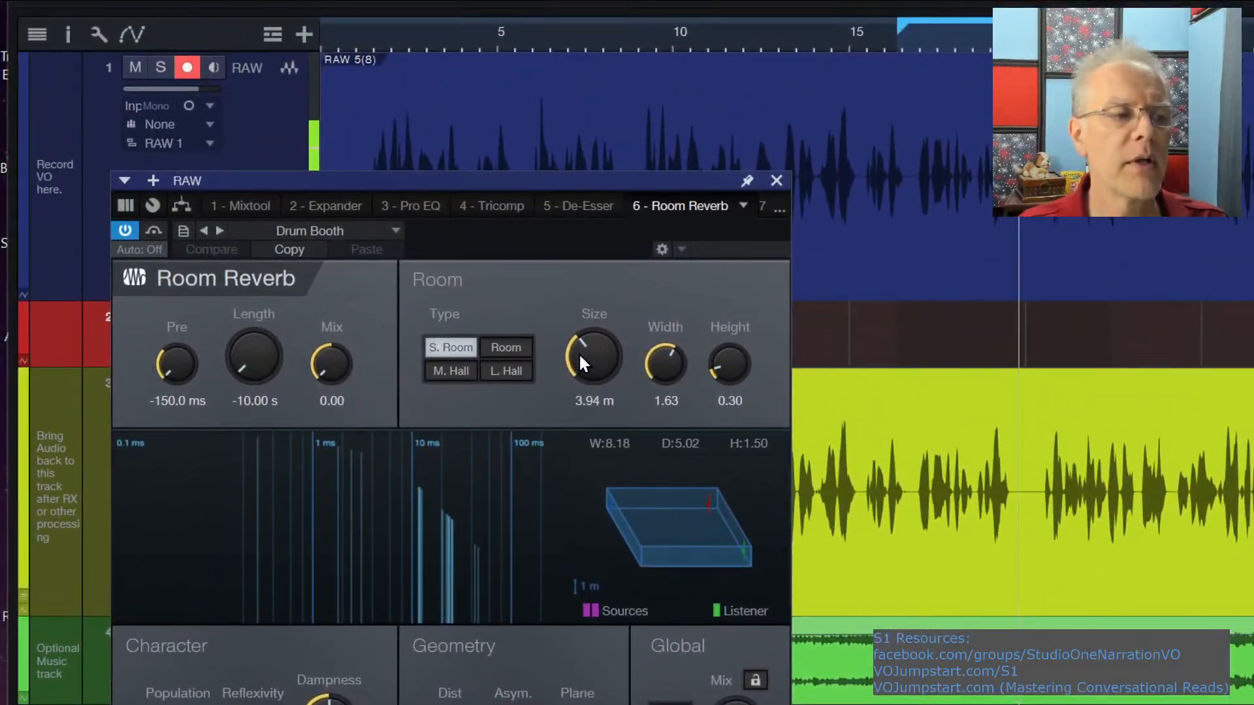
drag(578, 353, 585, 288)
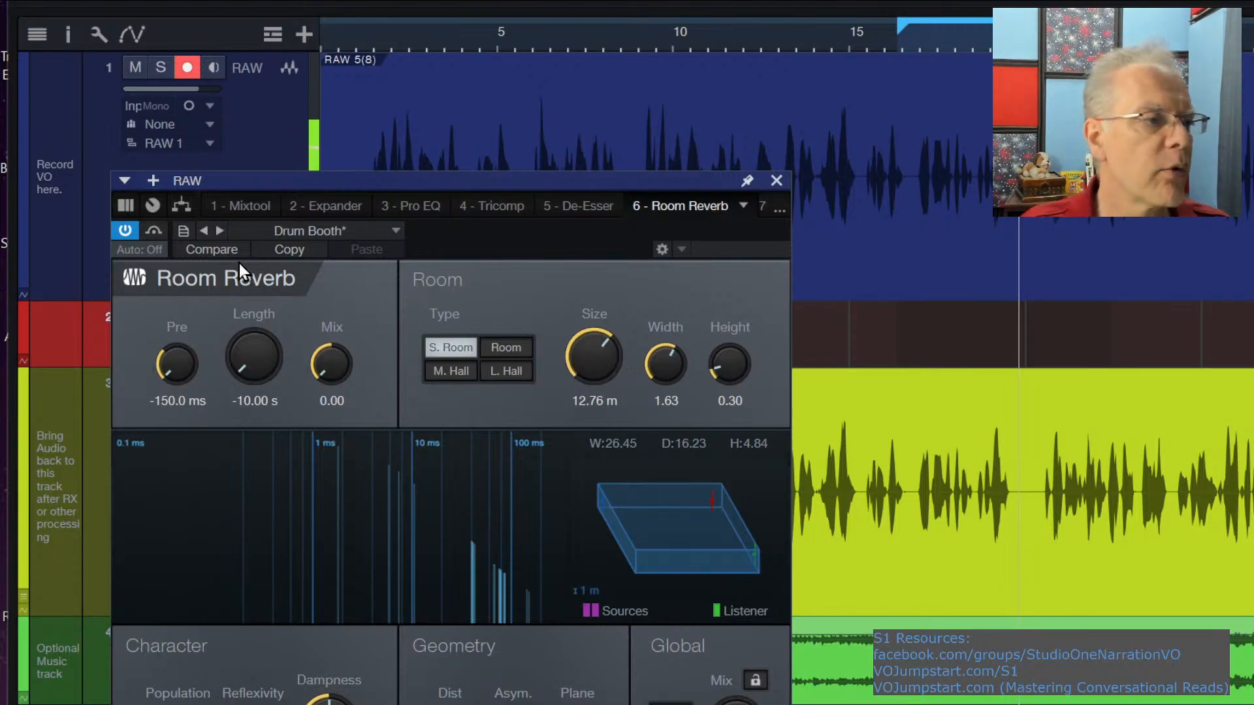
Start storing the modified reverb settings as a new preset named Bad Drum Booth
click(182, 232)
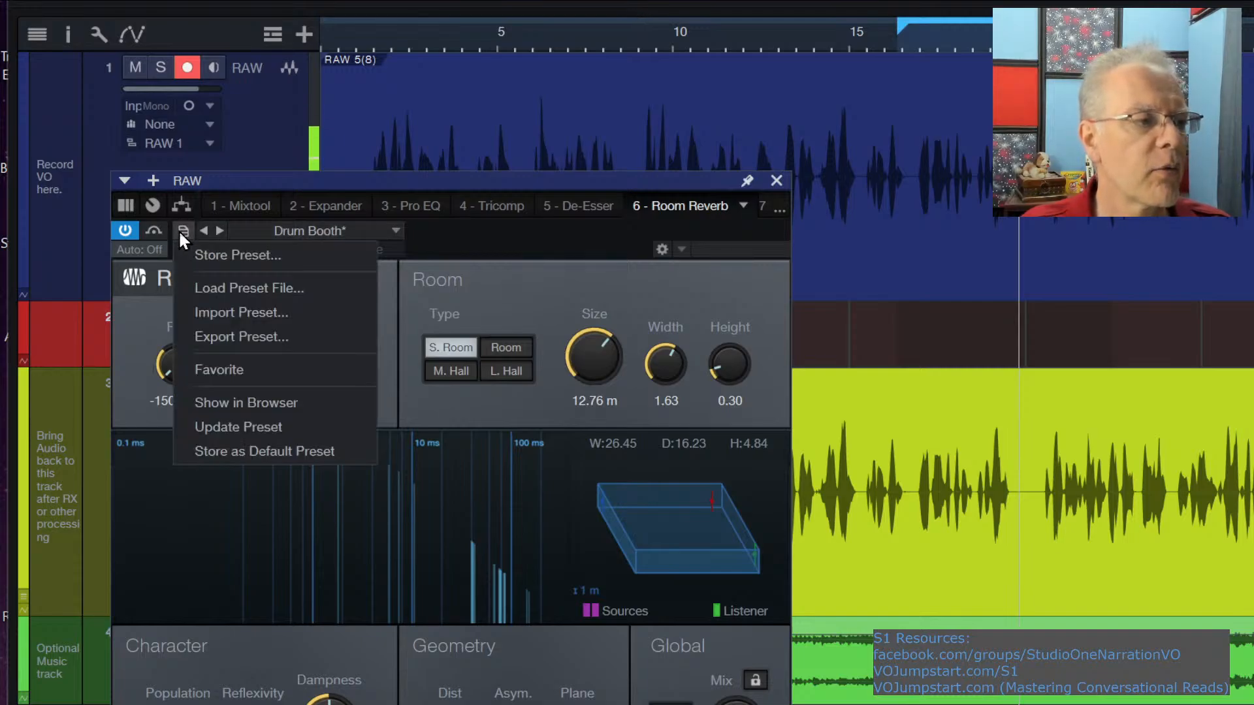
click(230, 256)
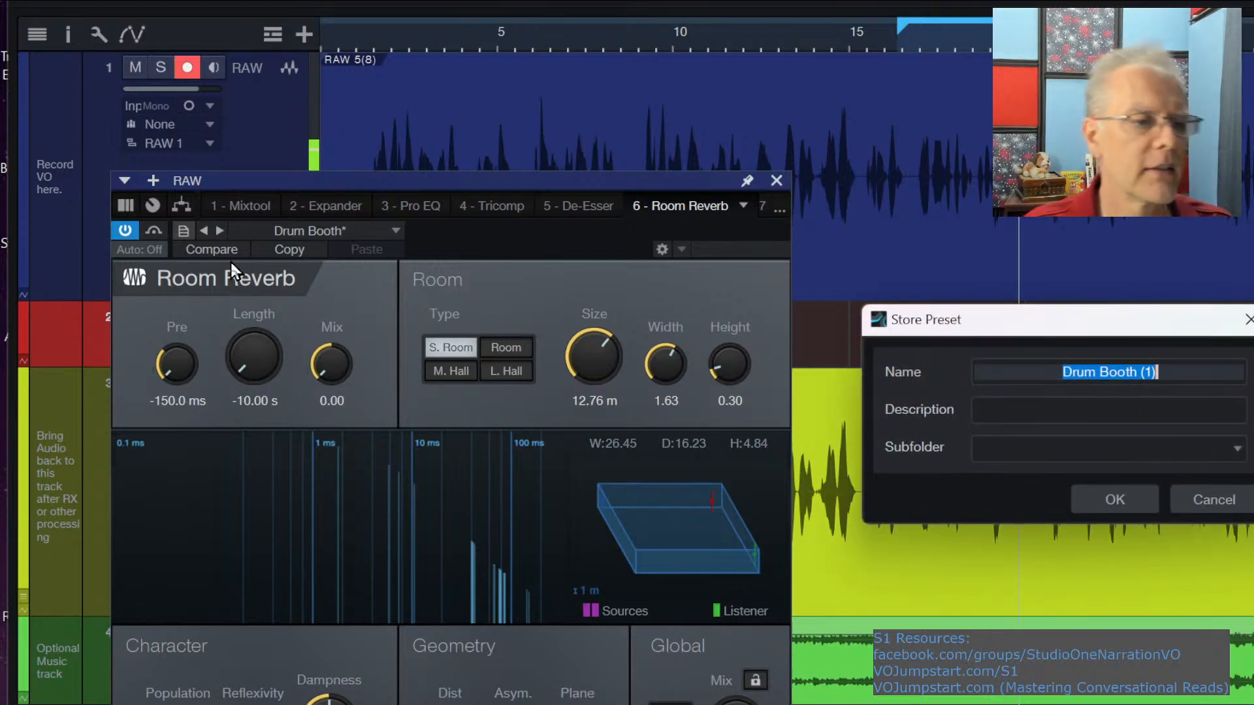
text(Dr)
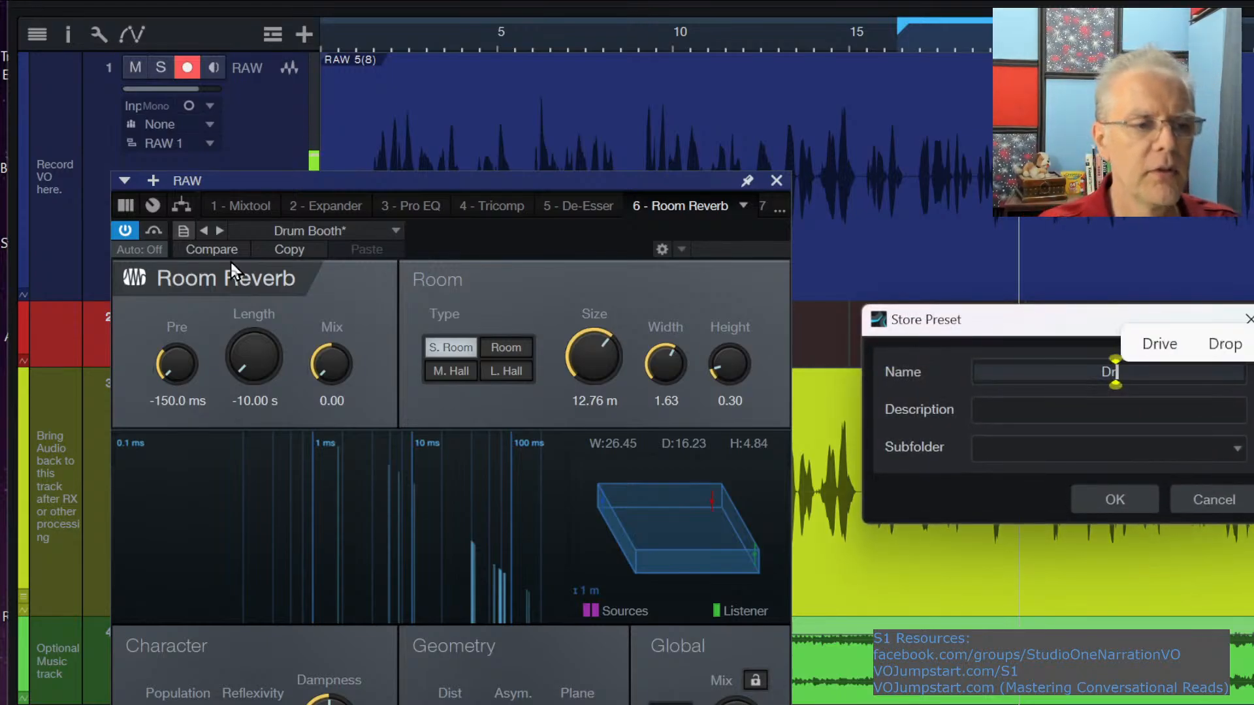
text(u)
key(BackSpace)
key(BackSpace)
key(BackSpace)
text(Bad)
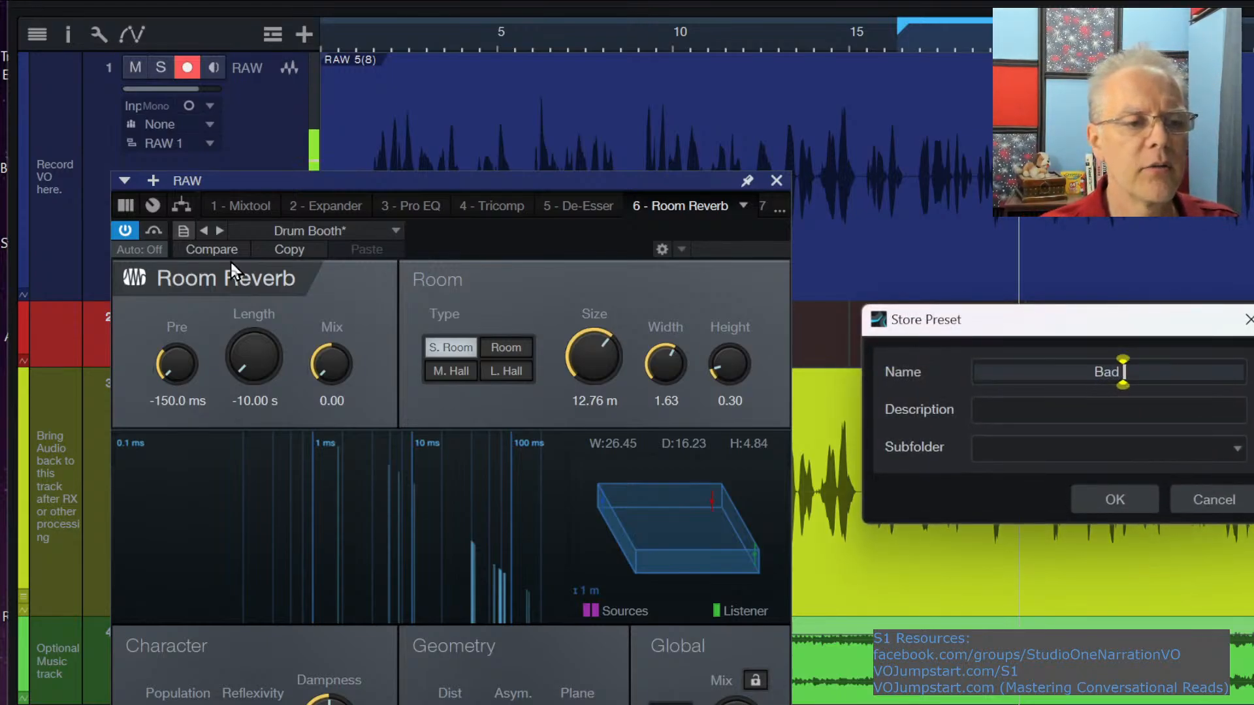
text( Drum Bo)
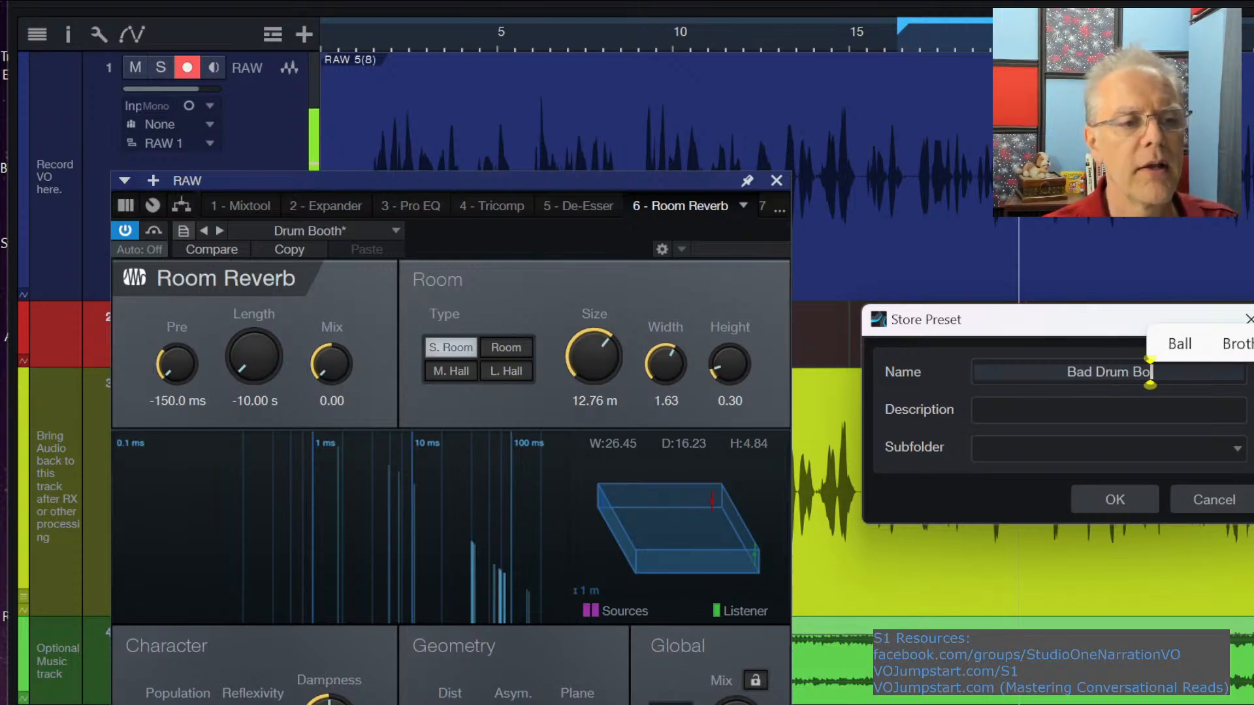
text(oth)
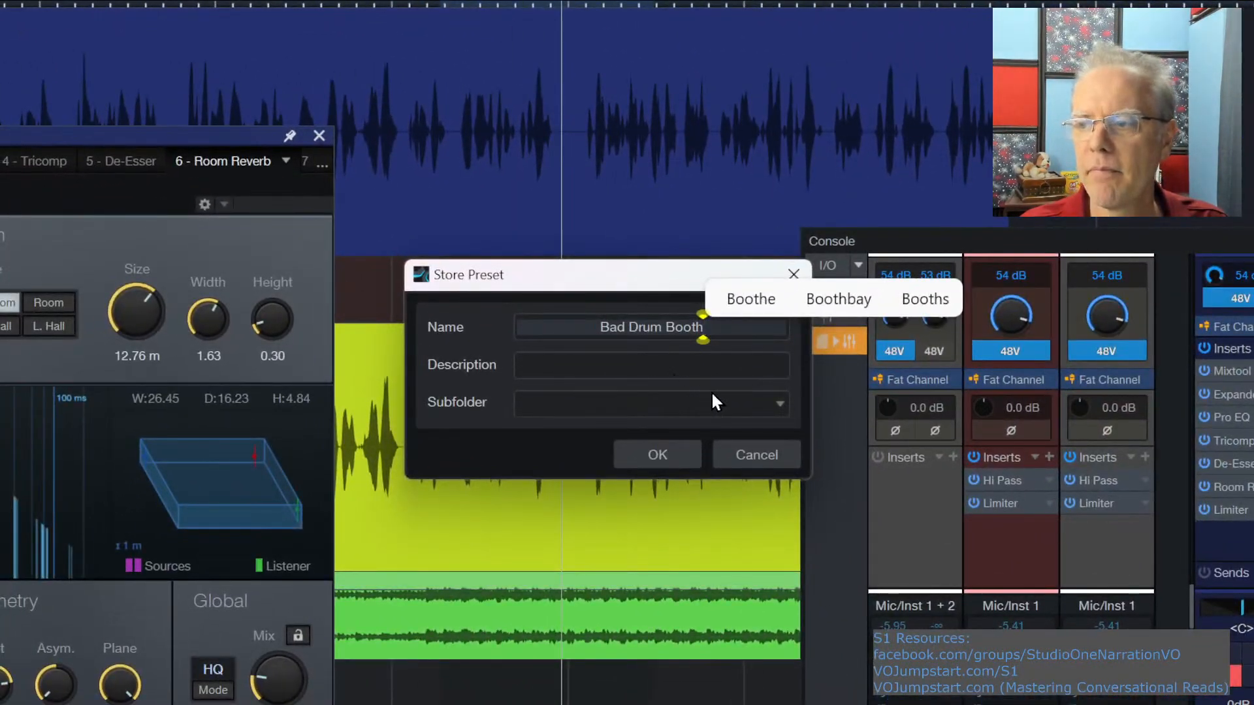
Check the available preset subfolders, leave the subfolder empty, describe the preset as Dec 2023, and store it
click(769, 405)
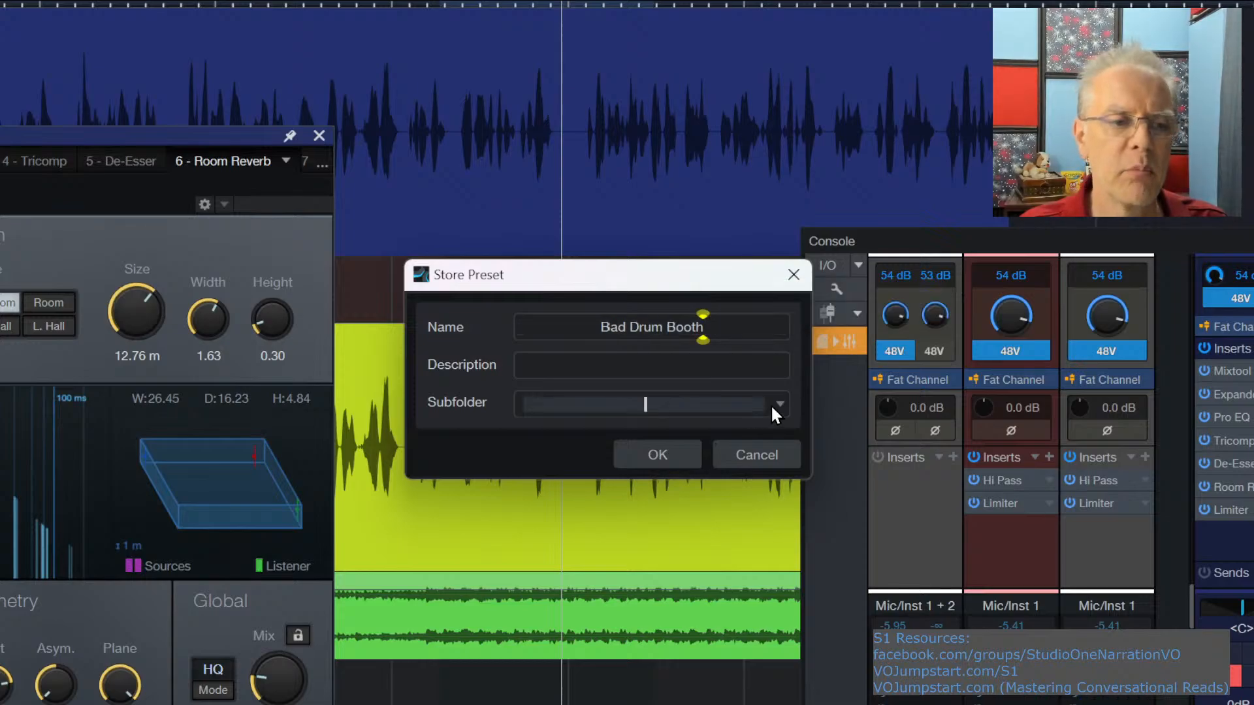
click(780, 406)
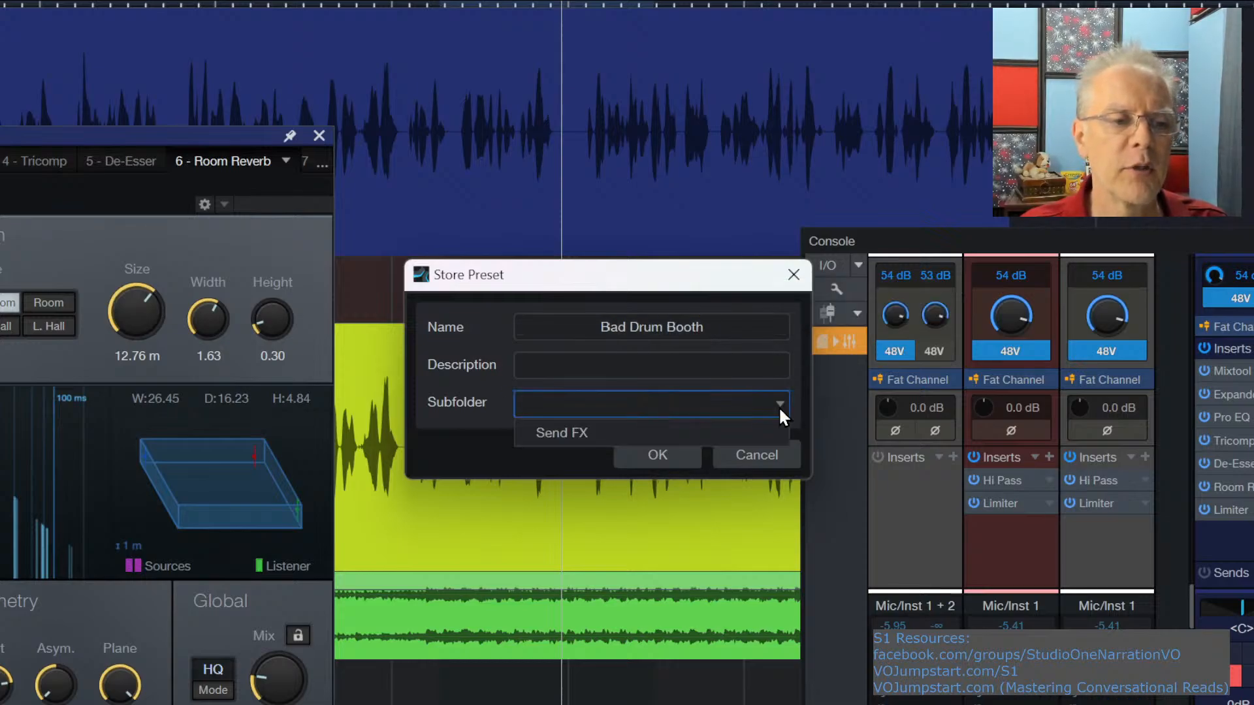
click(779, 406)
click(780, 403)
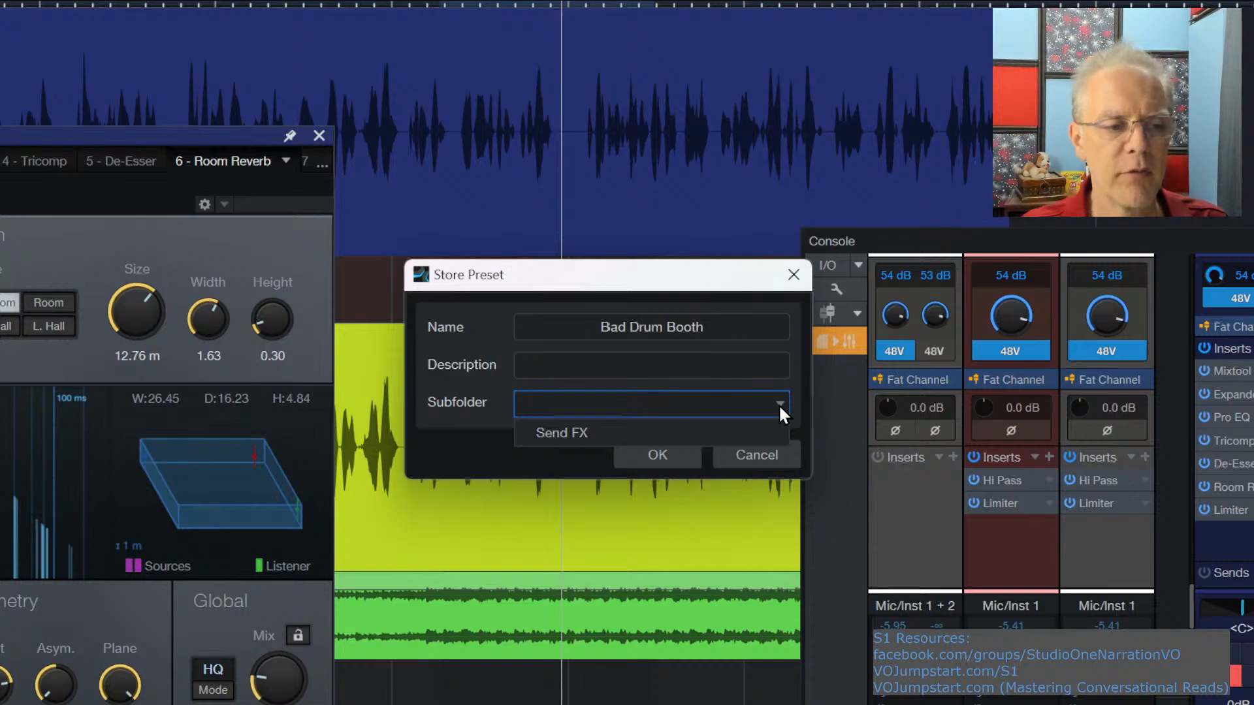
click(780, 404)
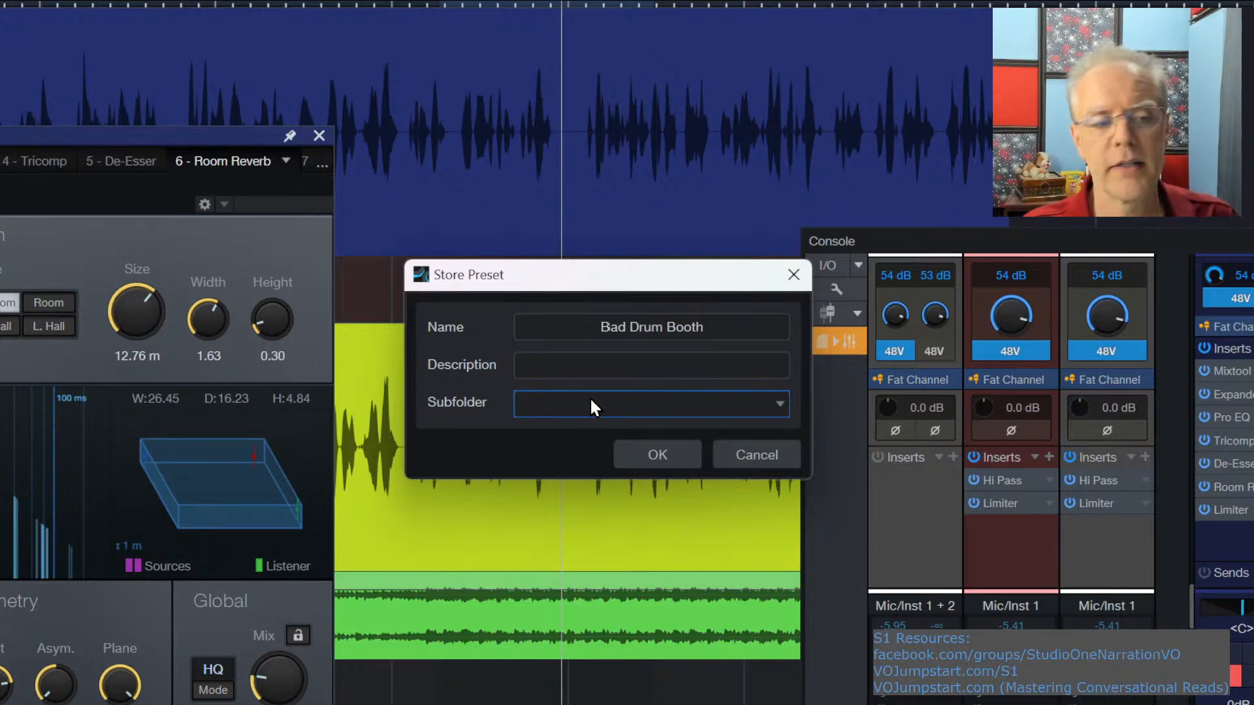
click(606, 363)
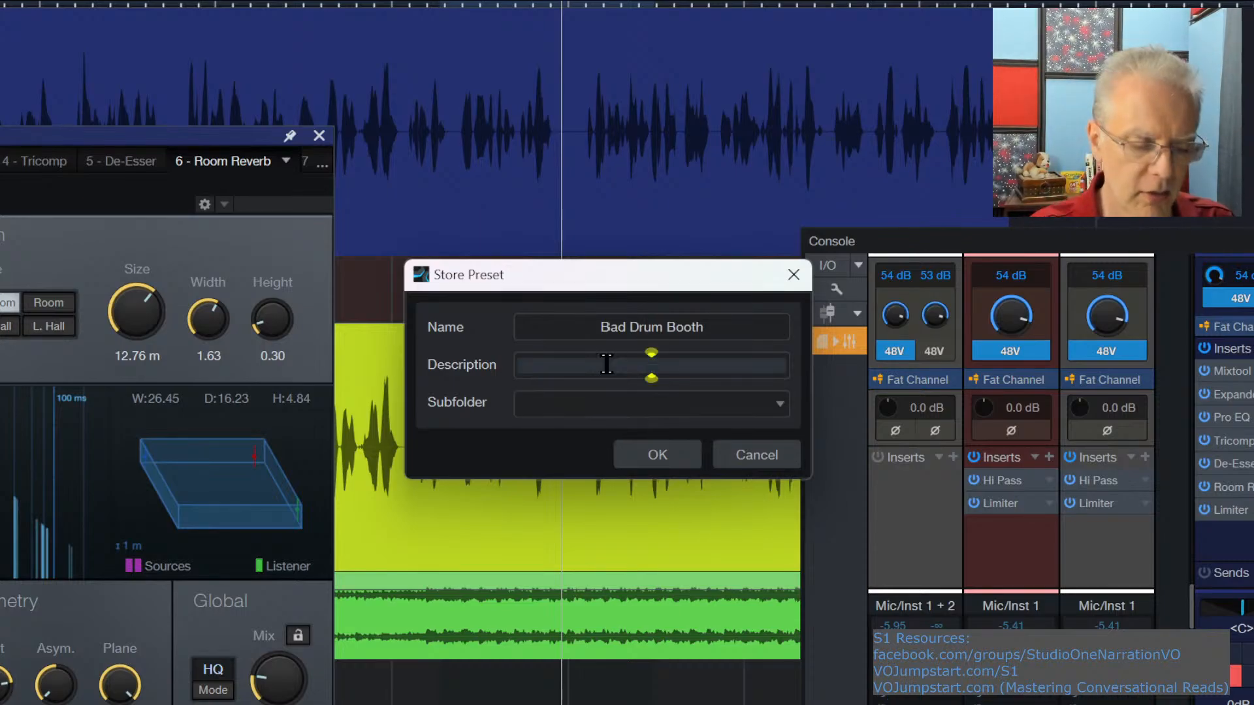
text(Dec 2023)
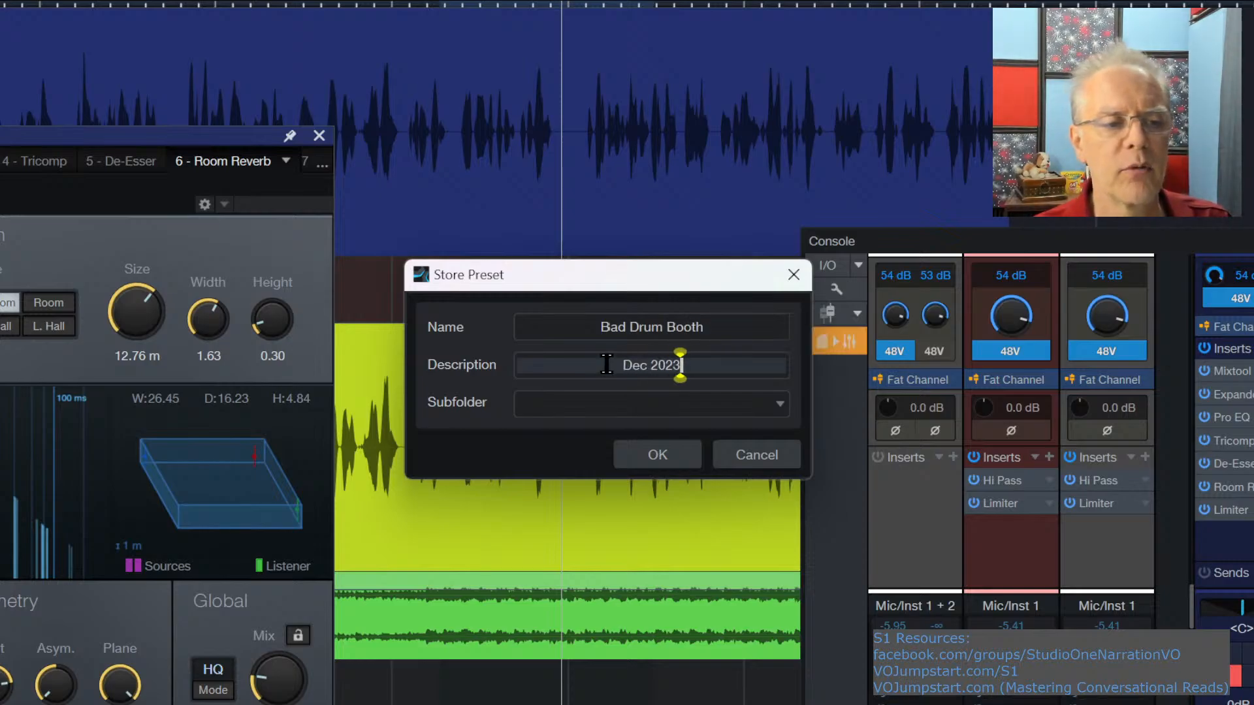
click(669, 457)
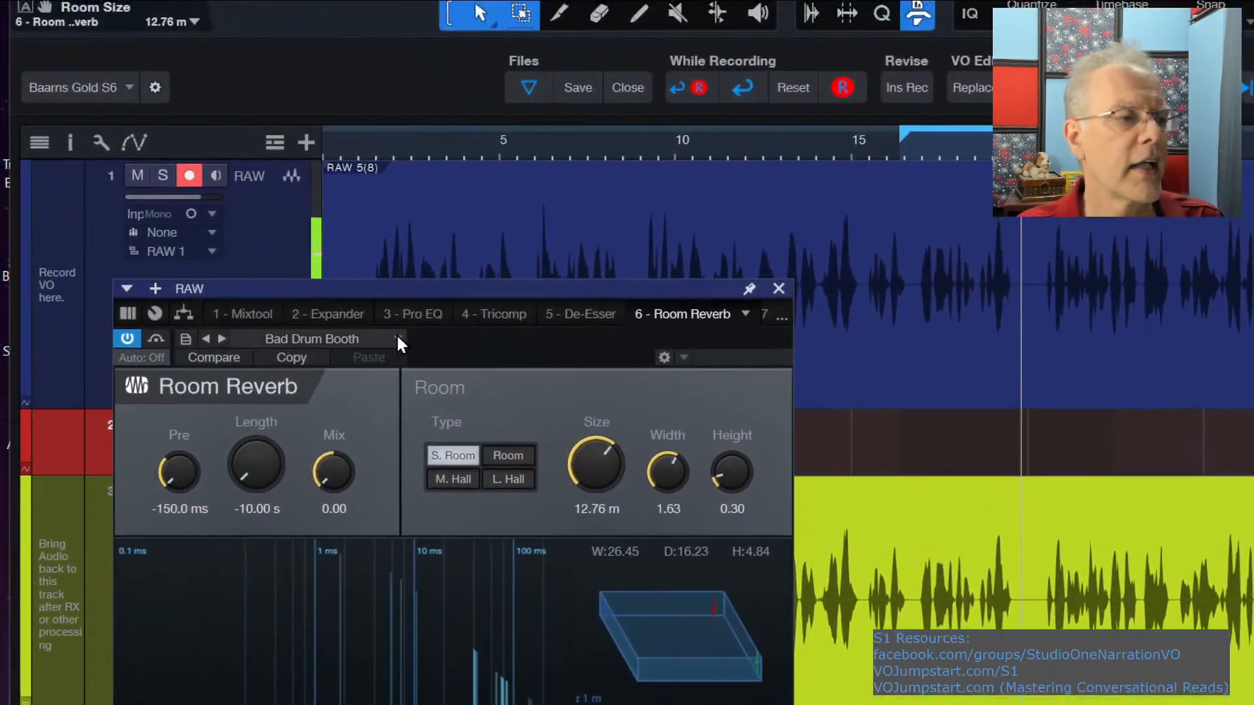
Audition the Drum Booth and Droms & Womms presets of RAW's Room Reverb on the playing loop, ending with playback stopped
click(399, 337)
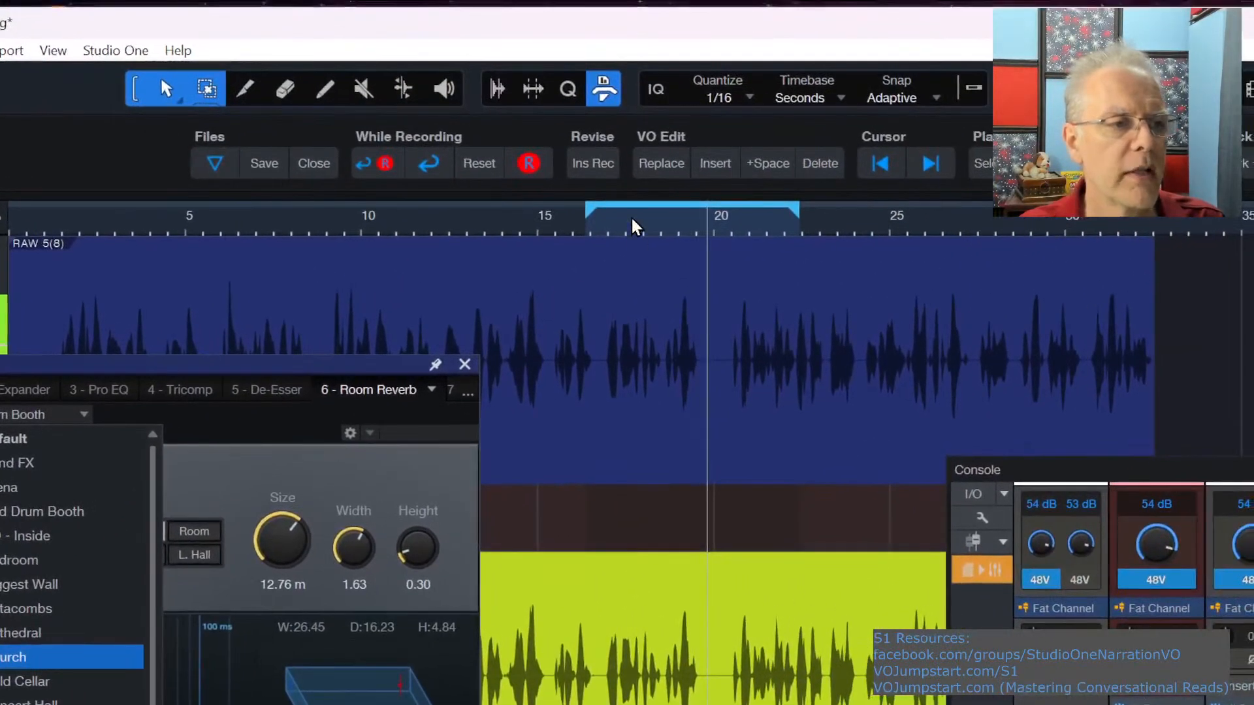
click(631, 217)
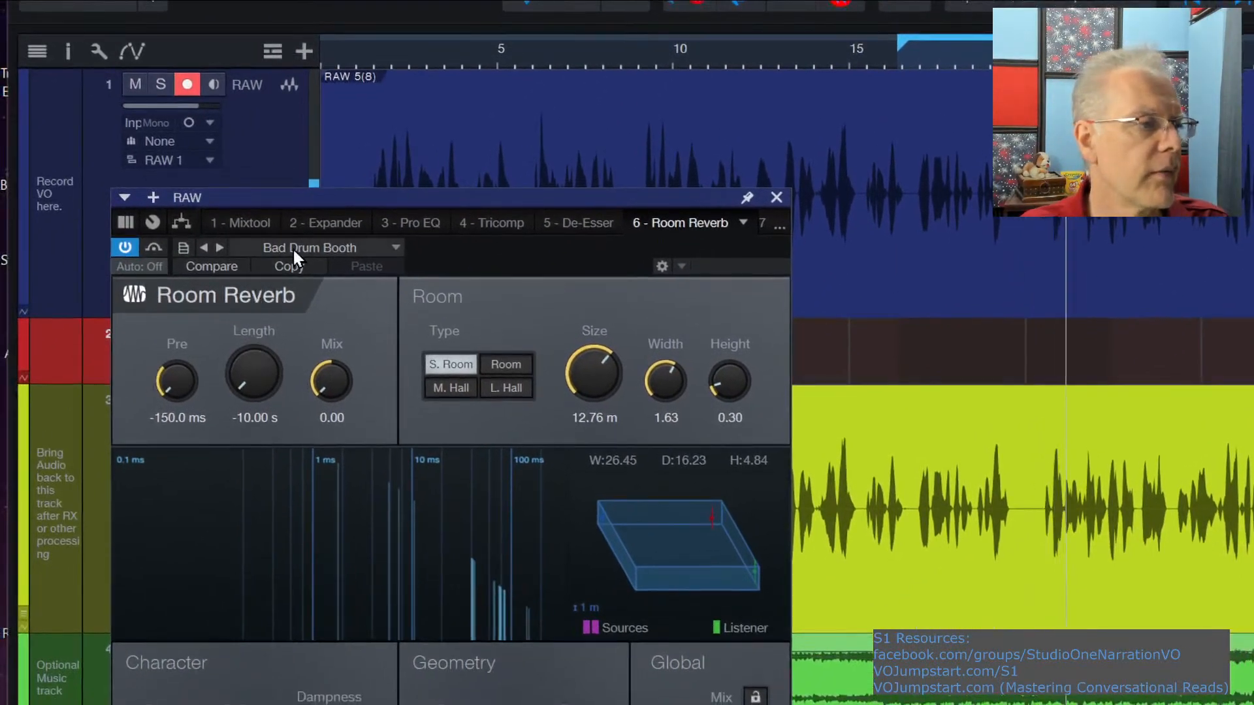
click(13, 415)
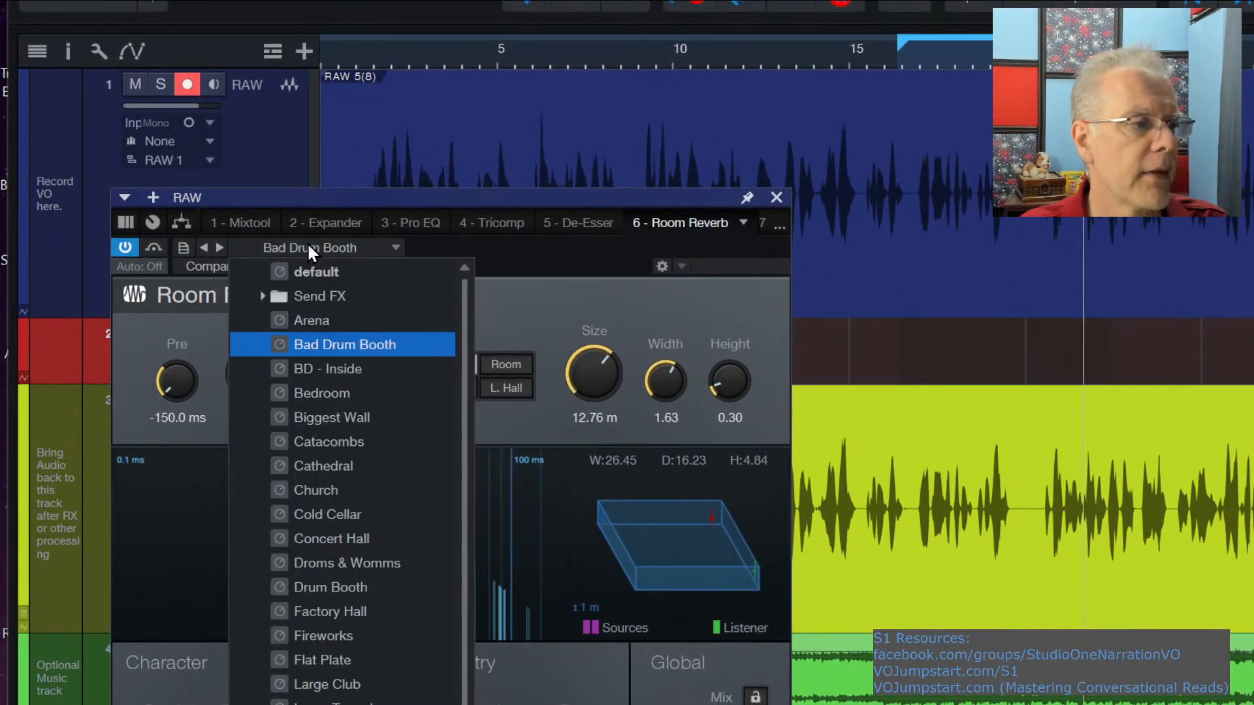
click(364, 585)
key(Return)
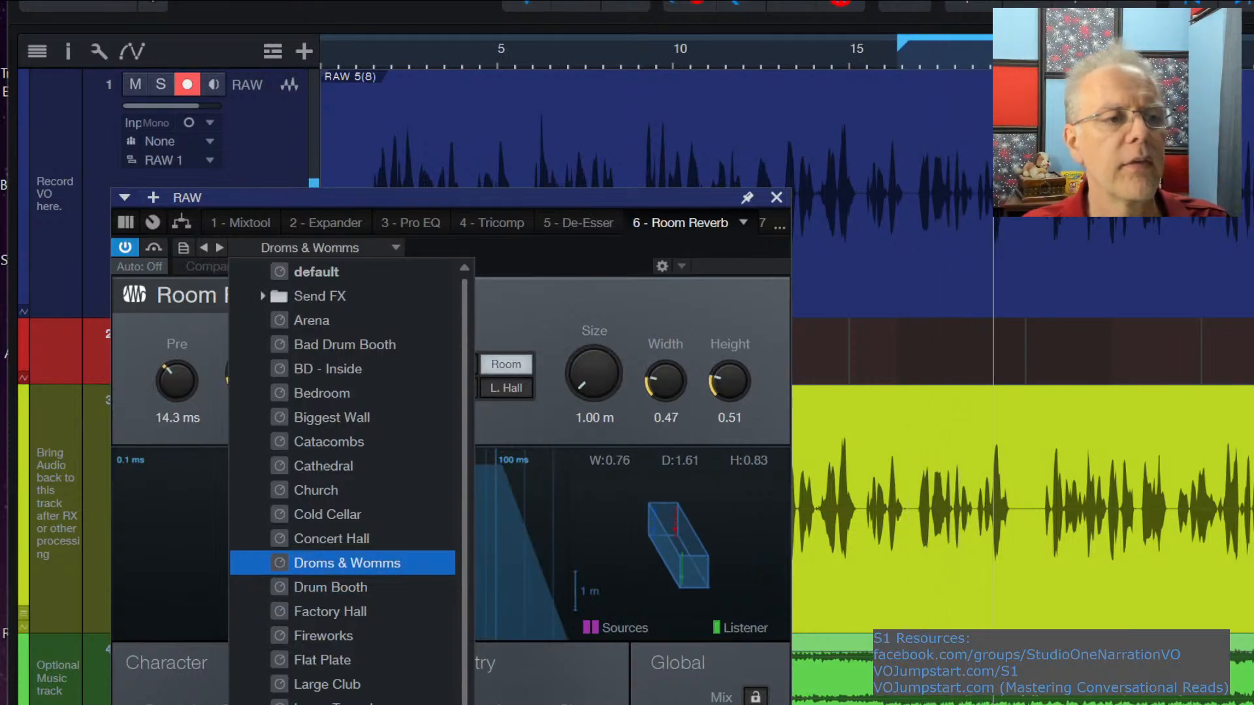
key(space)
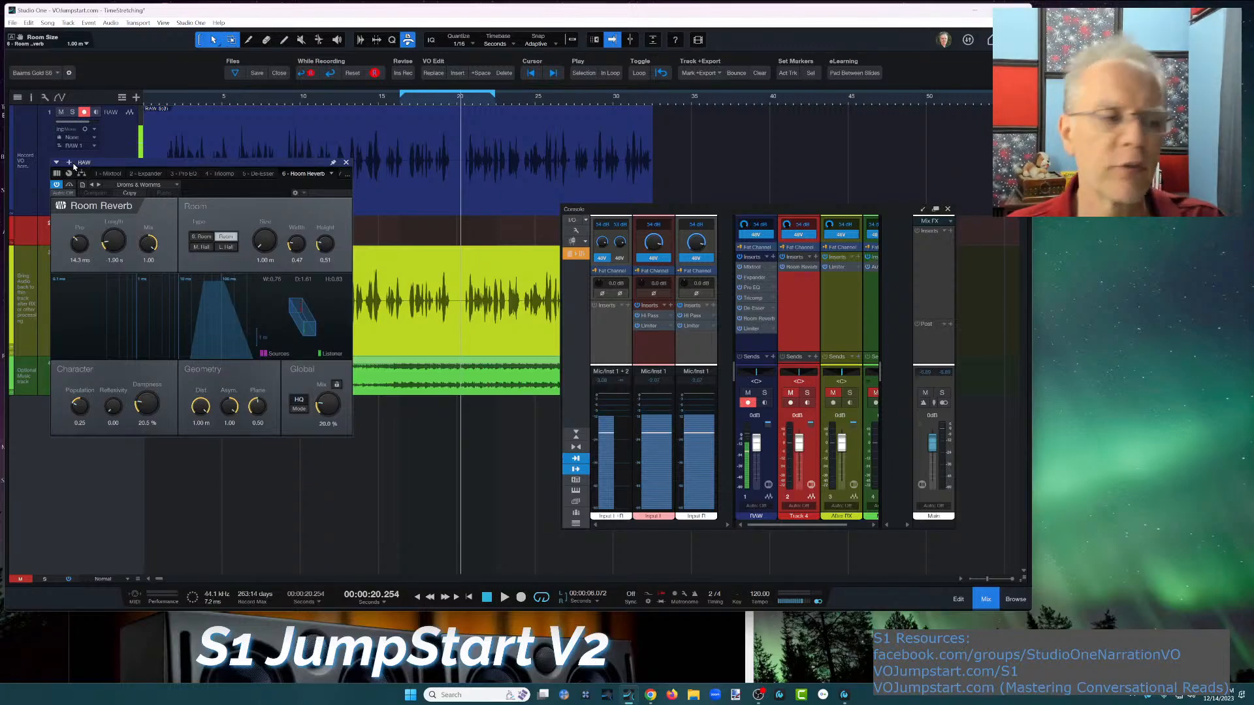
Switch RAW's Room Reverb to Drum Booth and back to the stored Bad Drum Booth preset
click(169, 188)
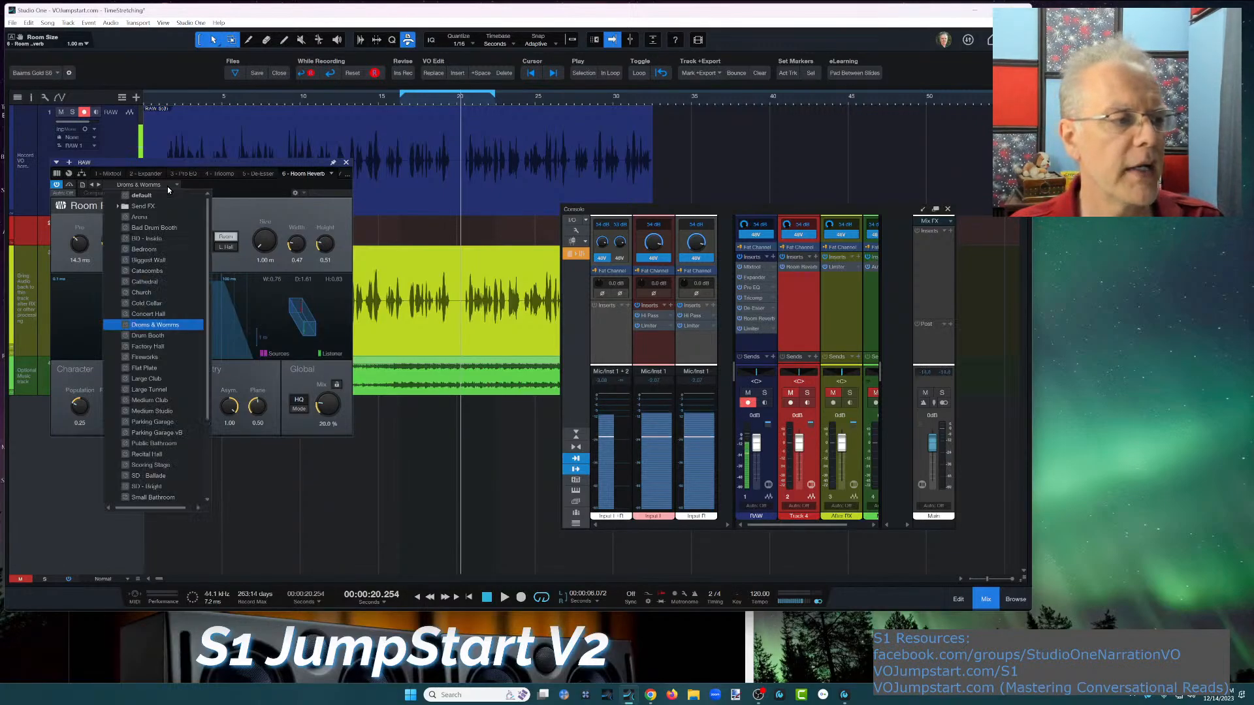
click(168, 337)
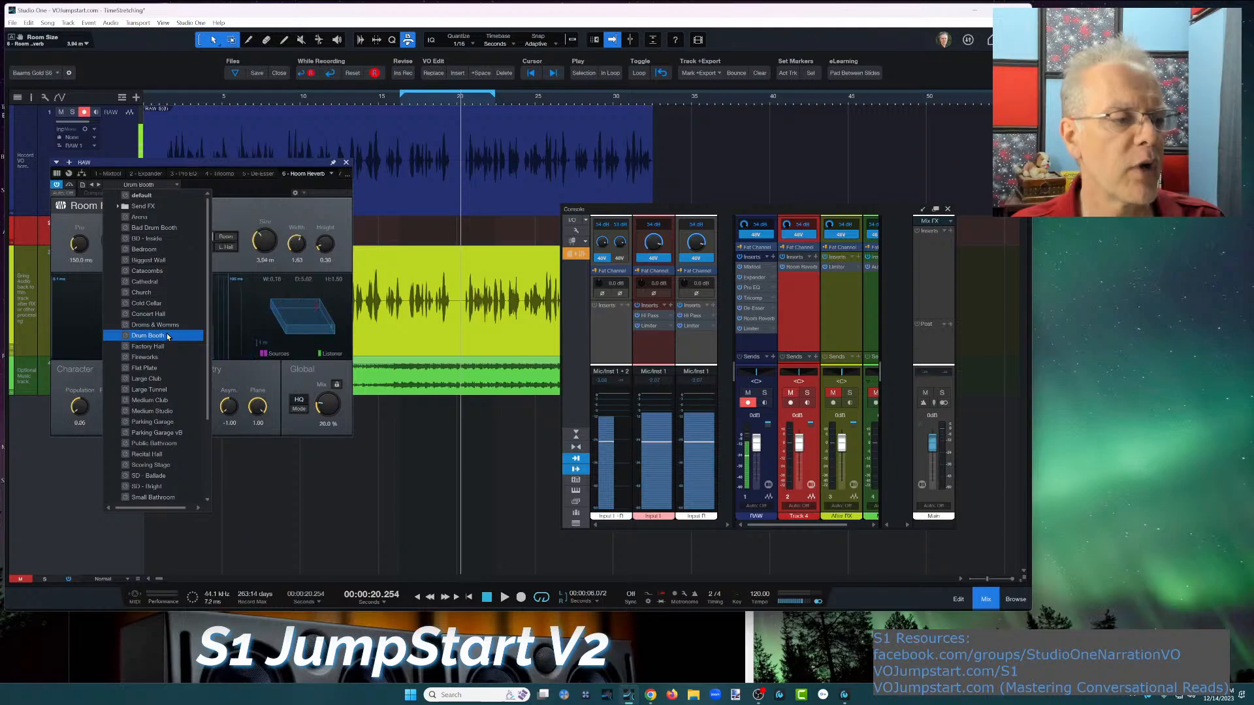
click(180, 230)
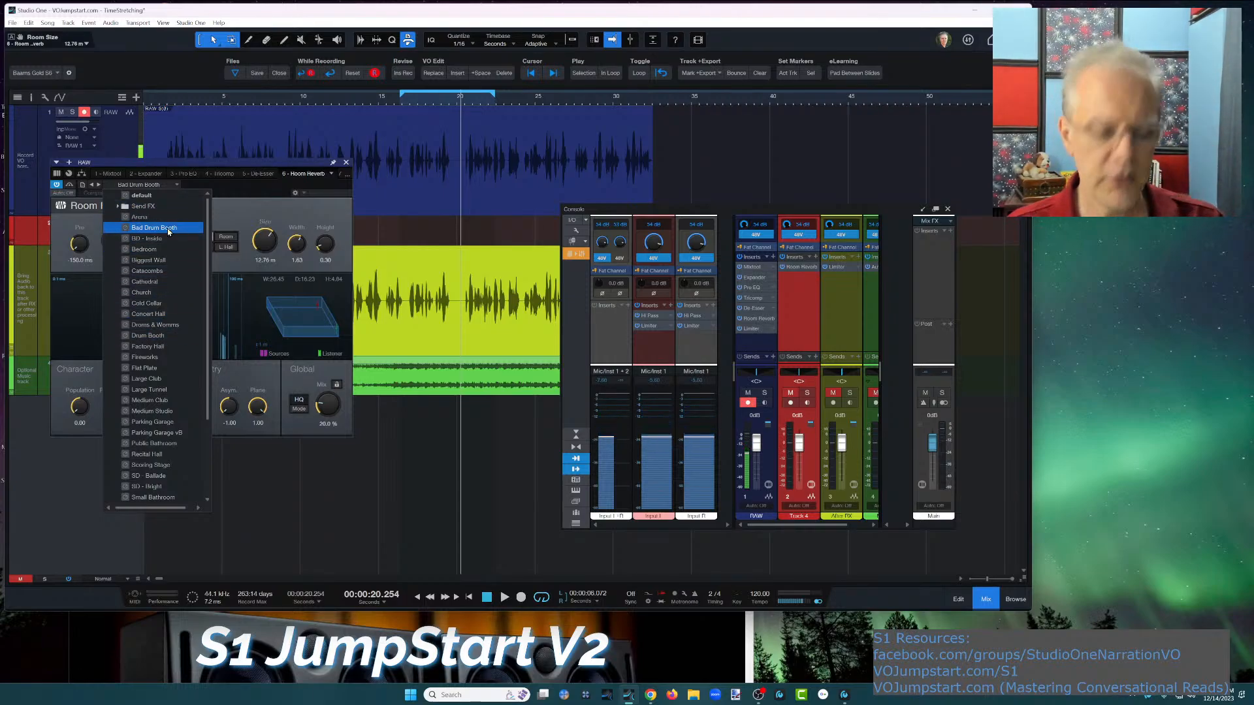
Look through the Room Reverb preset list around Factory Hall and Fireworks and back up to Arena, keeping Bad Drum Booth loaded
key(Down)
key(Down)
key(Down)
key(Down)
key(Down)
key(Down)
key(Down)
key(Down)
key(Down)
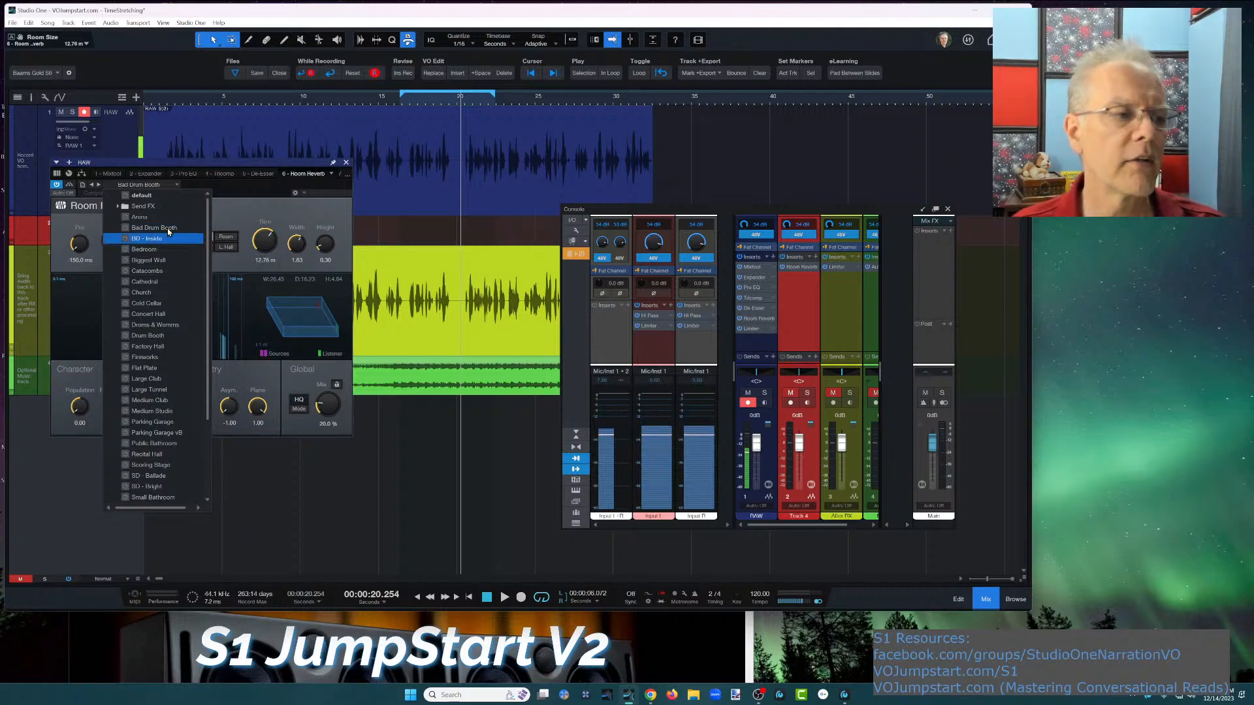
key(Down)
key(Down)
key(Down)
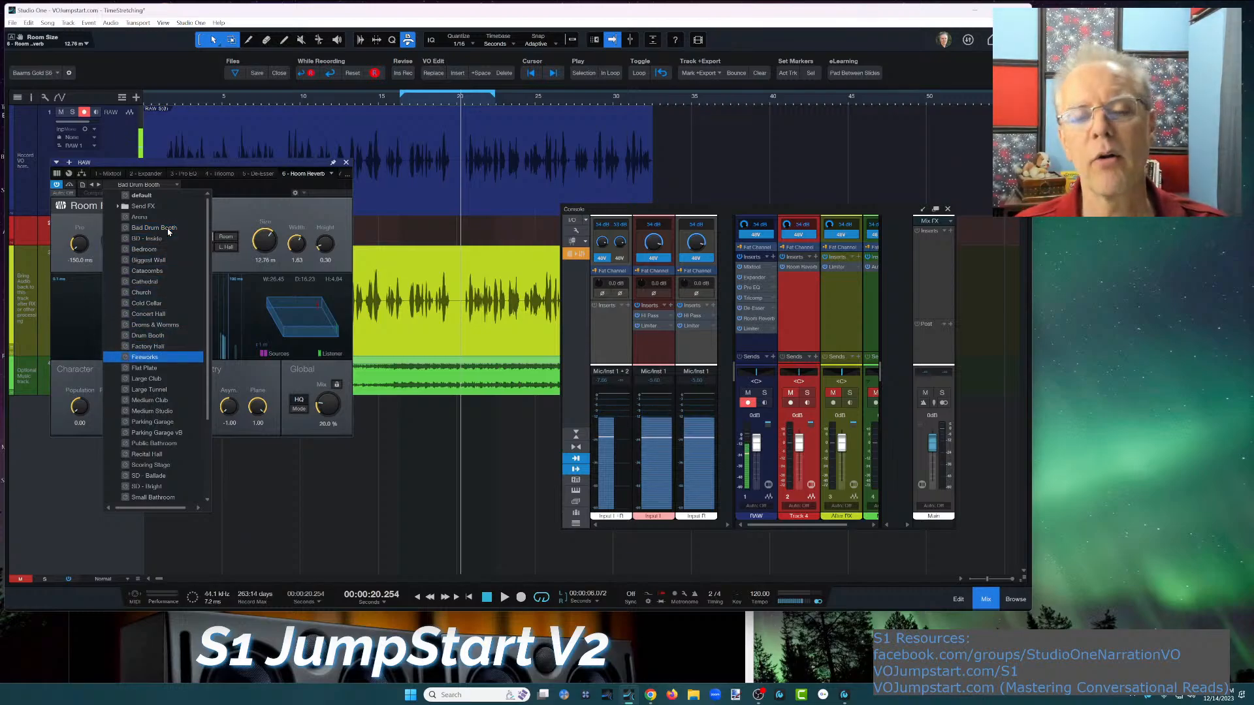
key(Up)
key(Up)
key(Up)
key(Down)
key(Down)
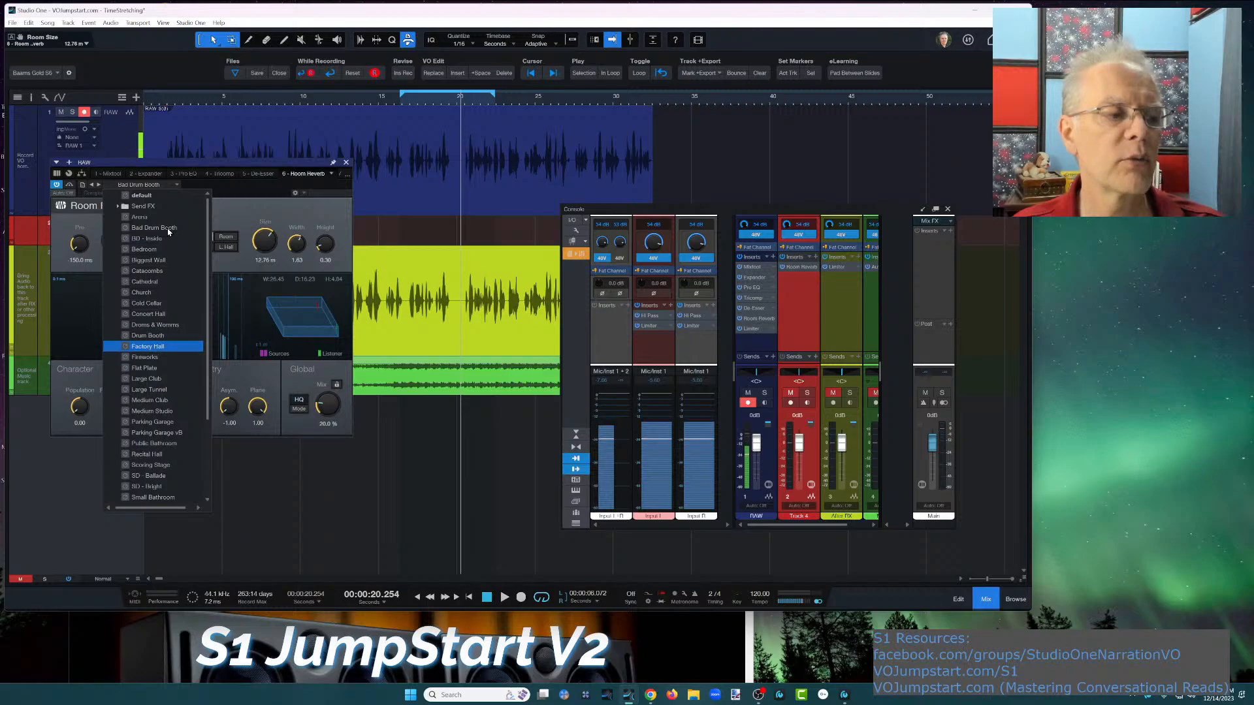
key(Up)
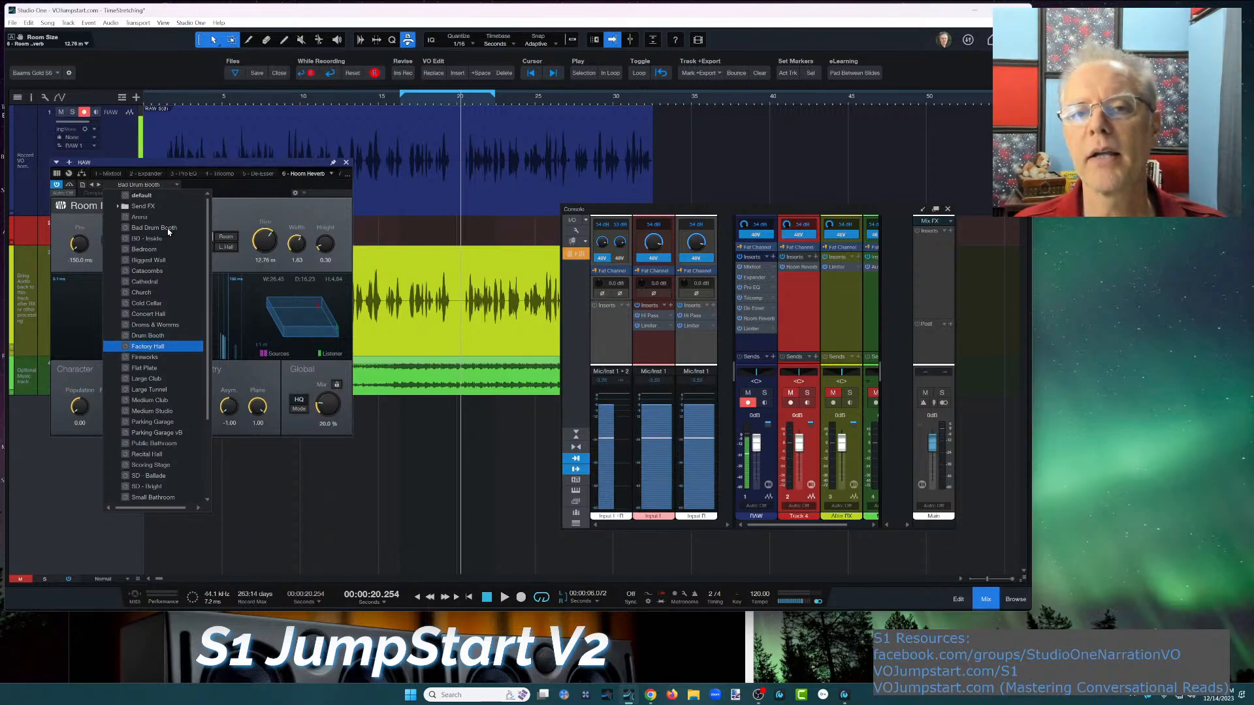
key(Down)
key(Up)
key(Down)
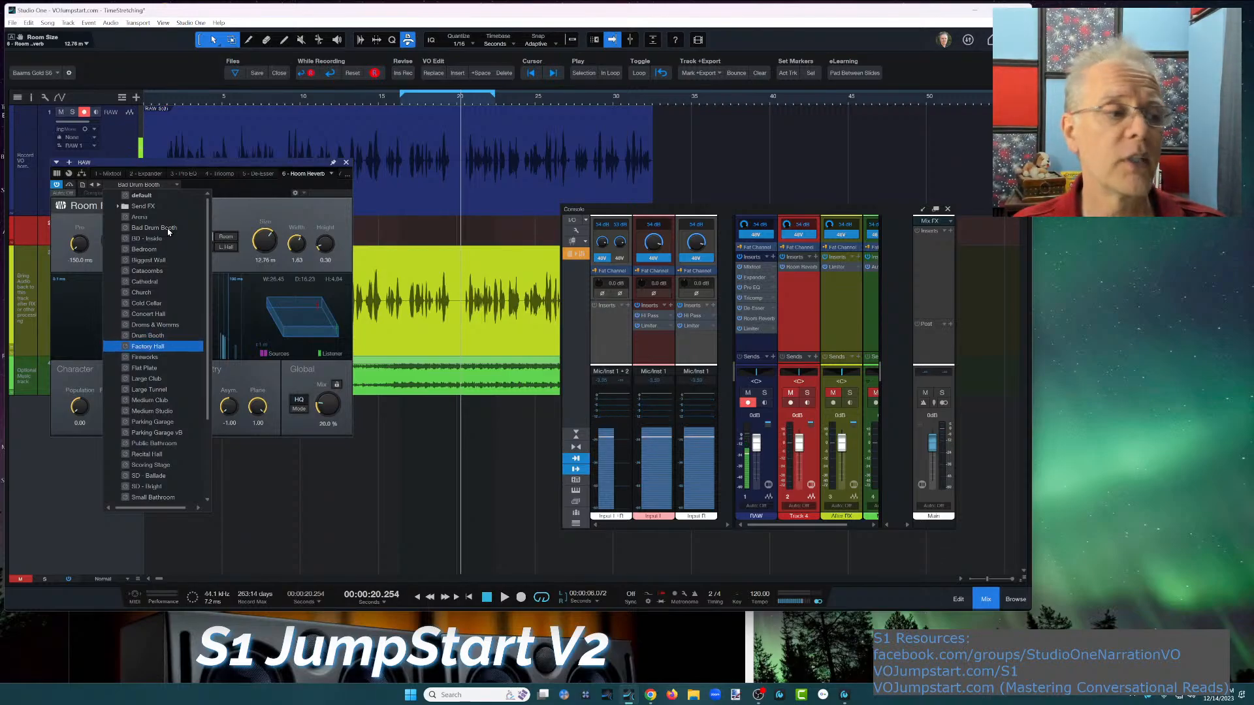
key(Up)
key(Home)
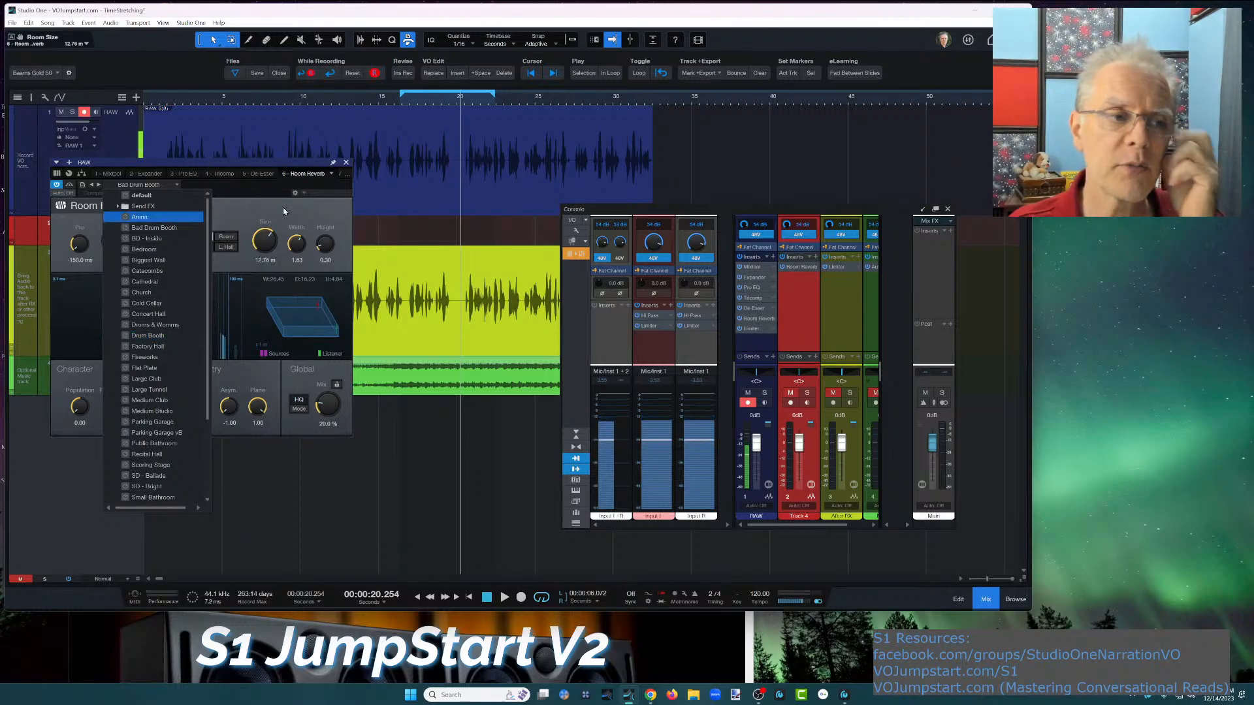
click(344, 163)
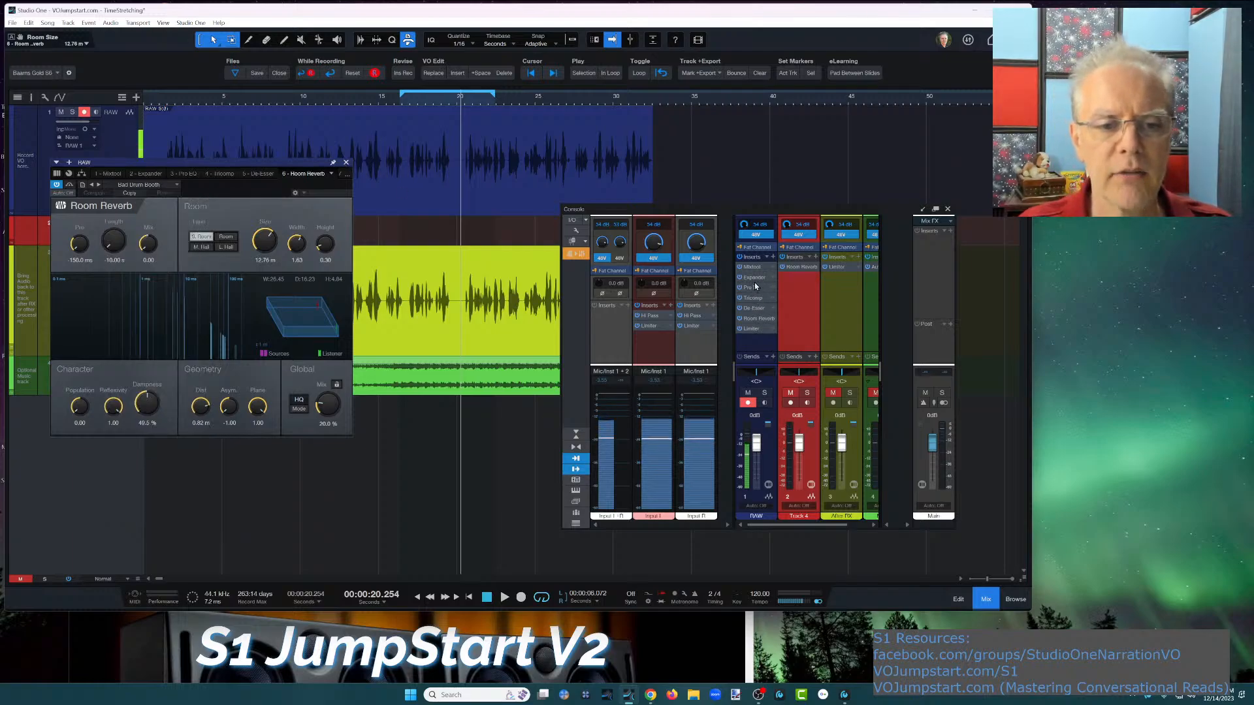
Remove the Room Reverb effect from the RAW channel's inserts
click(774, 319)
click(801, 424)
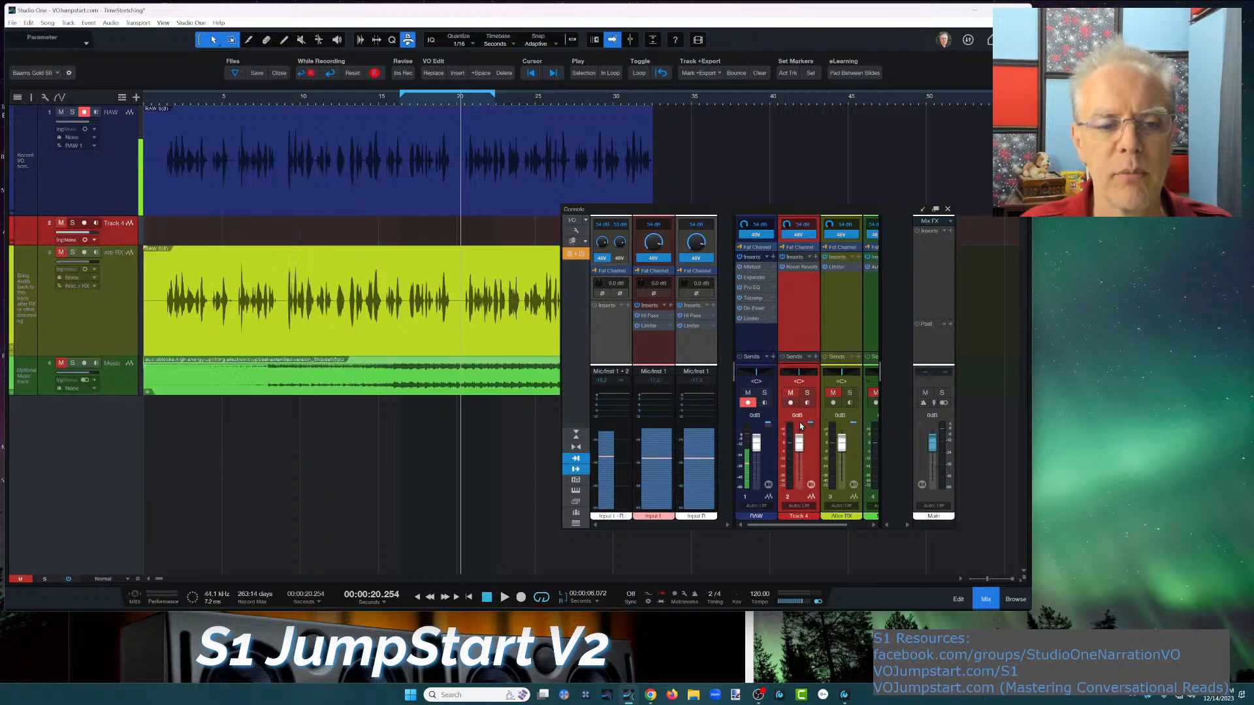
Open RAW's Pro EQ, flatten the LMF band's boost to 0 dB, and enable the HMF band
click(762, 288)
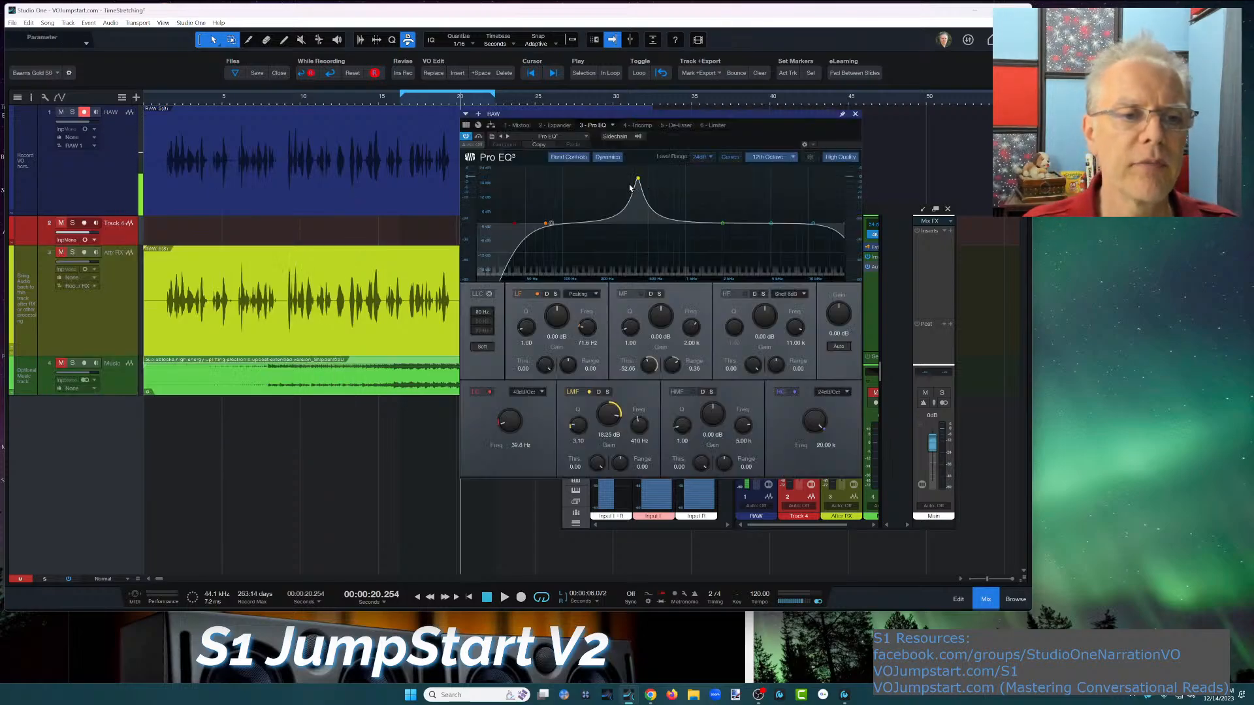
drag(639, 181, 638, 227)
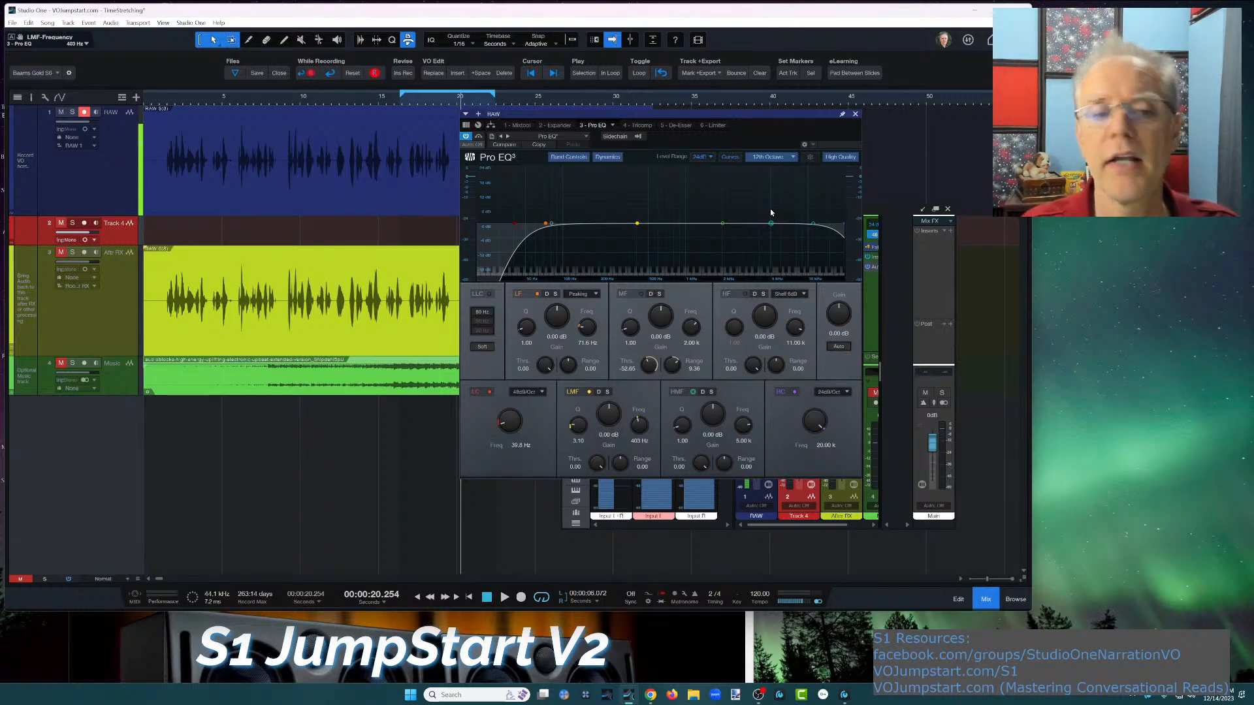
click(773, 225)
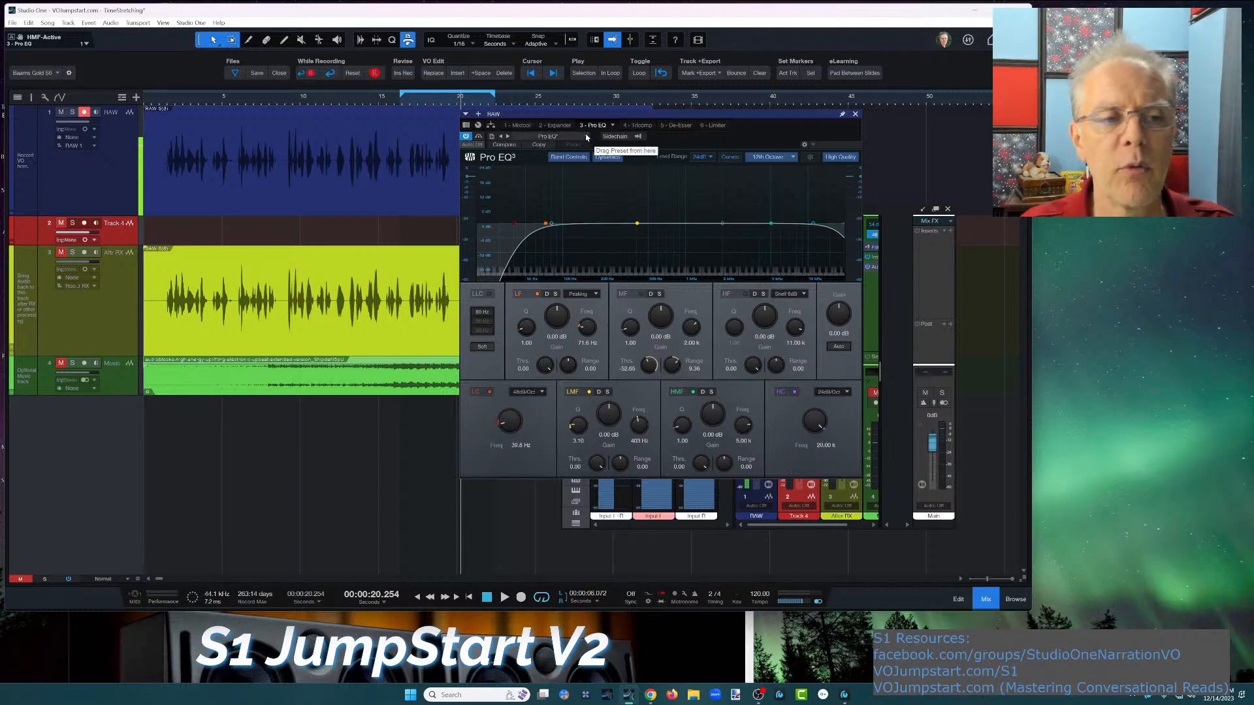
Store the current Pro EQ settings as a preset named JS Preset, leaving description and subfolder empty
click(491, 136)
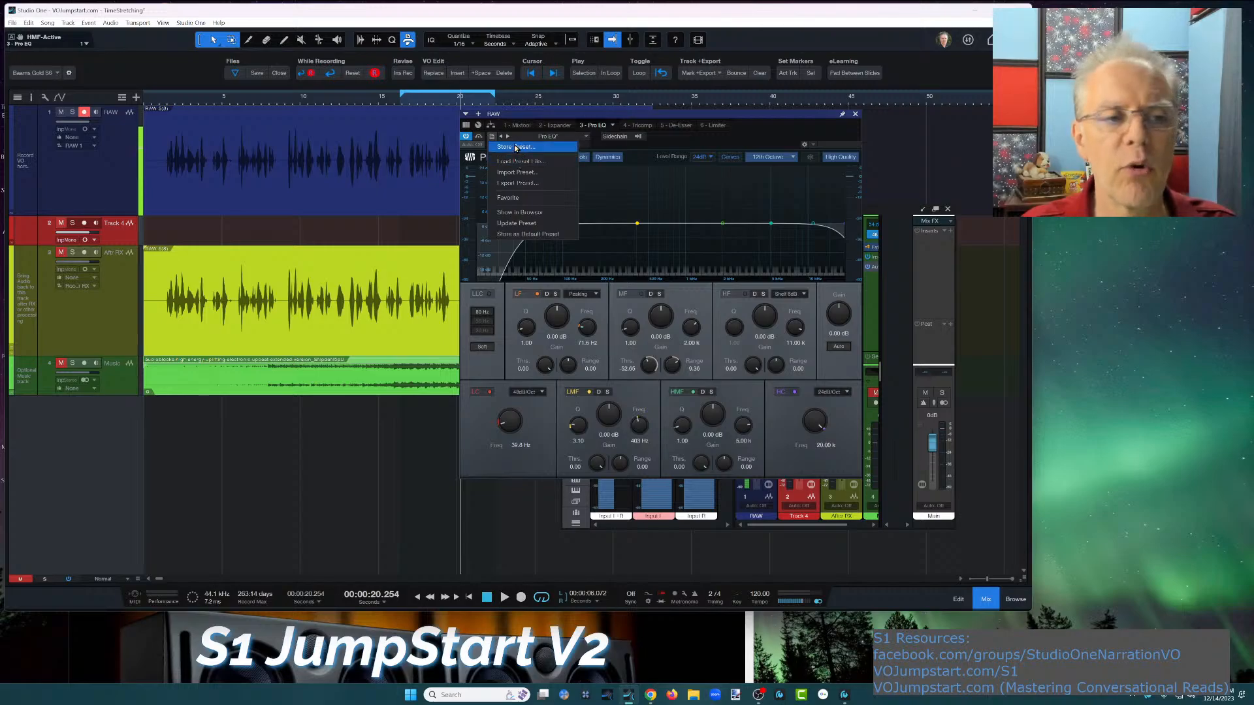
click(516, 148)
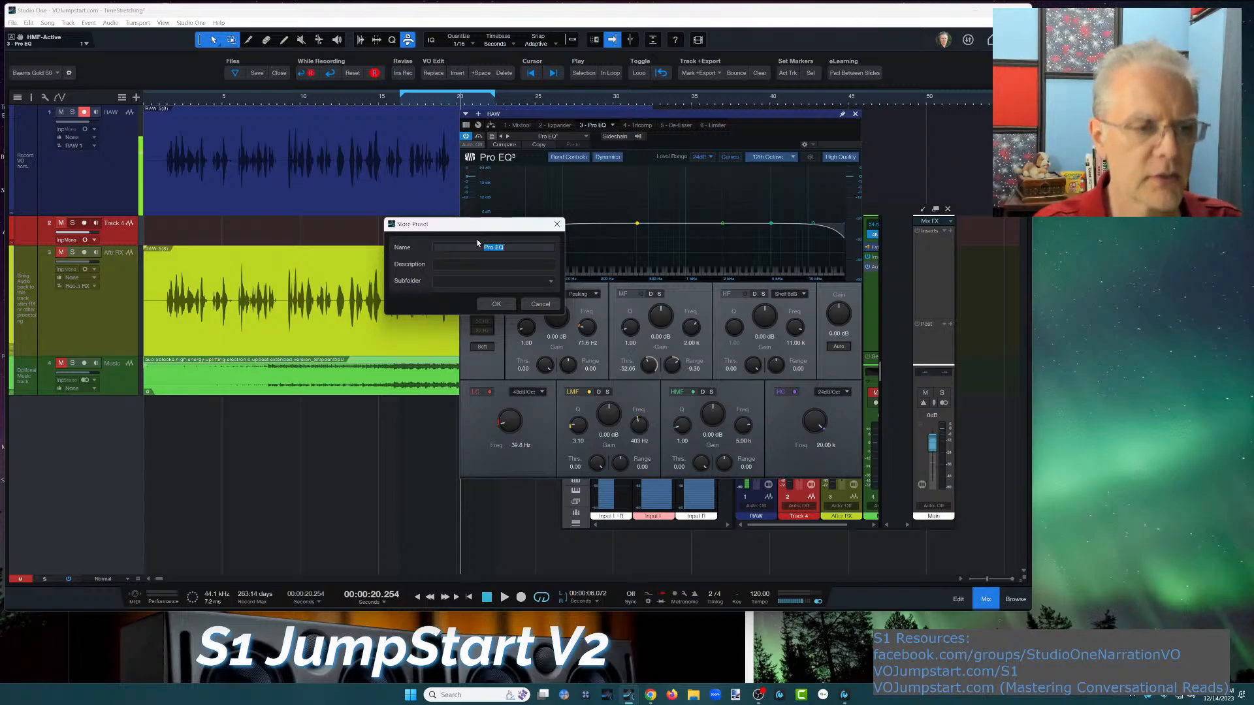
text(My Pr)
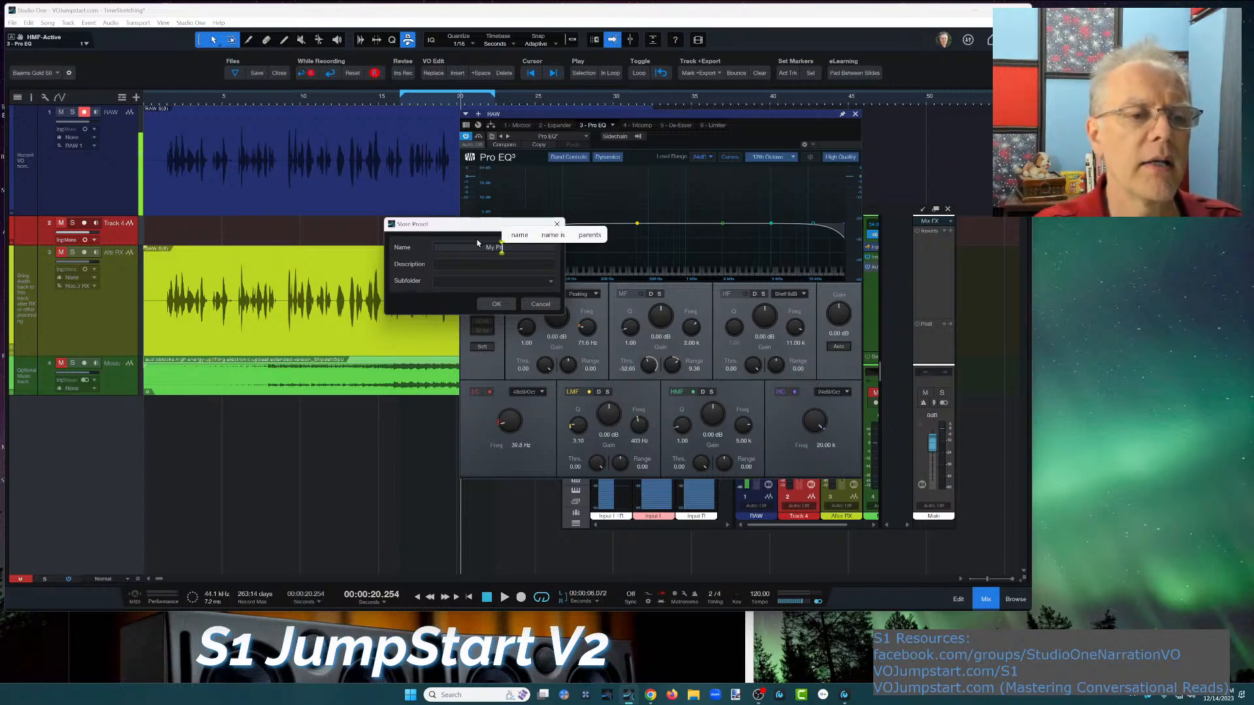
text(JS)
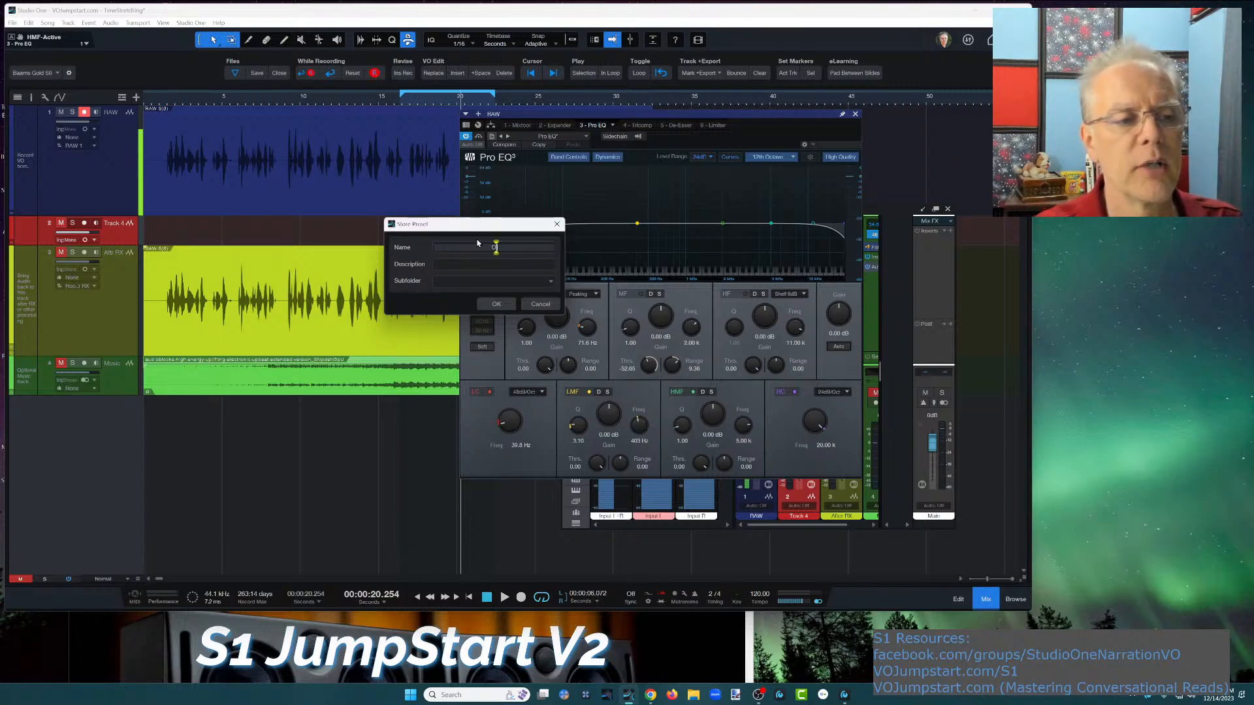
text( Pr)
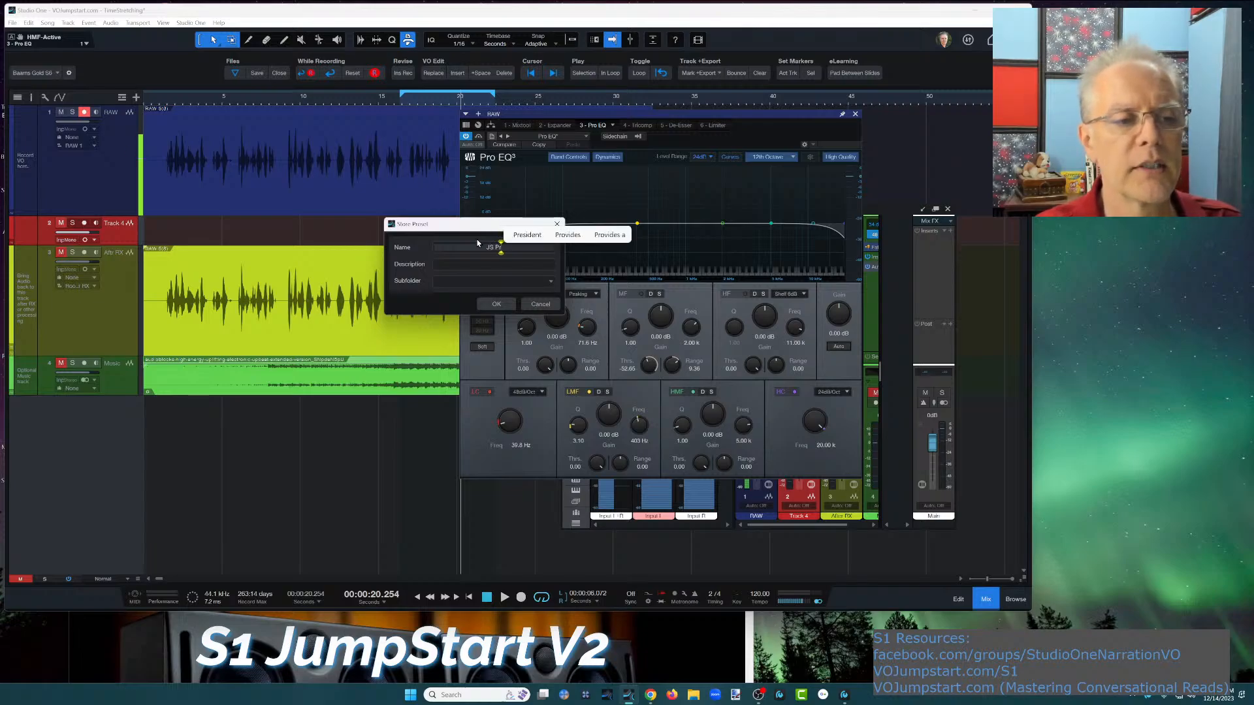
text(eset)
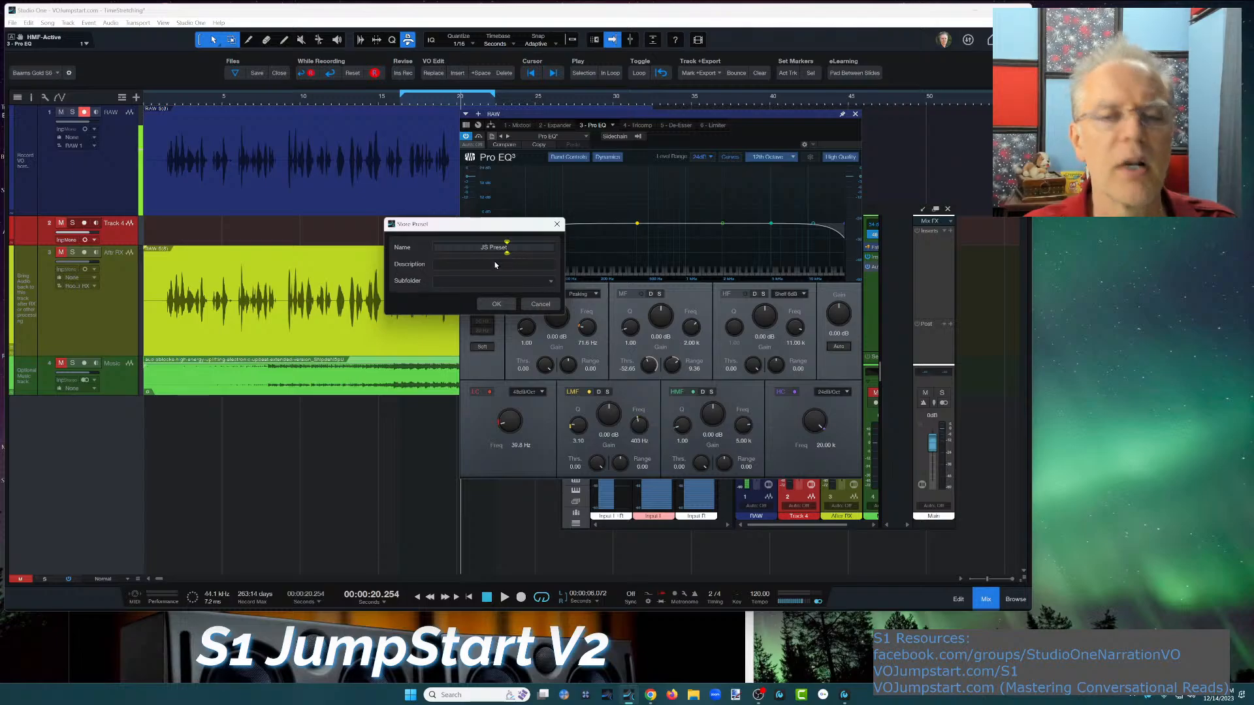
click(550, 281)
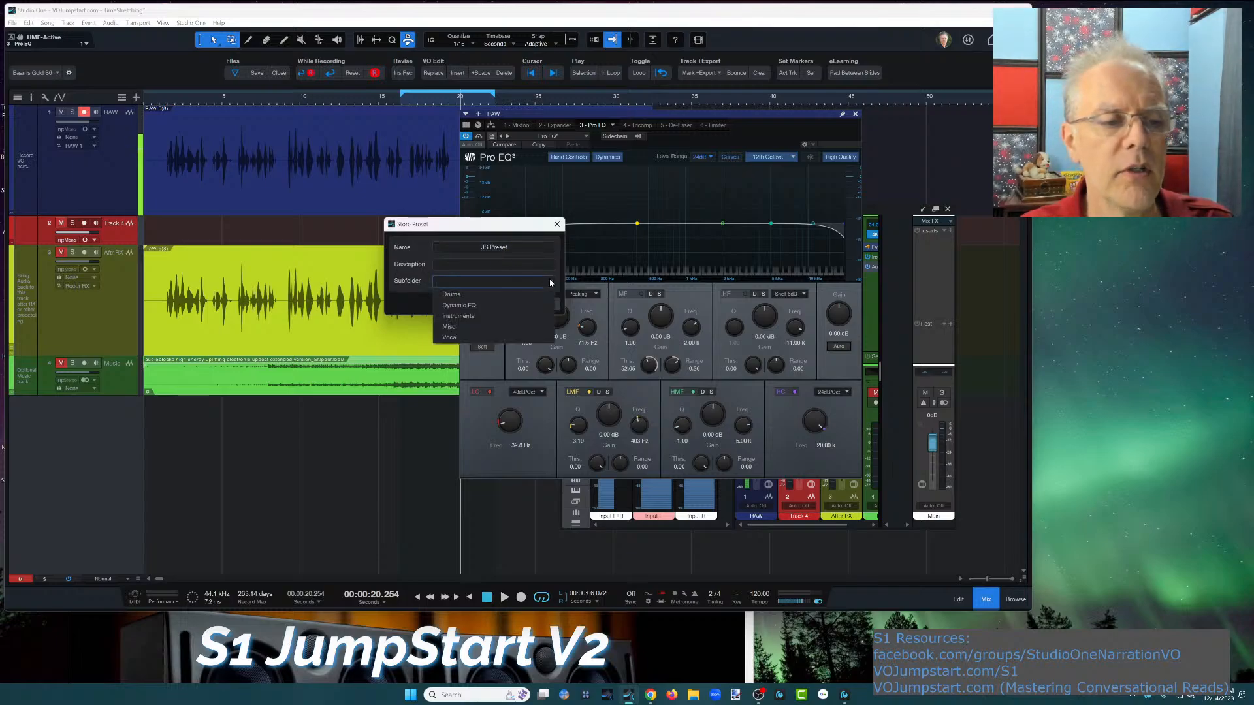
click(478, 283)
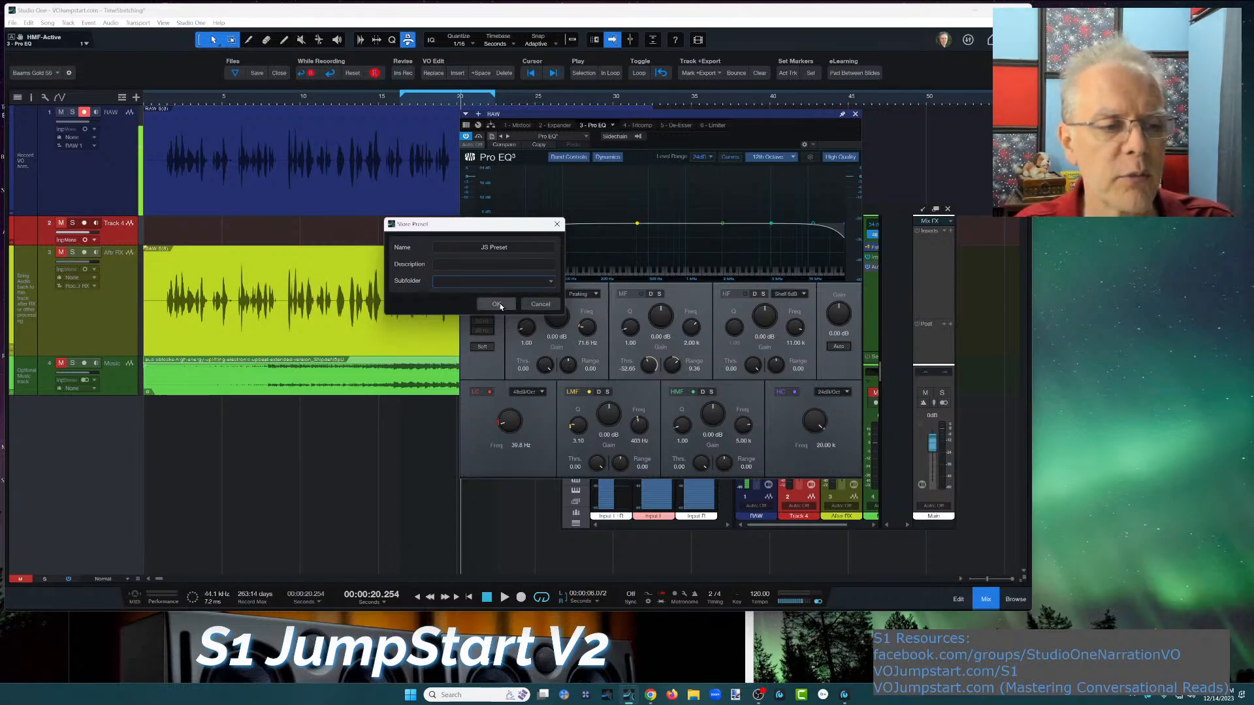
click(497, 305)
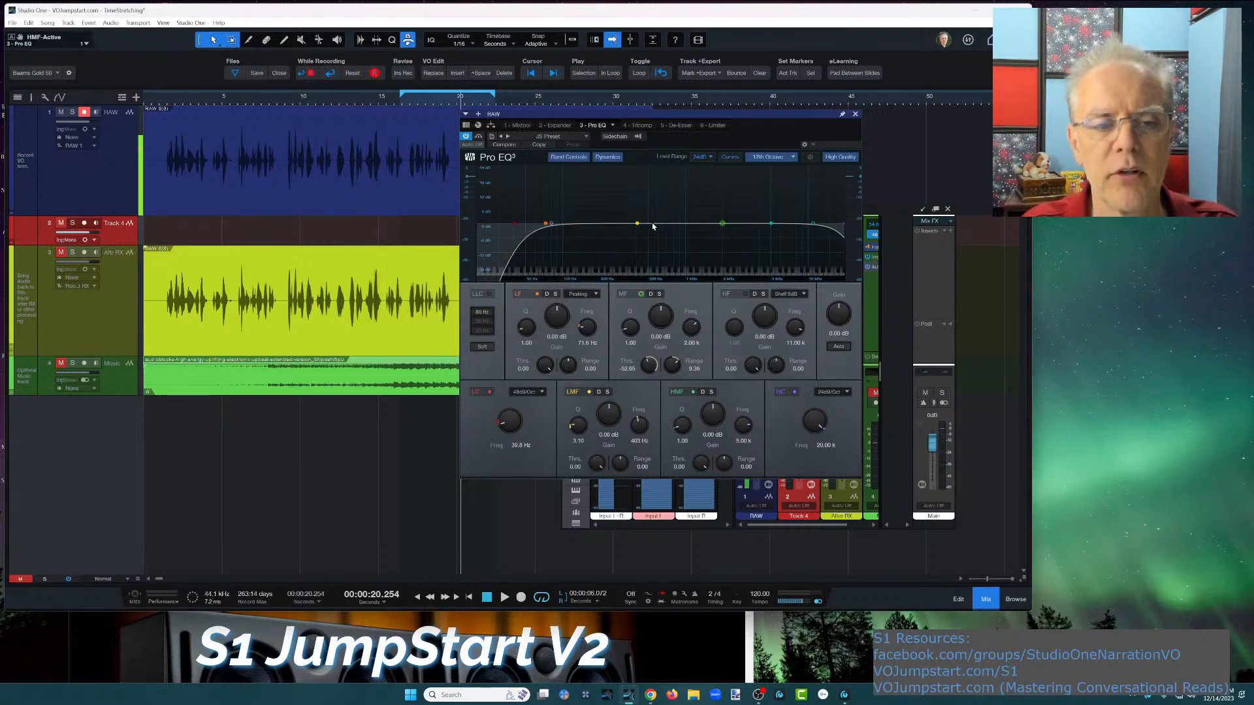
Shape the HMF band on the playing loop into a narrow cut of about -15.27 dB at about 3.32 kHz
drag(771, 224, 659, 296)
key(space)
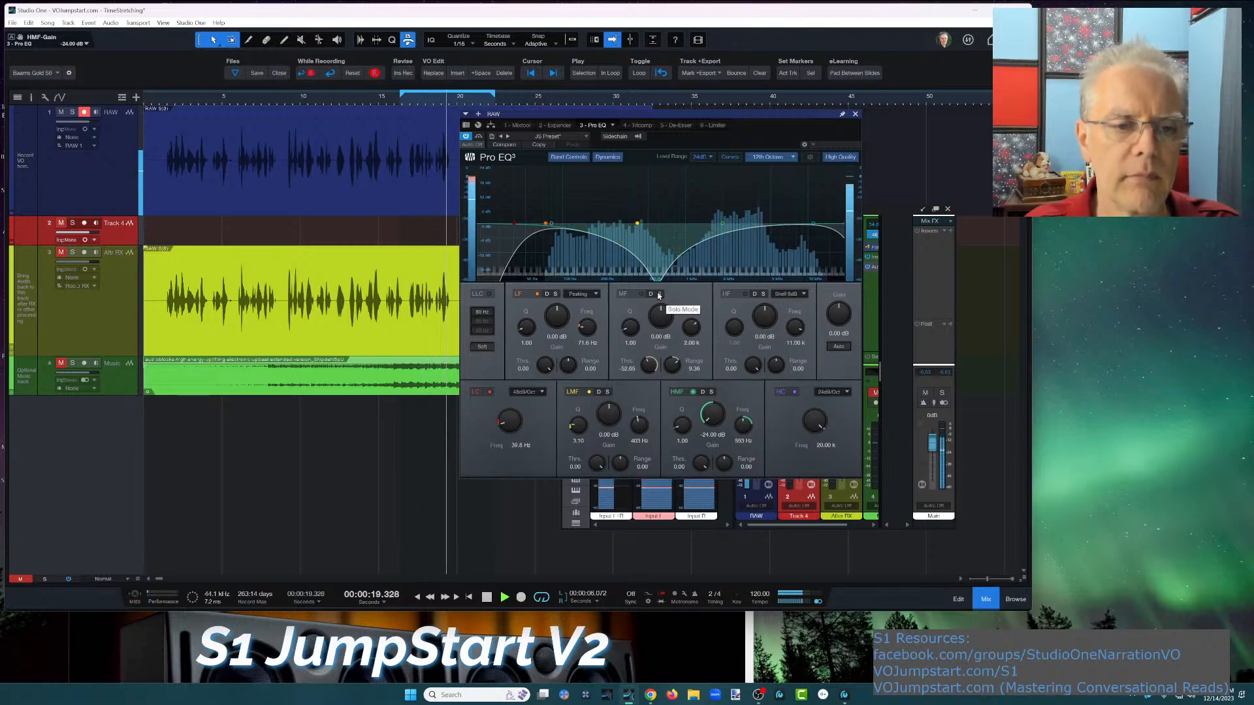
scroll(657, 286, down, 5)
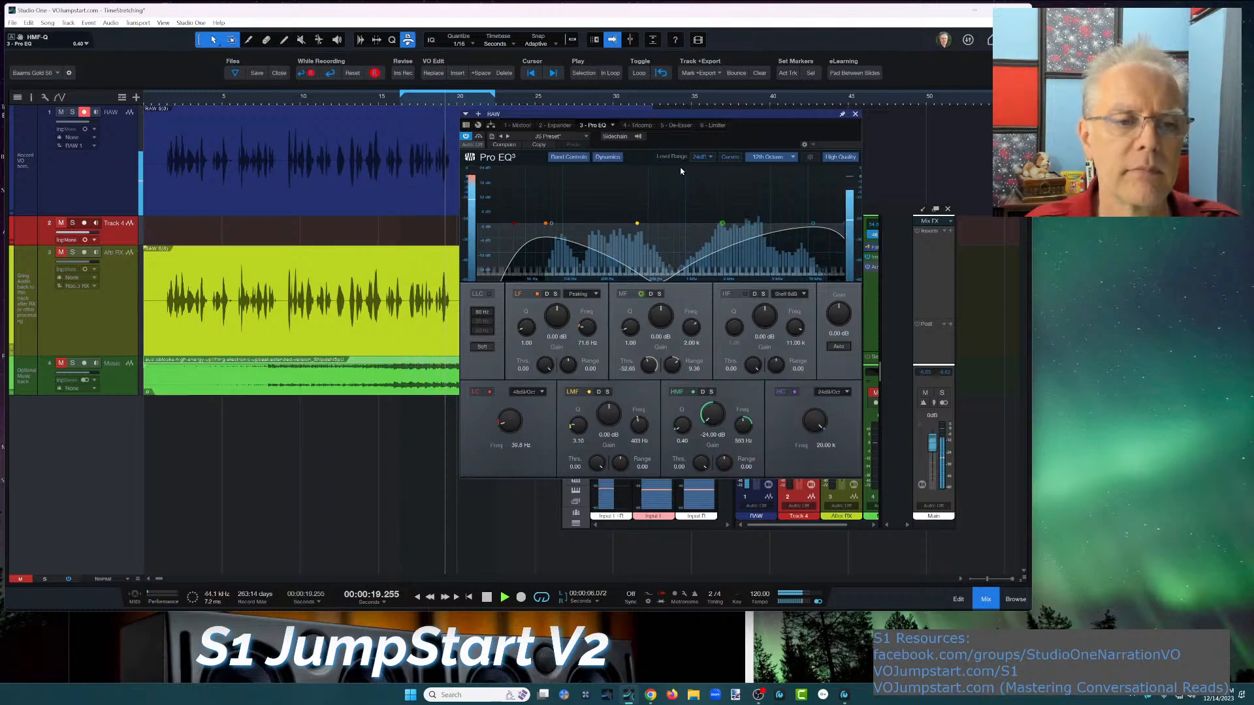
drag(658, 280, 750, 265)
scroll(681, 169, up, 10)
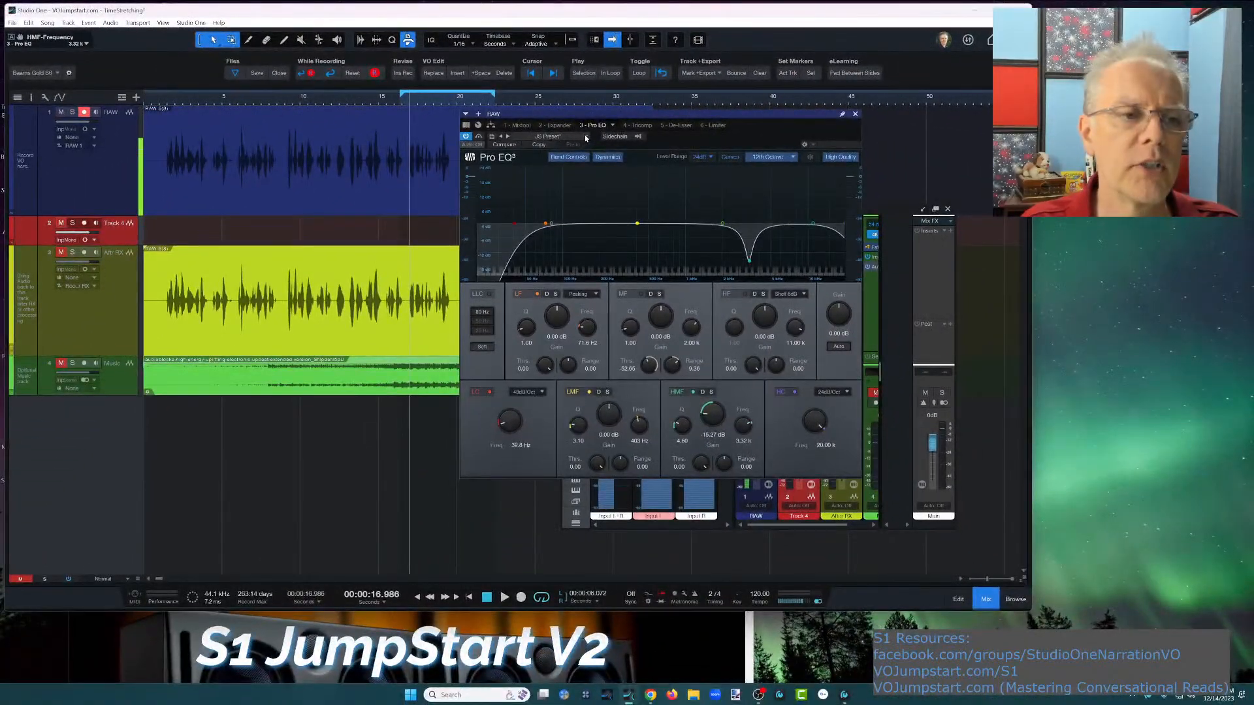
Store the modified Pro EQ settings as a new preset named JS Preset v2
click(492, 138)
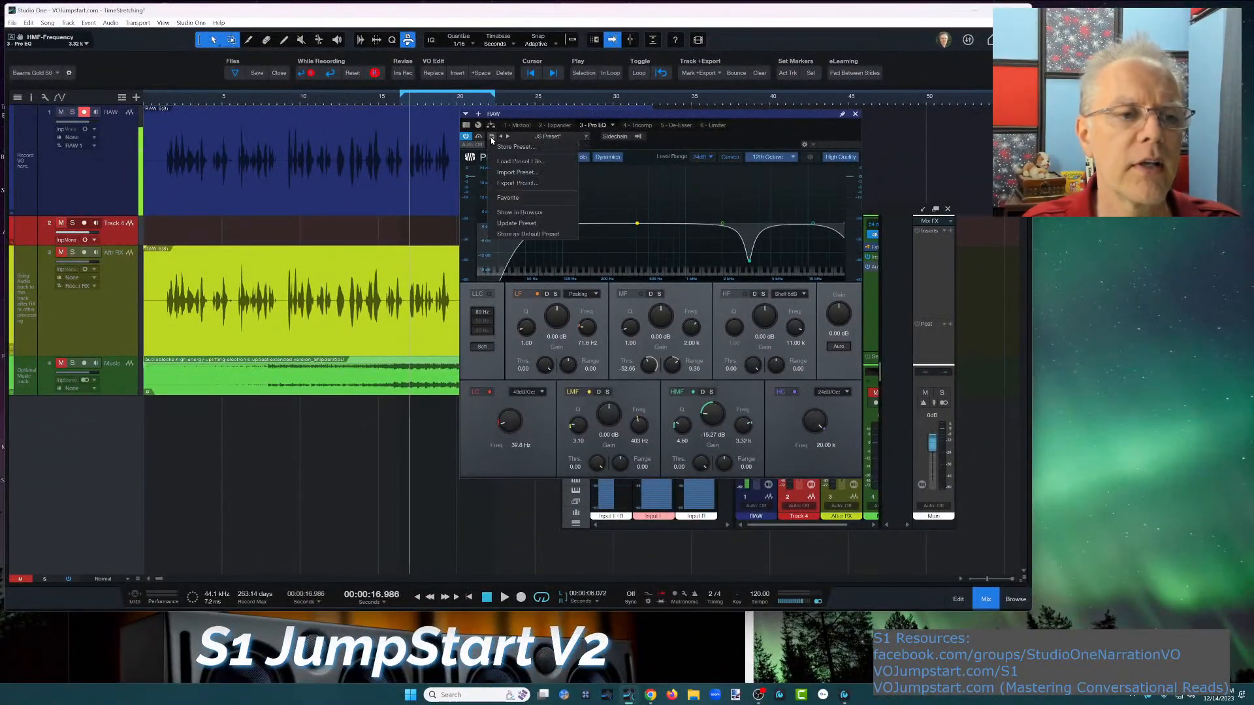
click(514, 147)
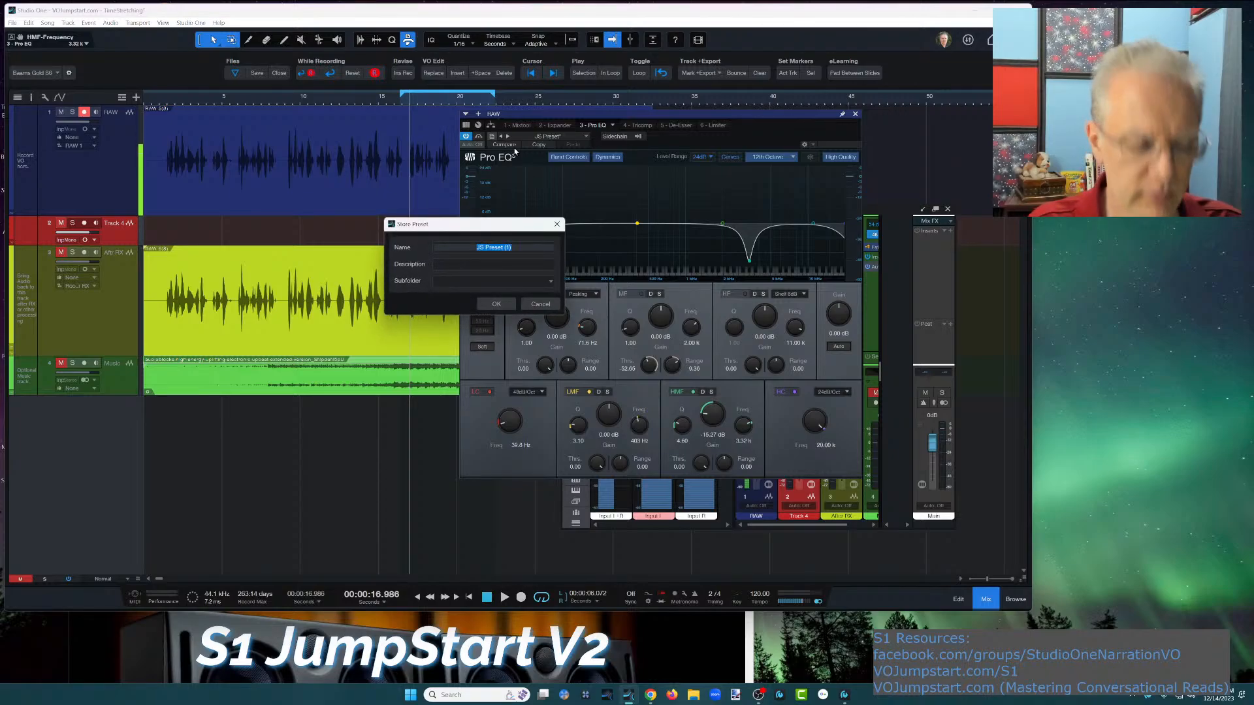
text(JS PRes)
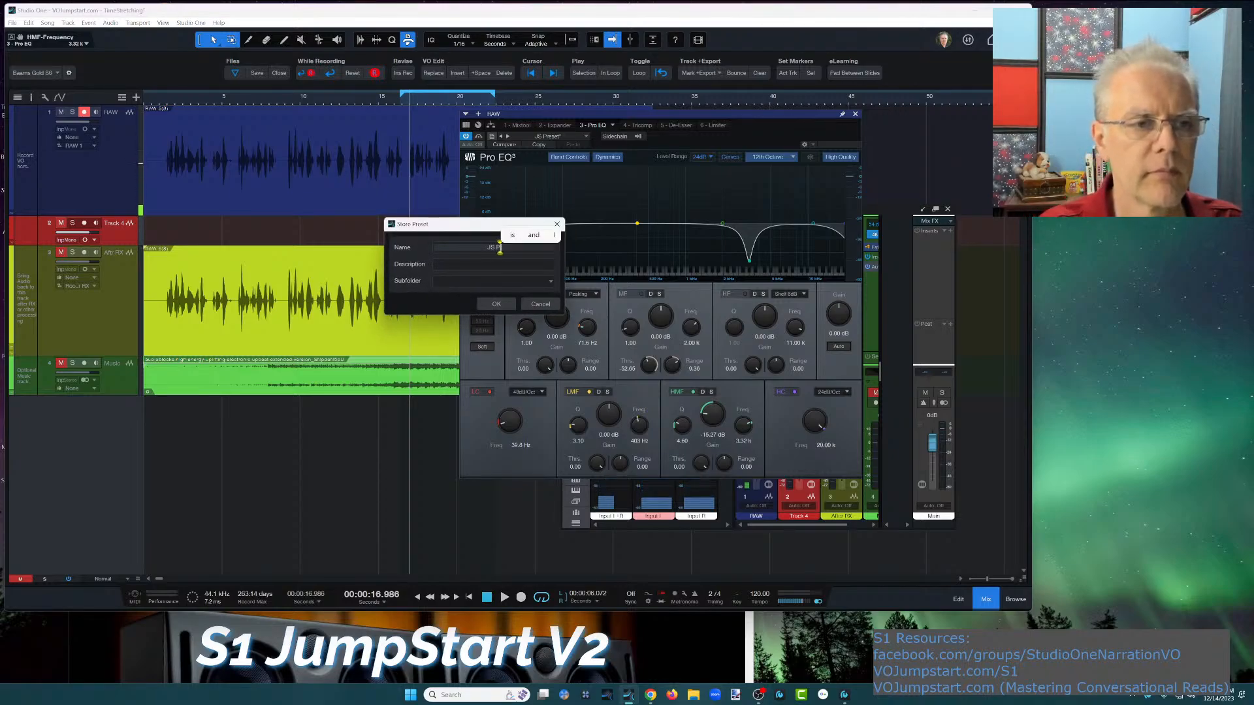
key(BackSpace)
key(BackSpace)
key(BackSpace)
text(res)
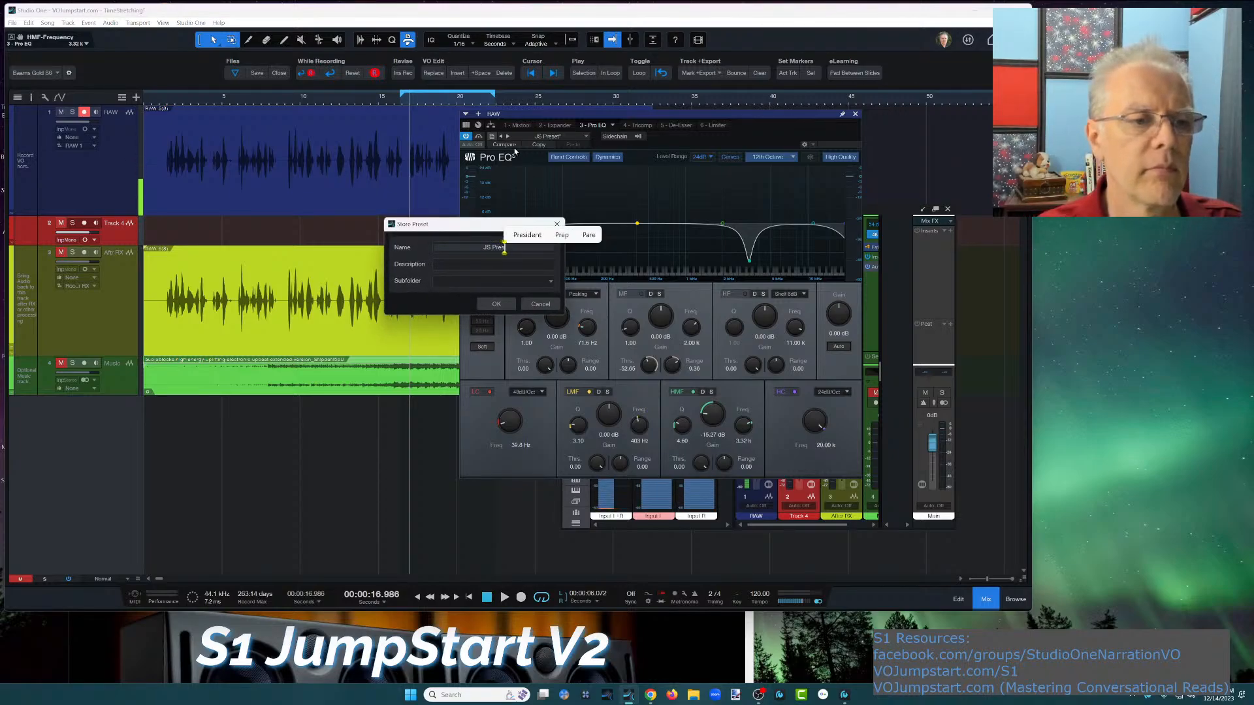
text(et v2)
key(Return)
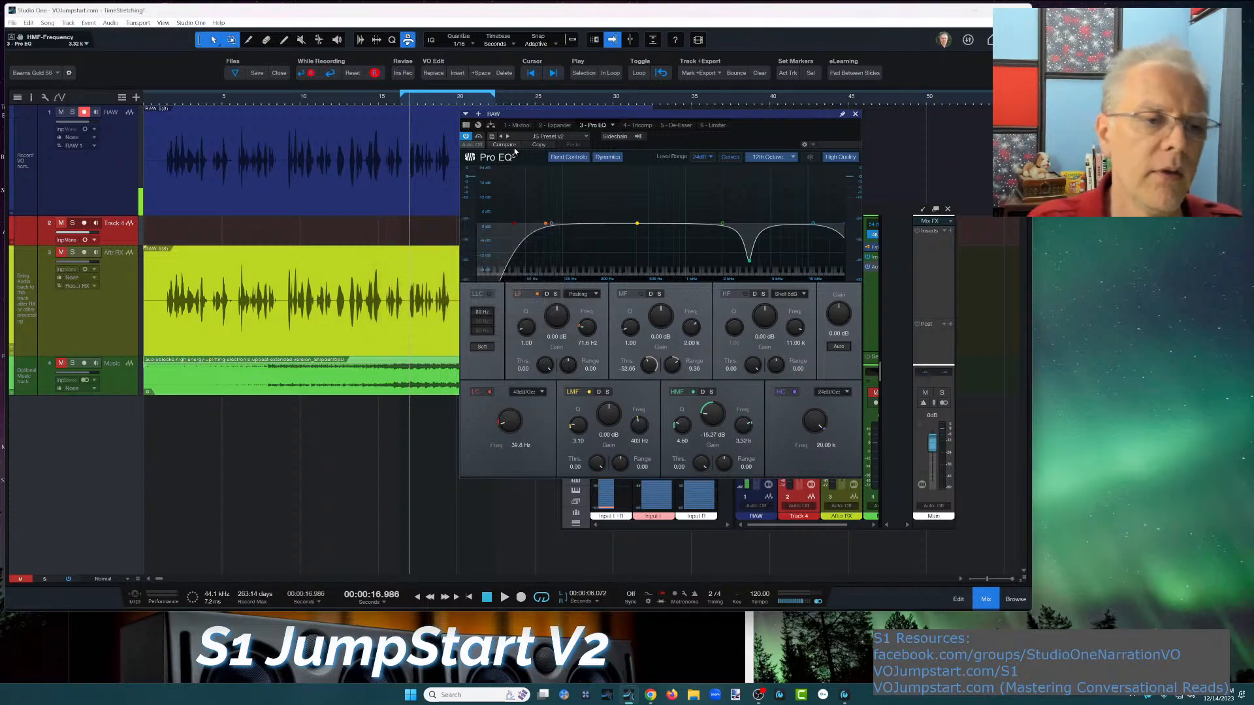
Audition JS Preset and JS Preset v2 alternately on the looped narration, ending on JS Preset v2 with playback stopped
click(585, 138)
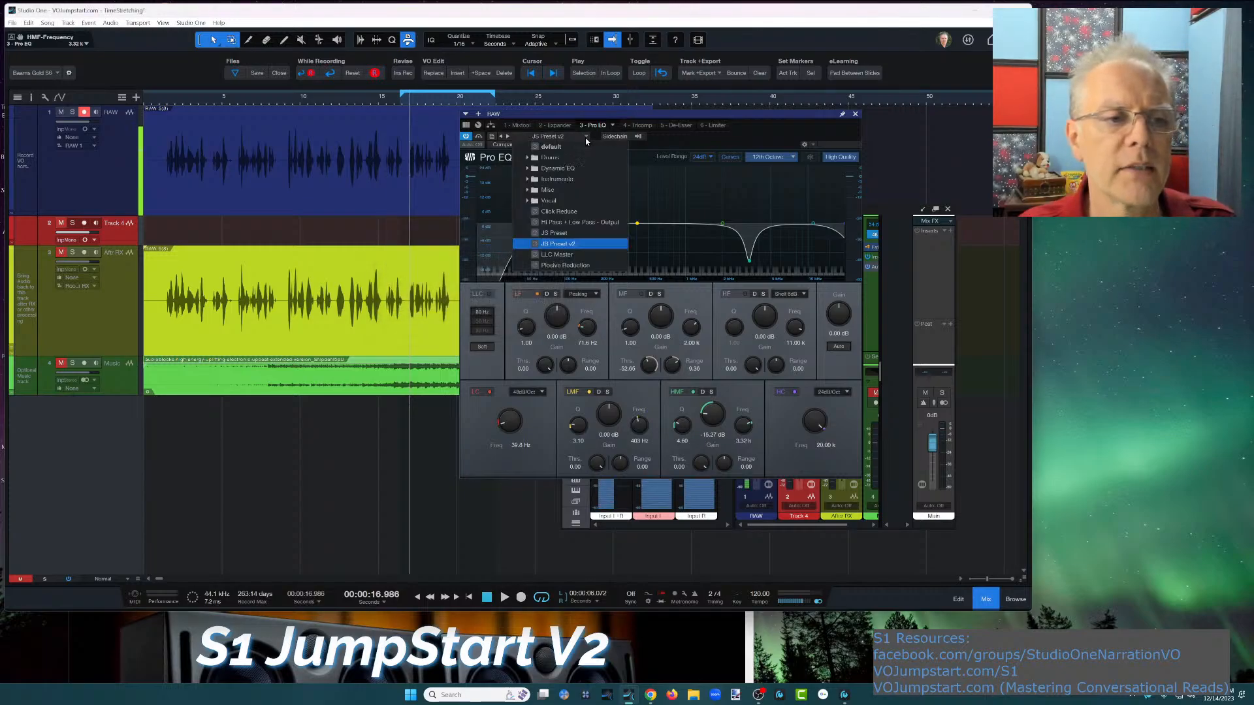
click(565, 234)
click(401, 227)
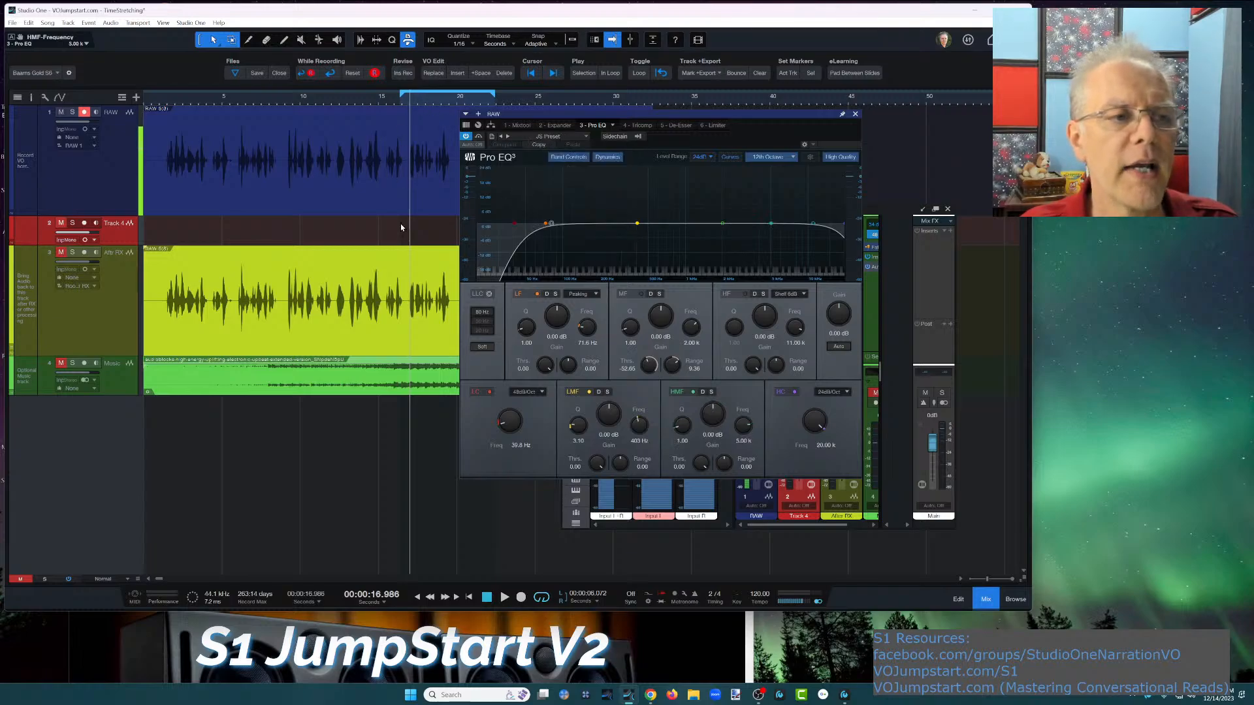
key(space)
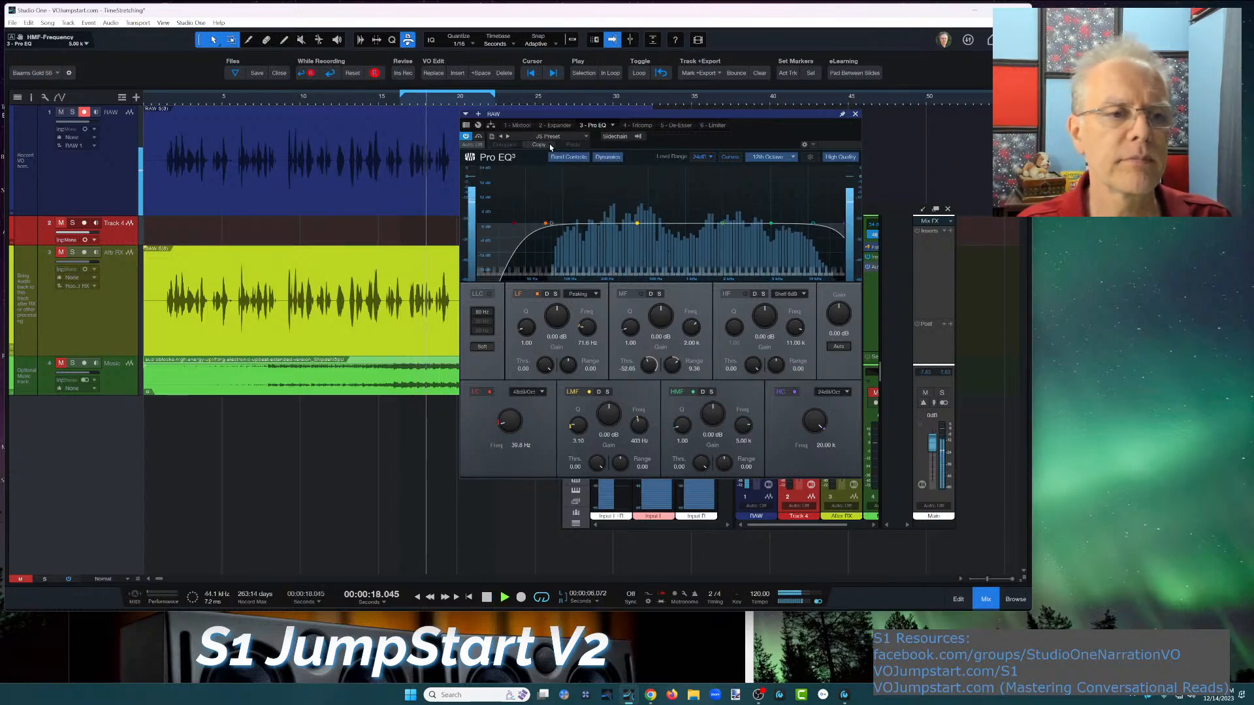
click(579, 137)
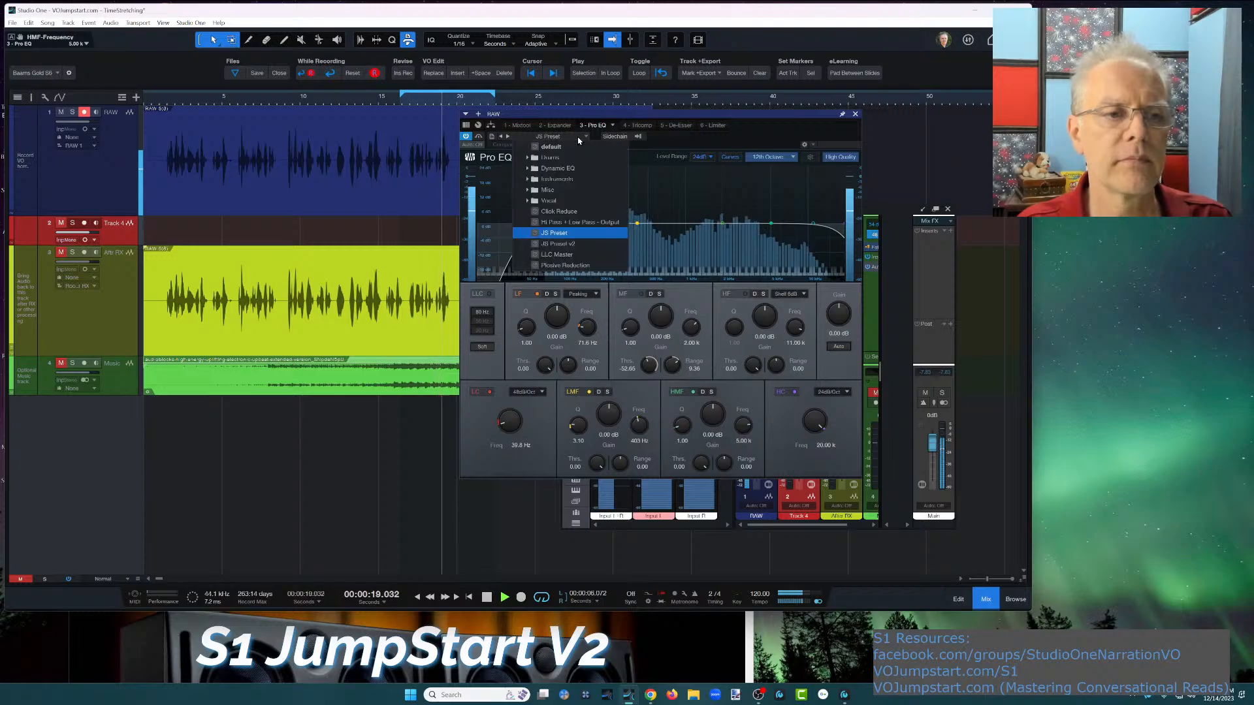
click(559, 245)
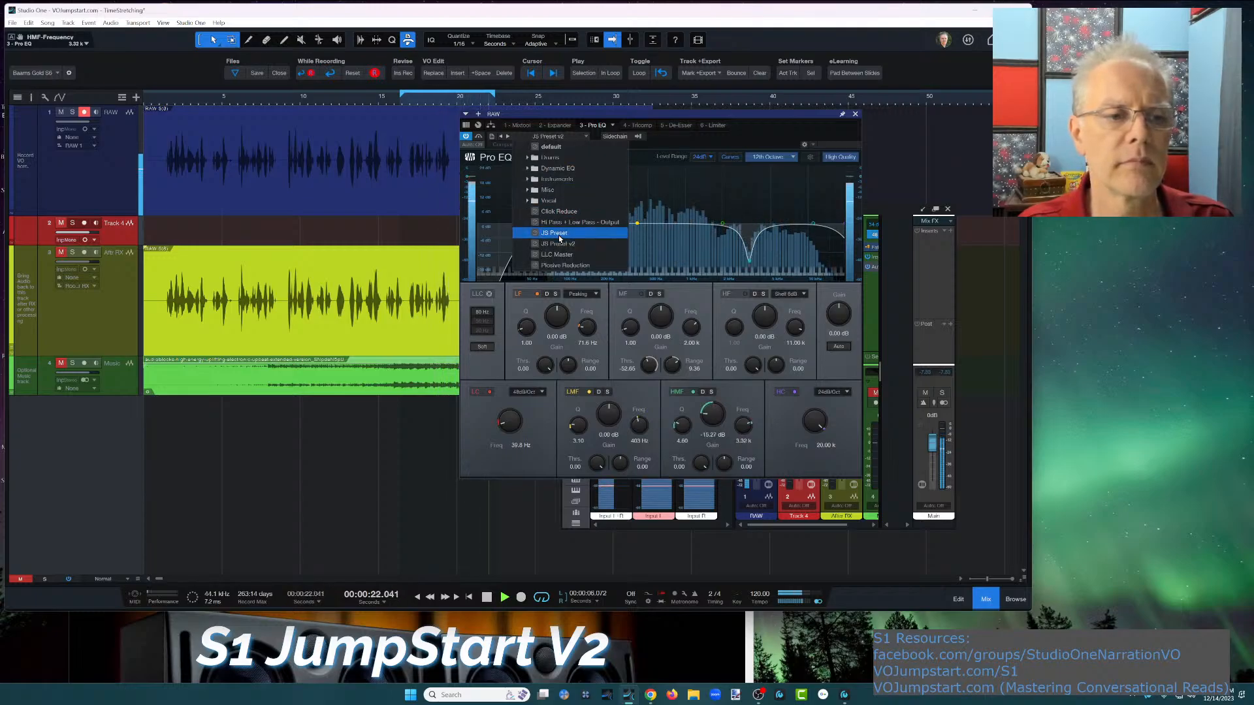
click(559, 235)
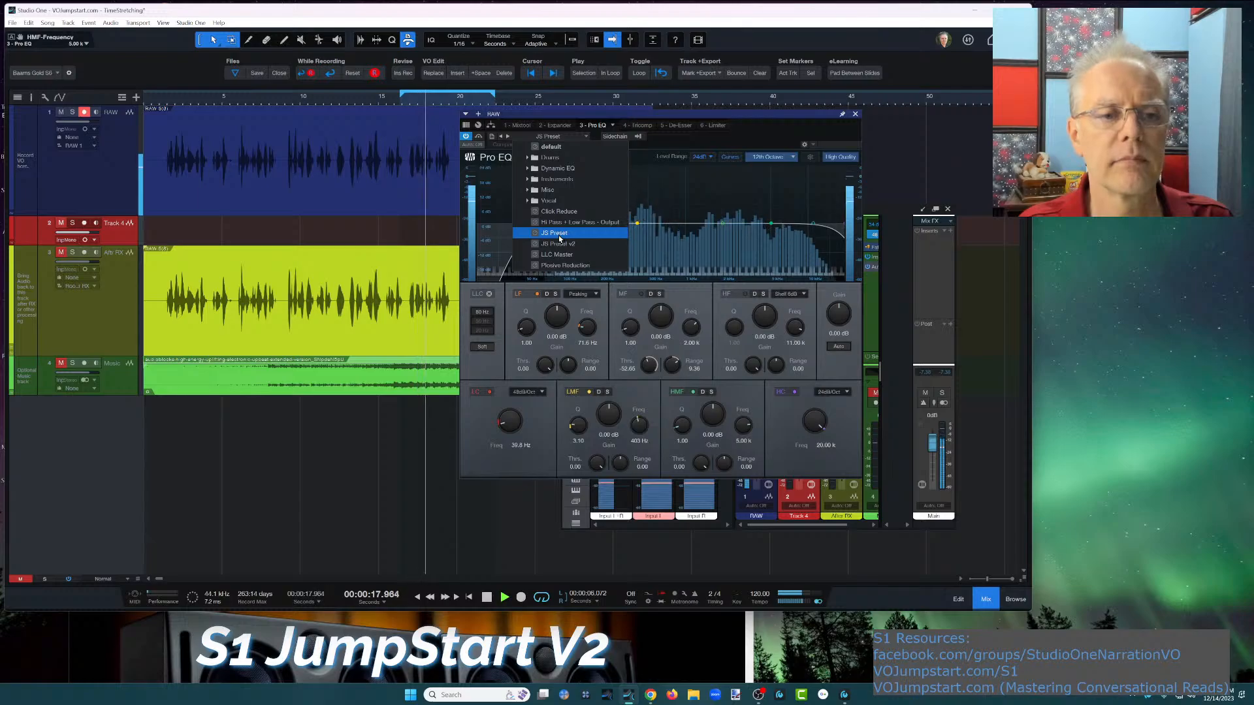
click(555, 245)
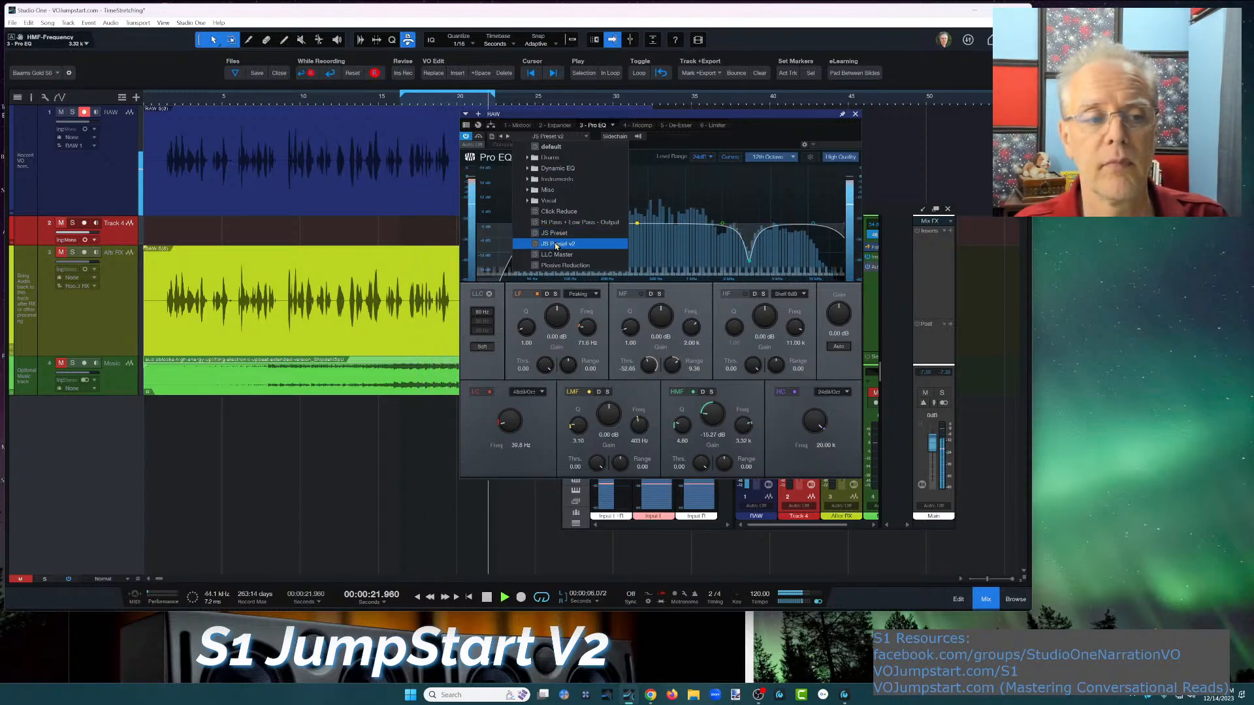
key(Escape)
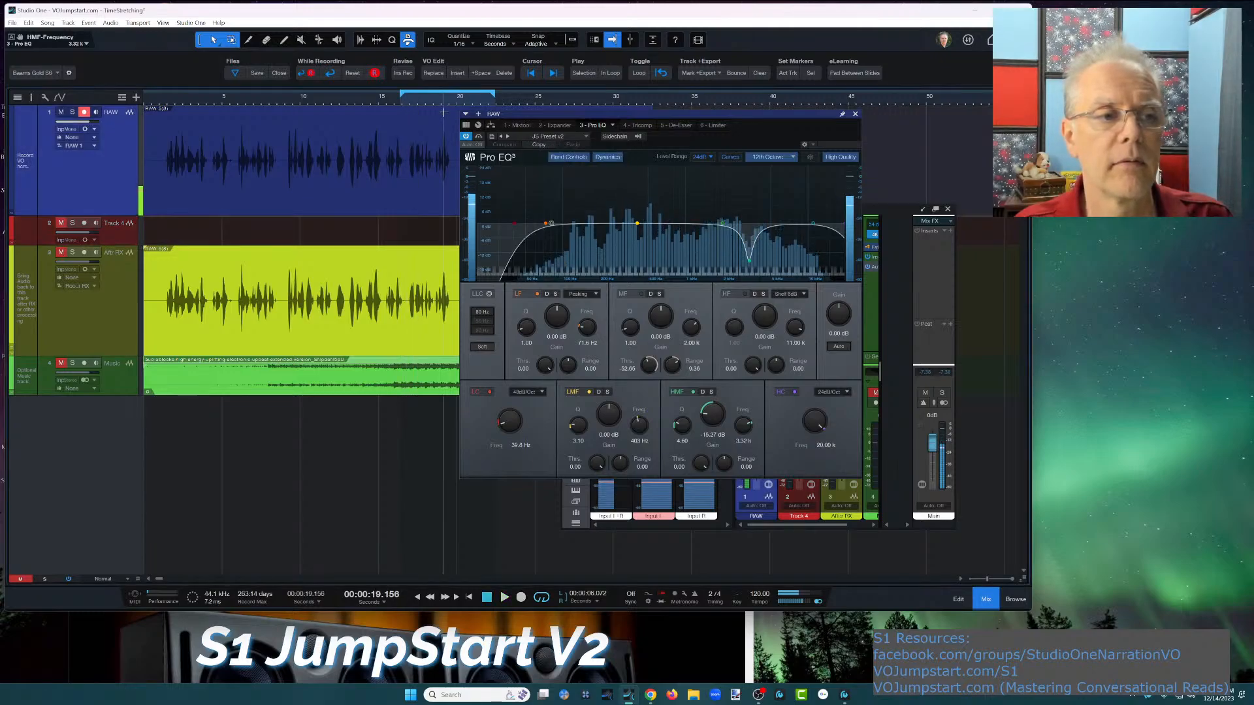
Look through the stored Pro EQ presets around JS Preset and JS Preset v2, keep JS Preset v2 loaded, and close the Pro EQ window
click(579, 136)
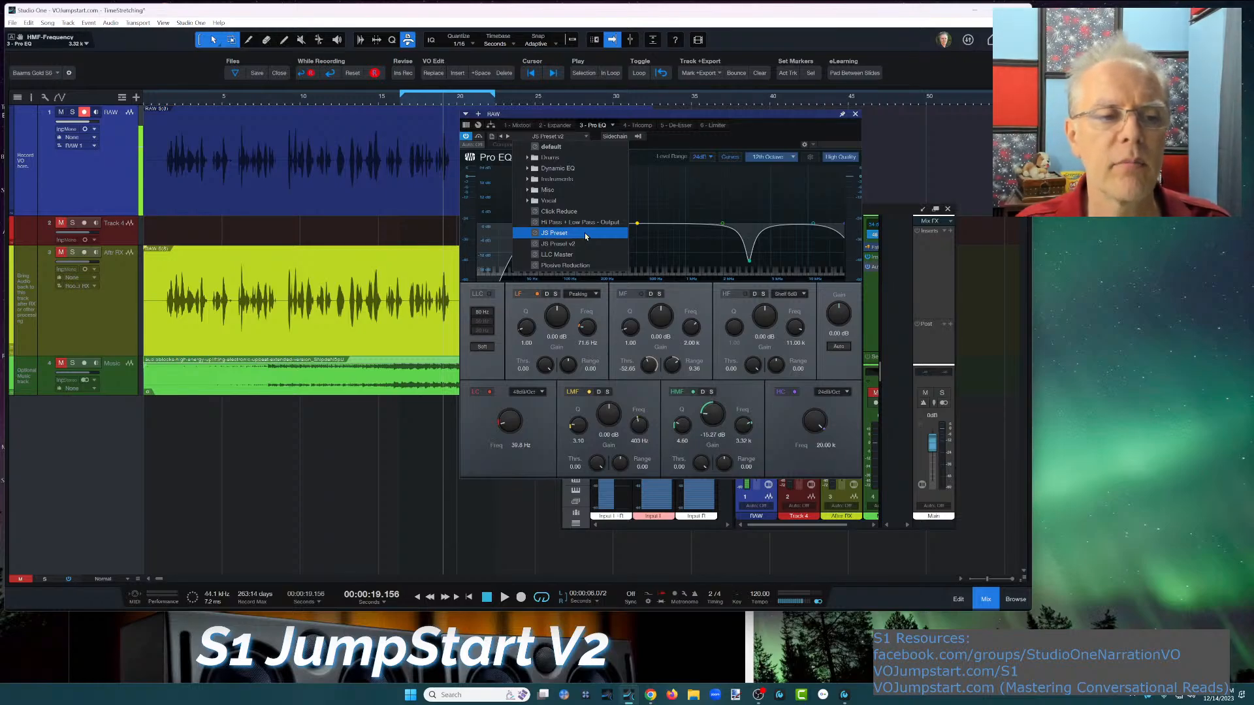
key(Down)
key(Up)
key(Up)
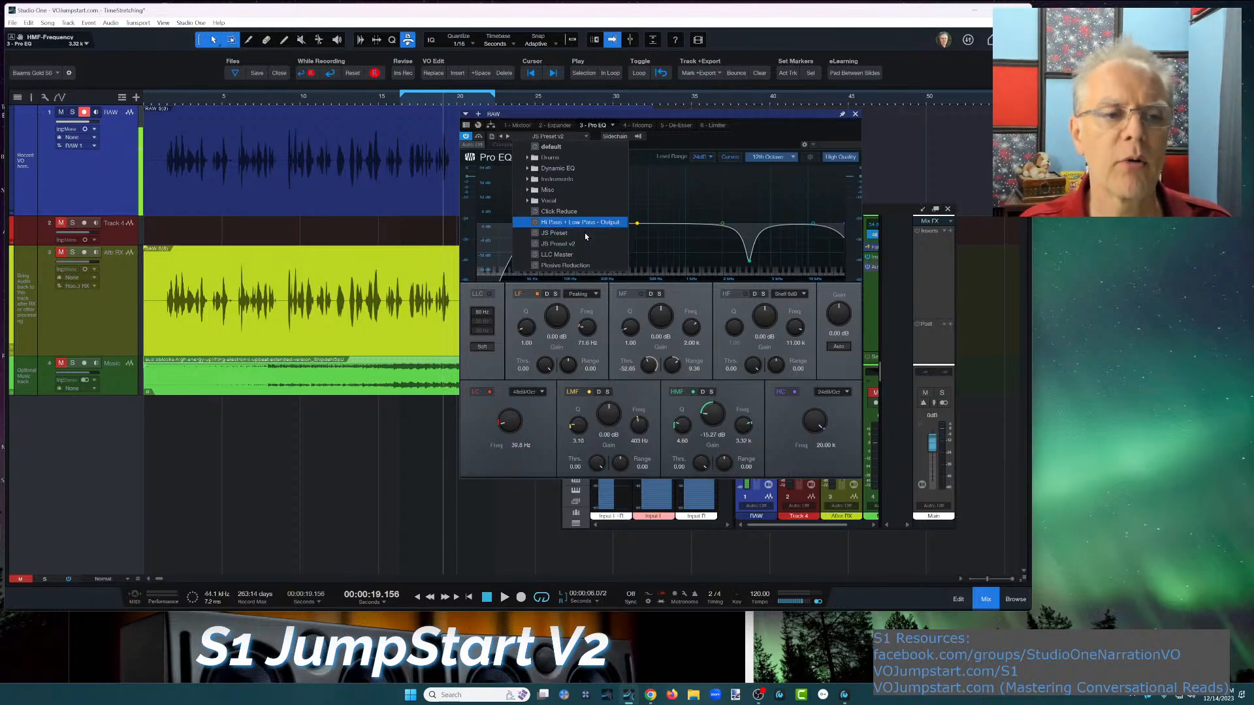
key(Down)
key(Up)
key(Down)
key(Down)
key(Up)
key(Up)
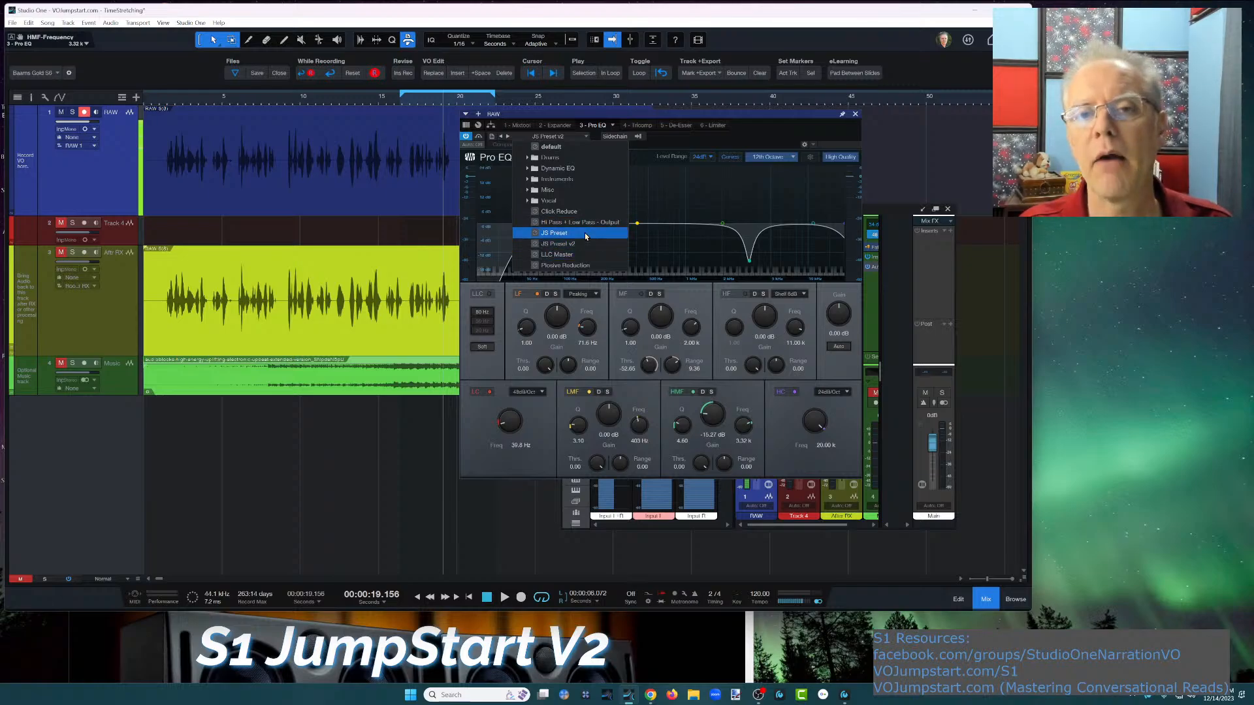
key(Down)
key(Down)
key(Up)
key(Up)
key(Down)
key(Down)
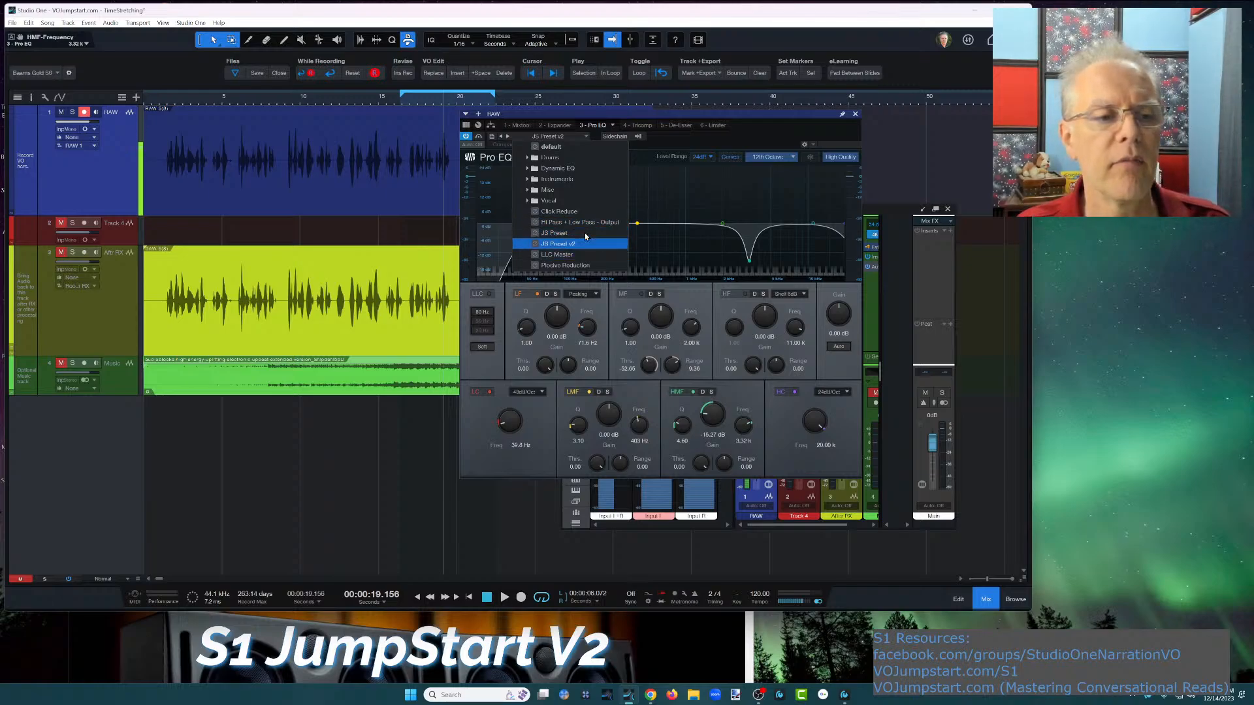
key(Down)
key(Up)
key(Up)
key(Up)
key(Up)
key(Up)
key(Down)
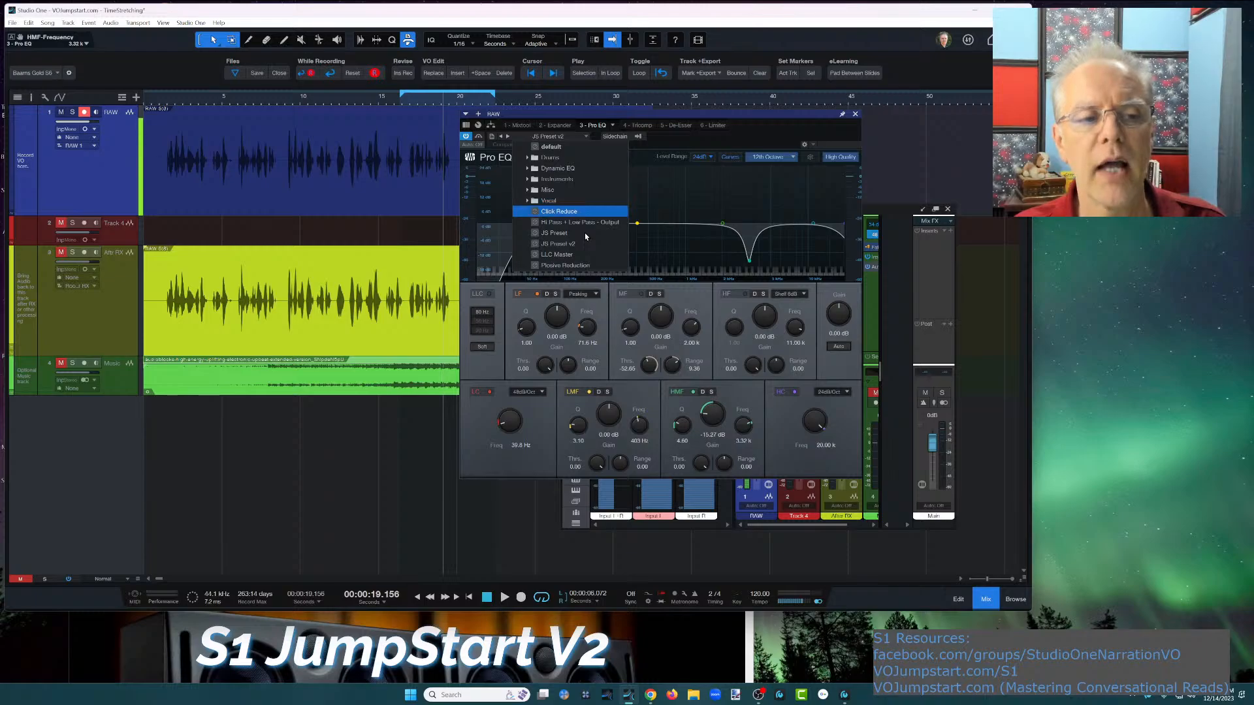
key(Down)
key(Down)
key(Down)
key(Down)
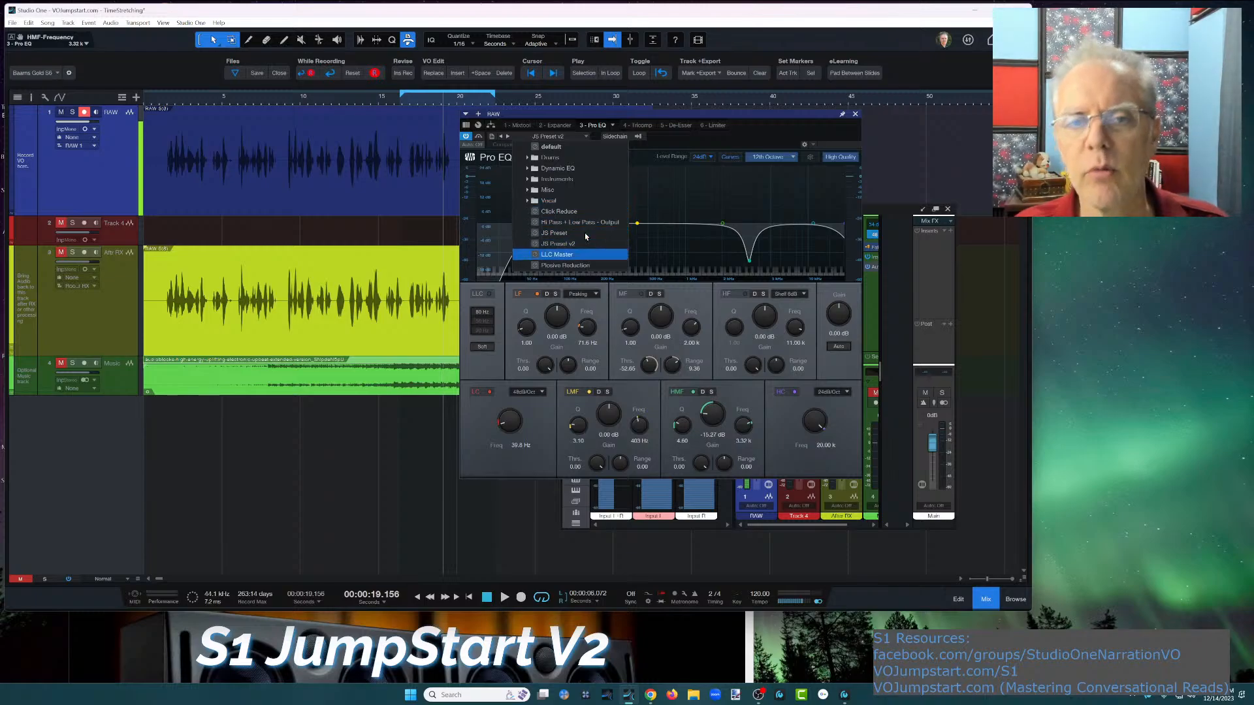
key(Up)
key(Up)
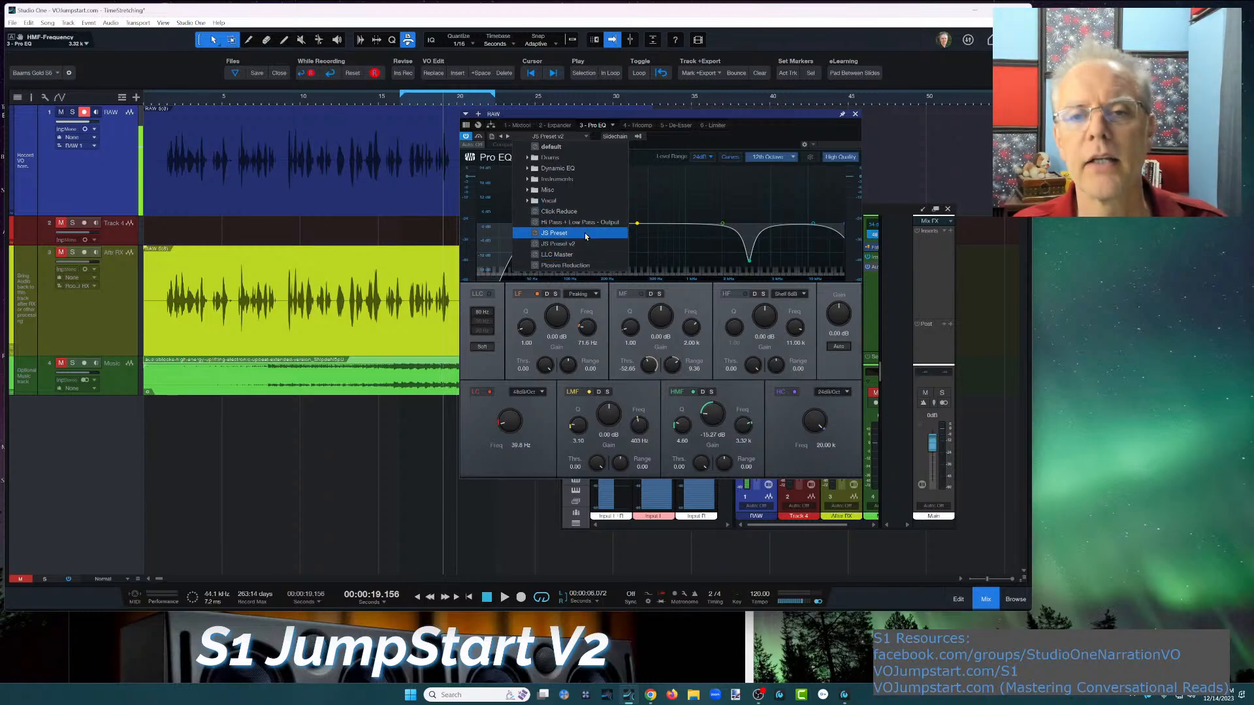
key(Down)
key(Up)
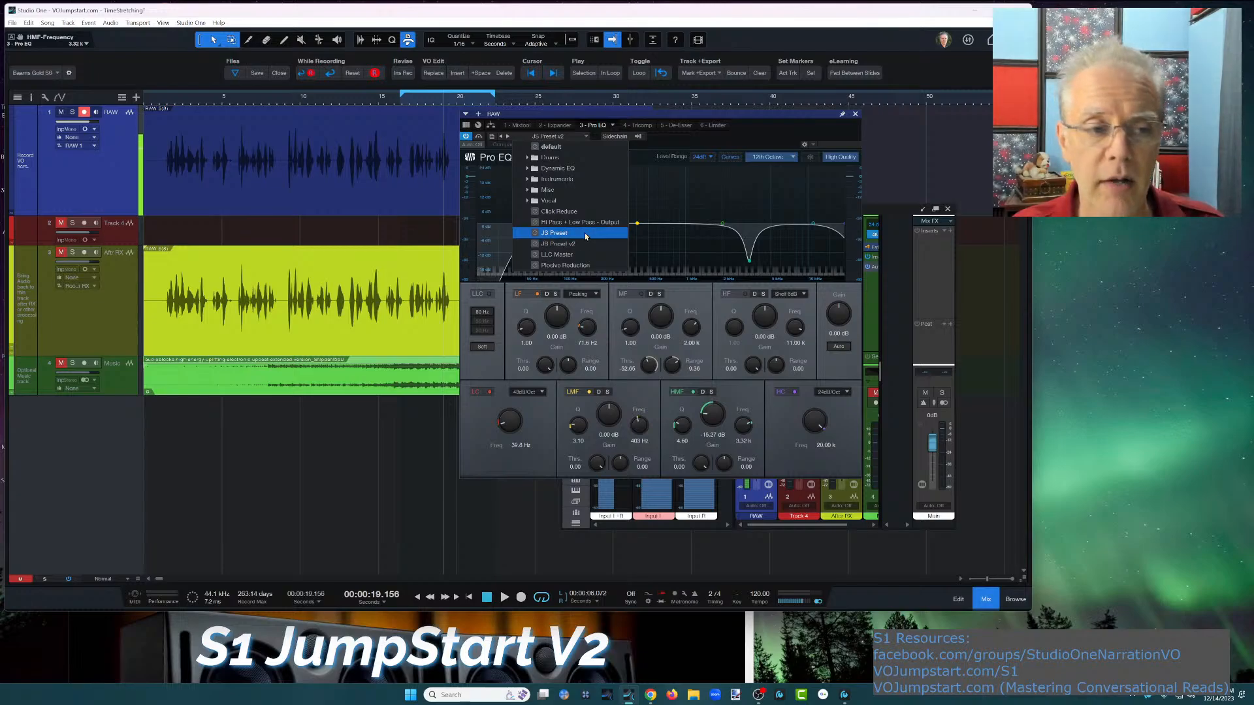
key(Up)
key(Down)
key(Down)
key(Up)
key(Down)
key(Up)
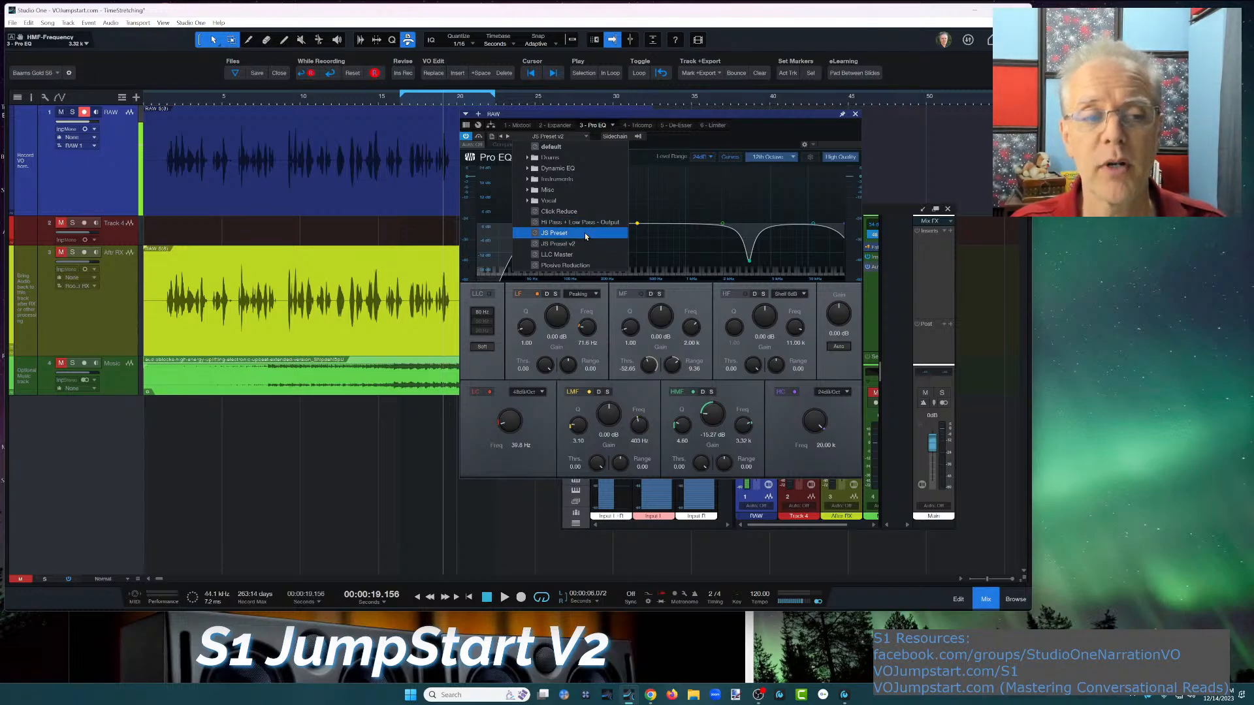
key(Down)
key(Up)
key(Down)
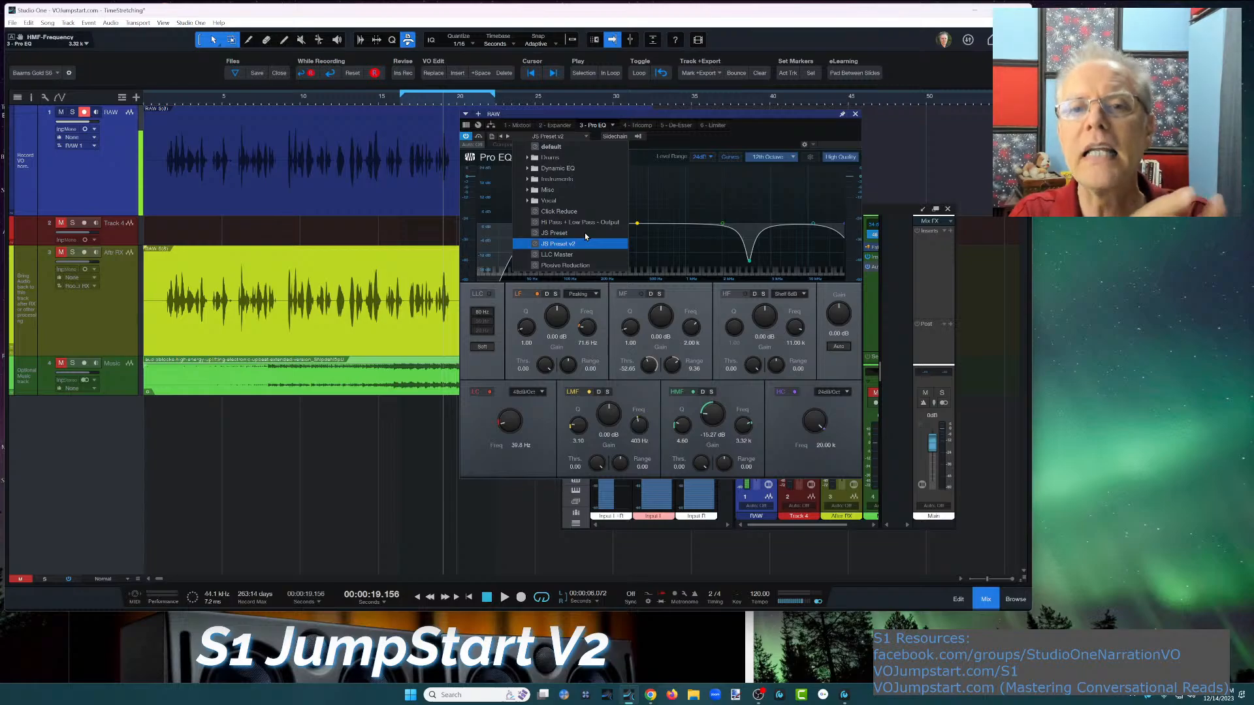
click(686, 135)
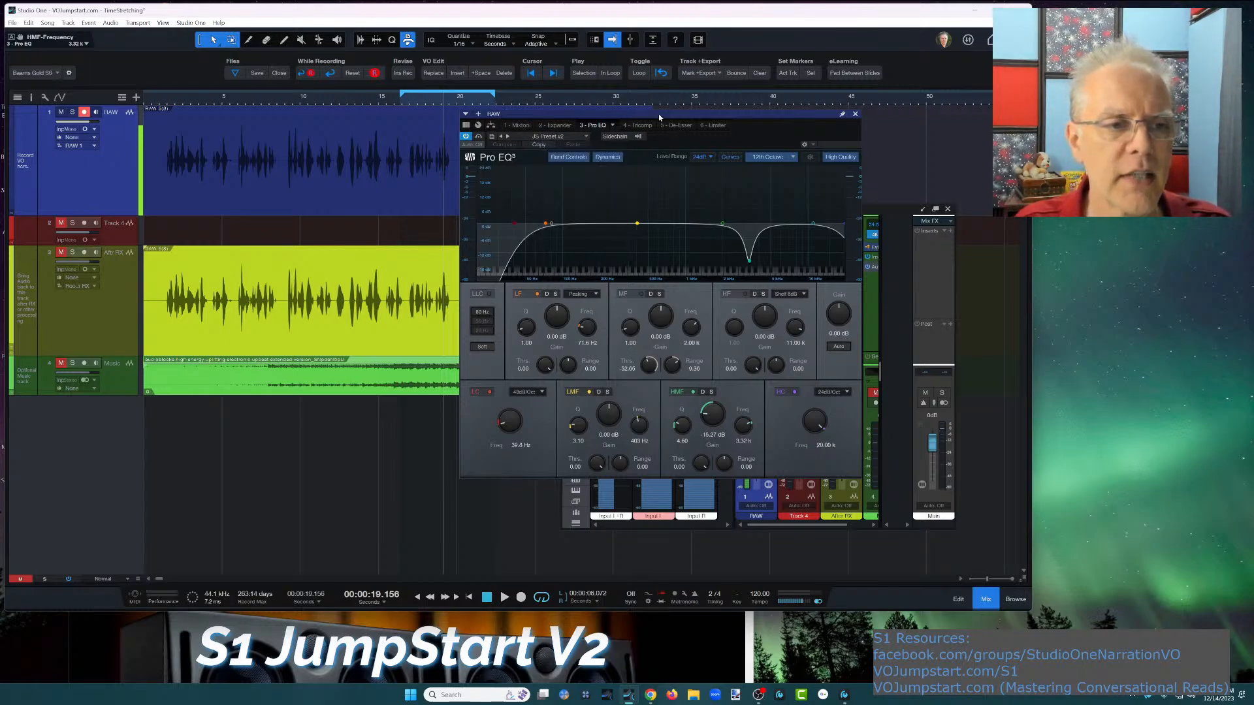
click(856, 115)
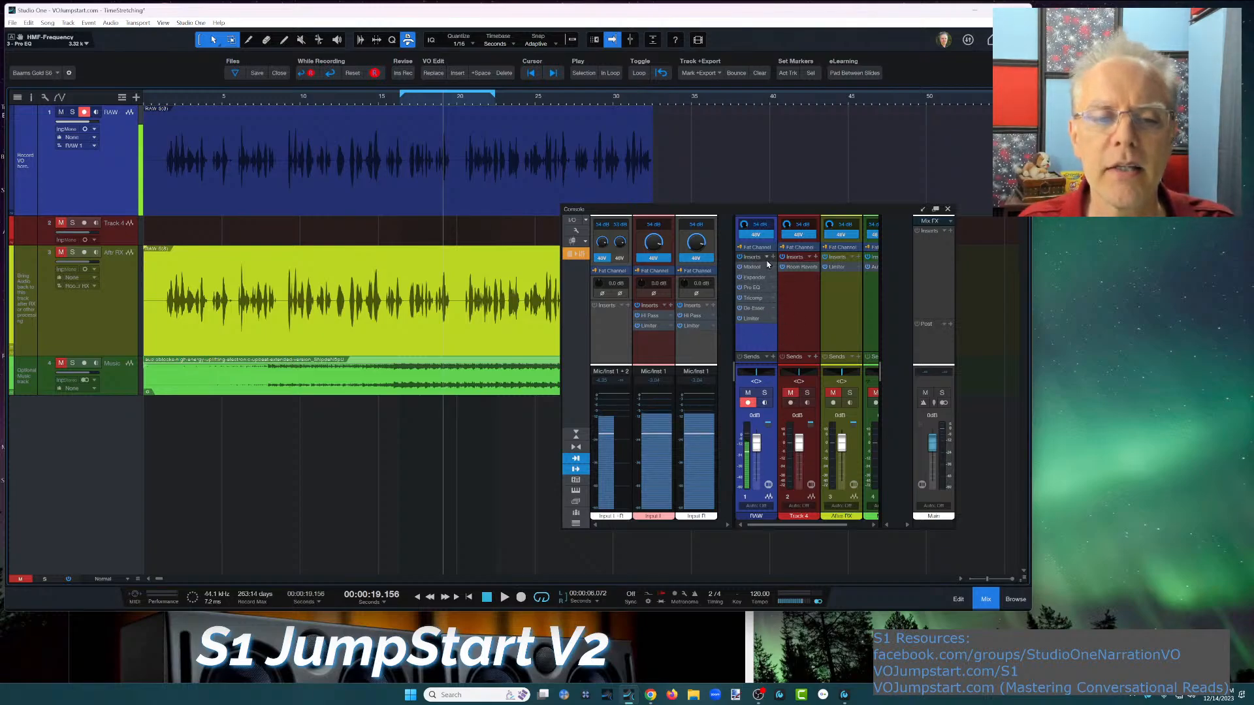
Store RAW's insert effects as an FX chain named Demo Chain with the description Dec 2023, keeping the preset subfolder
click(768, 258)
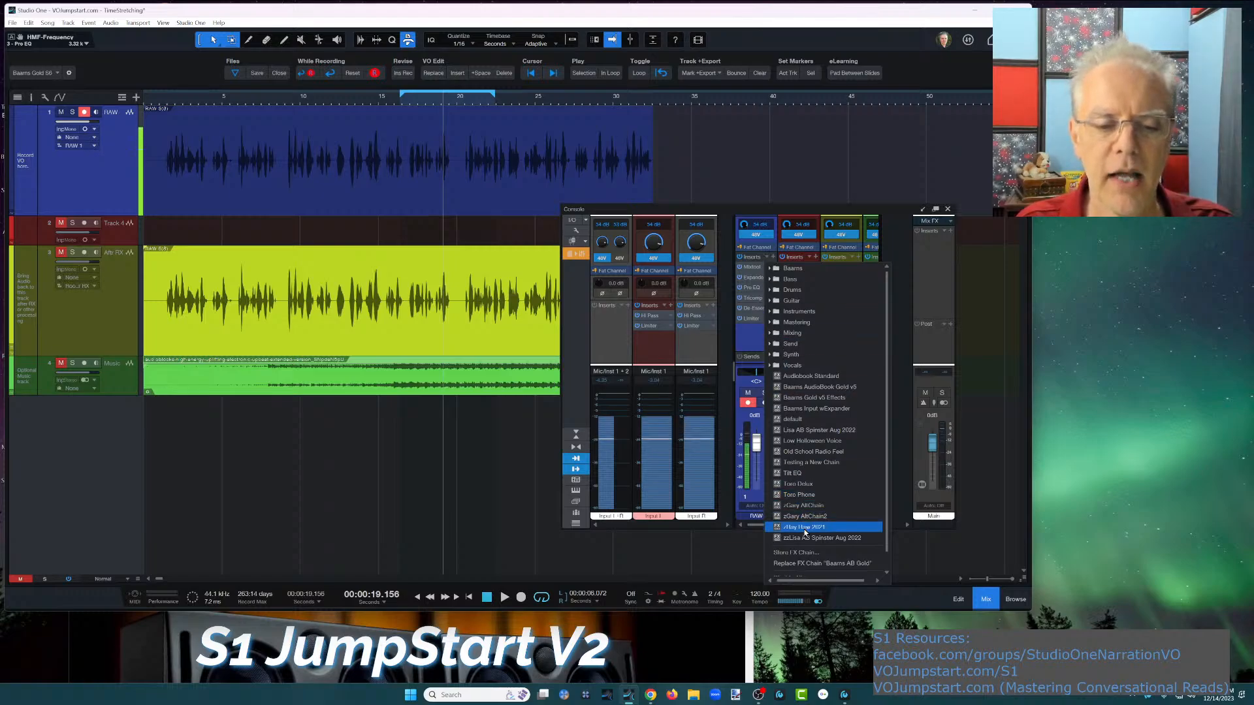
click(810, 552)
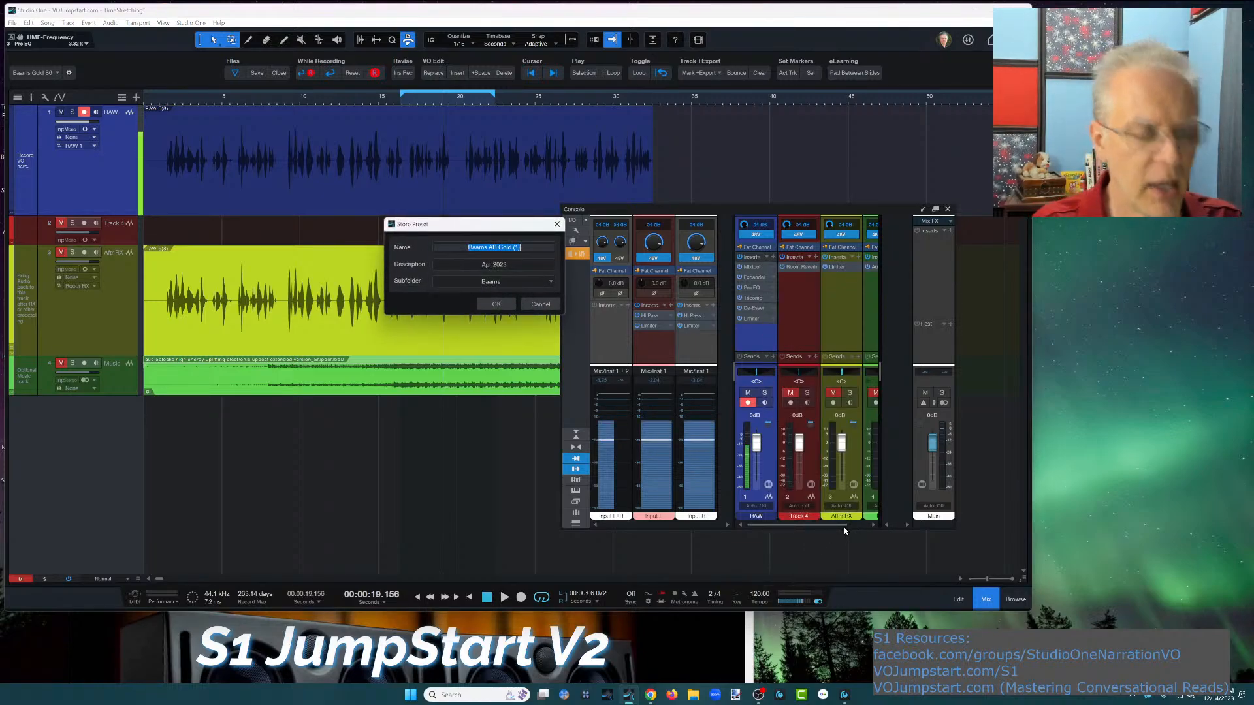
text(Demo Ch)
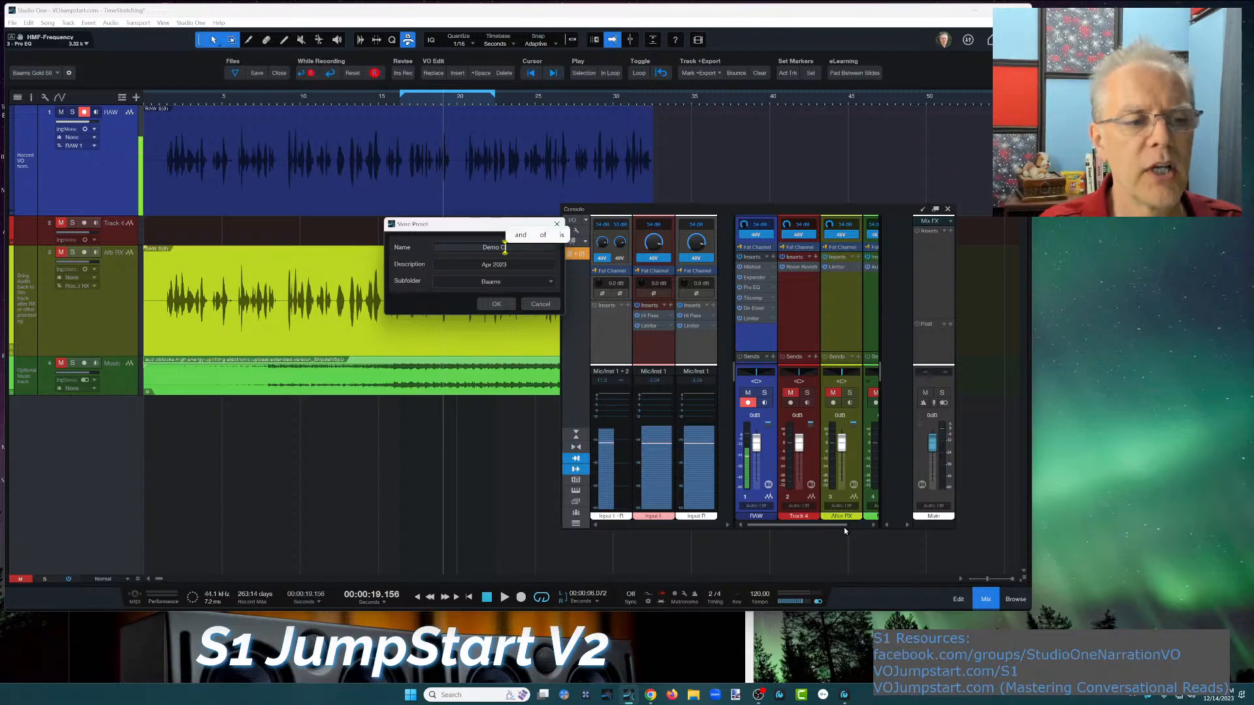
text(ain)
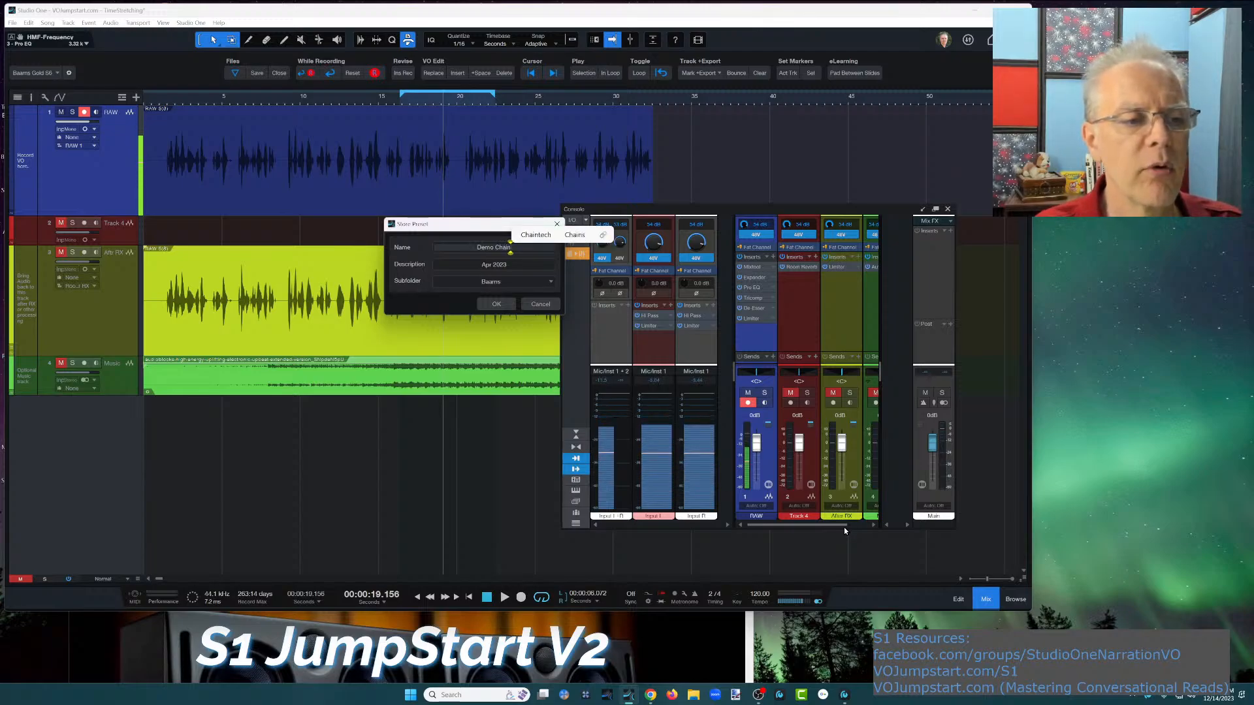
key(Tab)
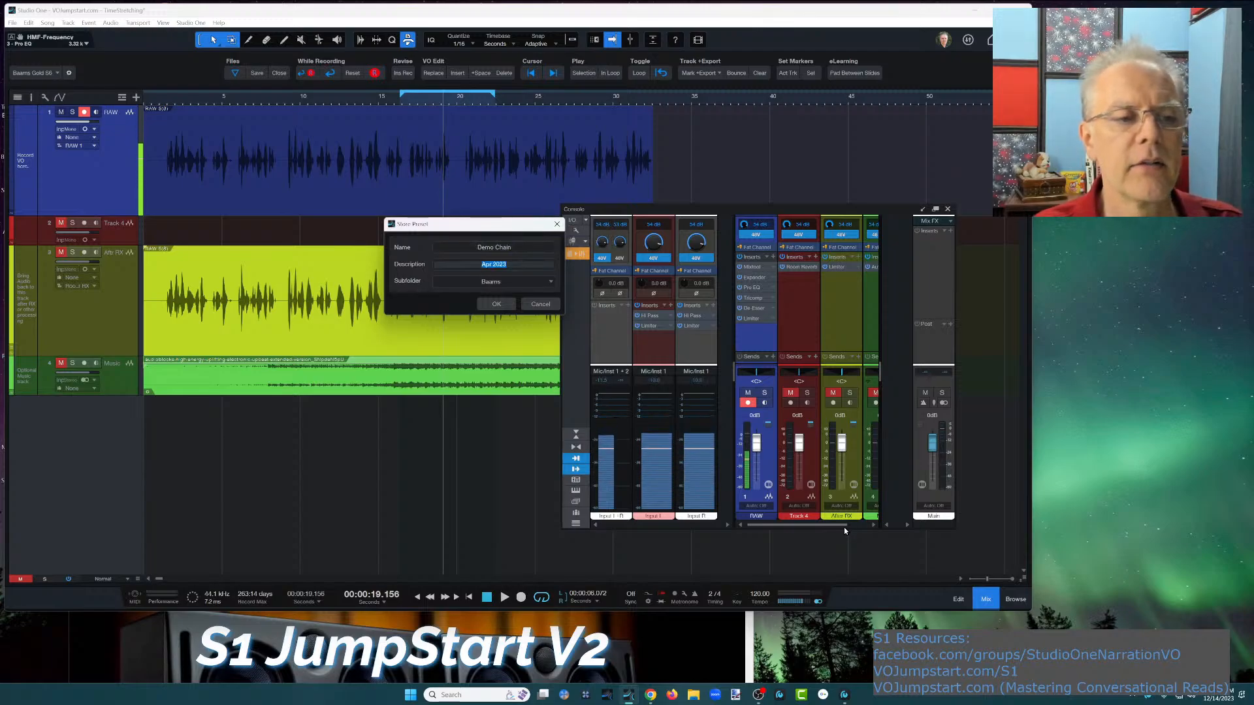
text(Dec 2023)
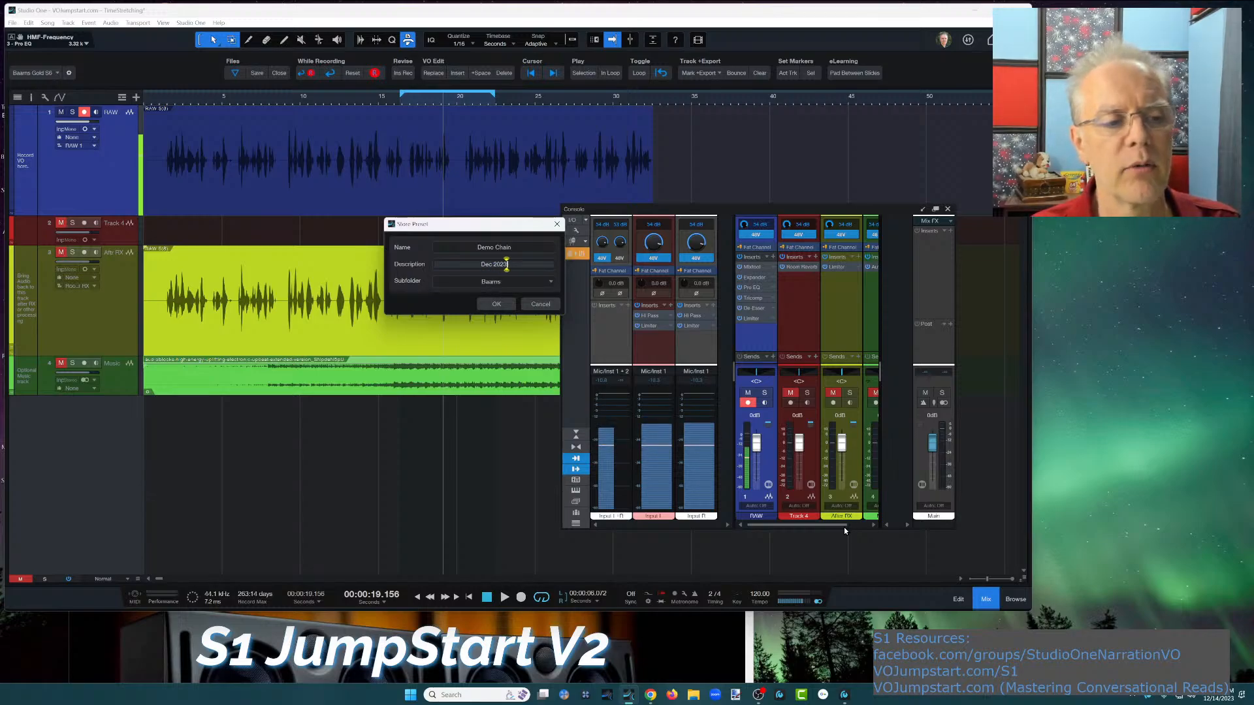
click(549, 281)
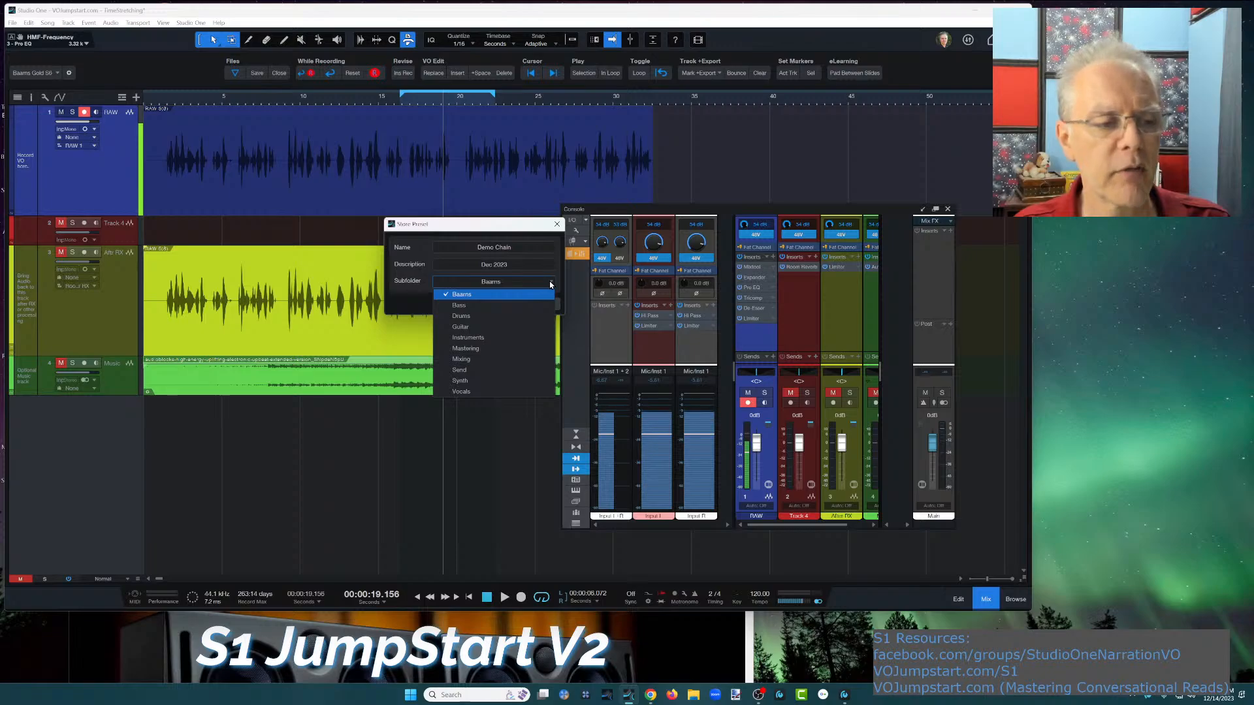
click(549, 285)
click(508, 280)
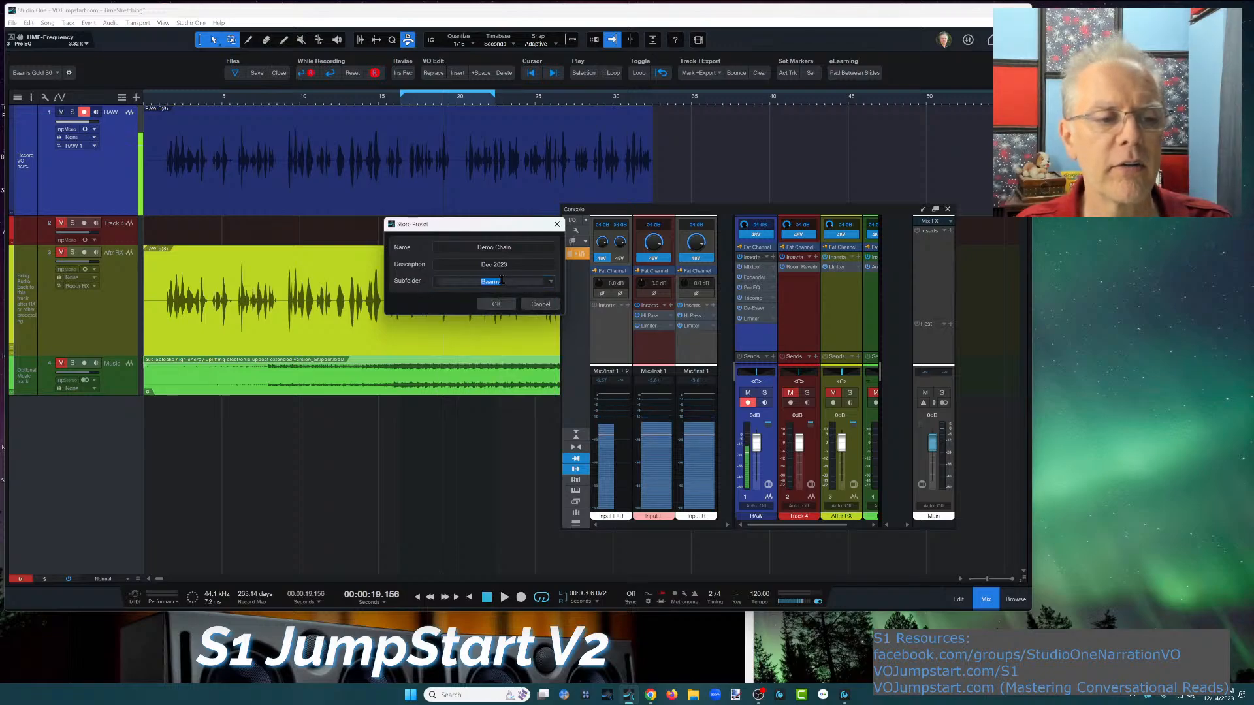
click(552, 282)
click(553, 282)
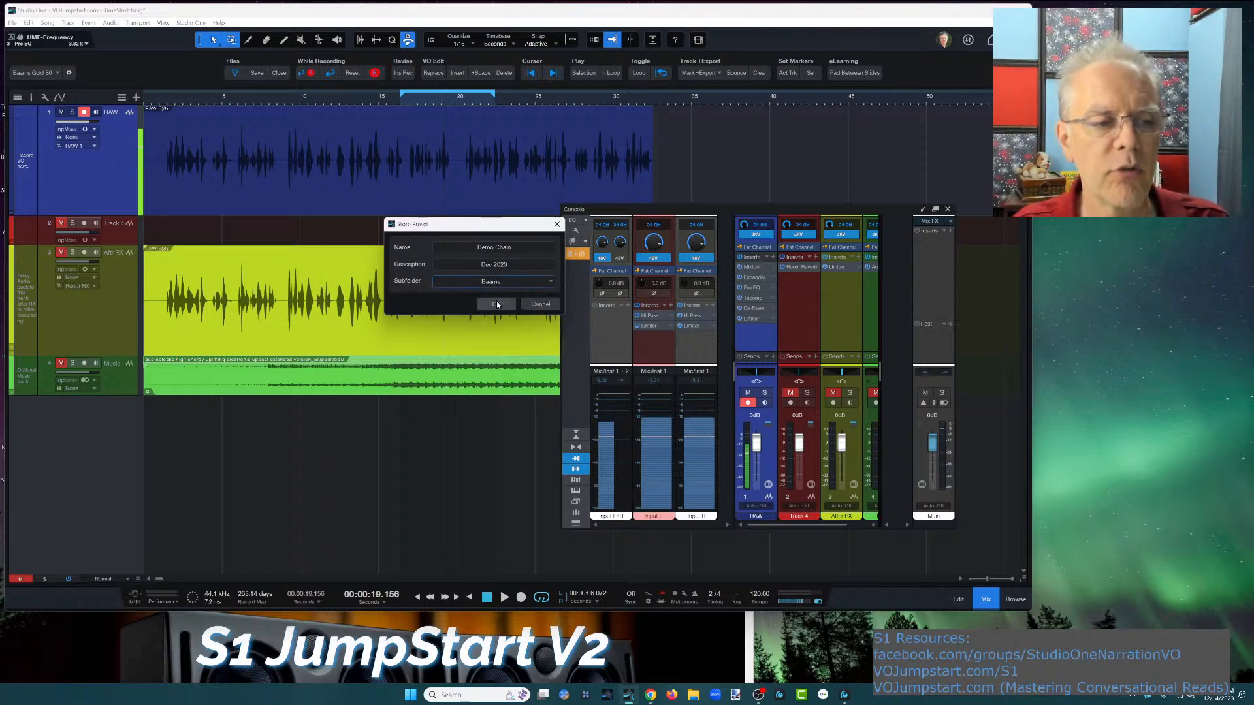
click(497, 305)
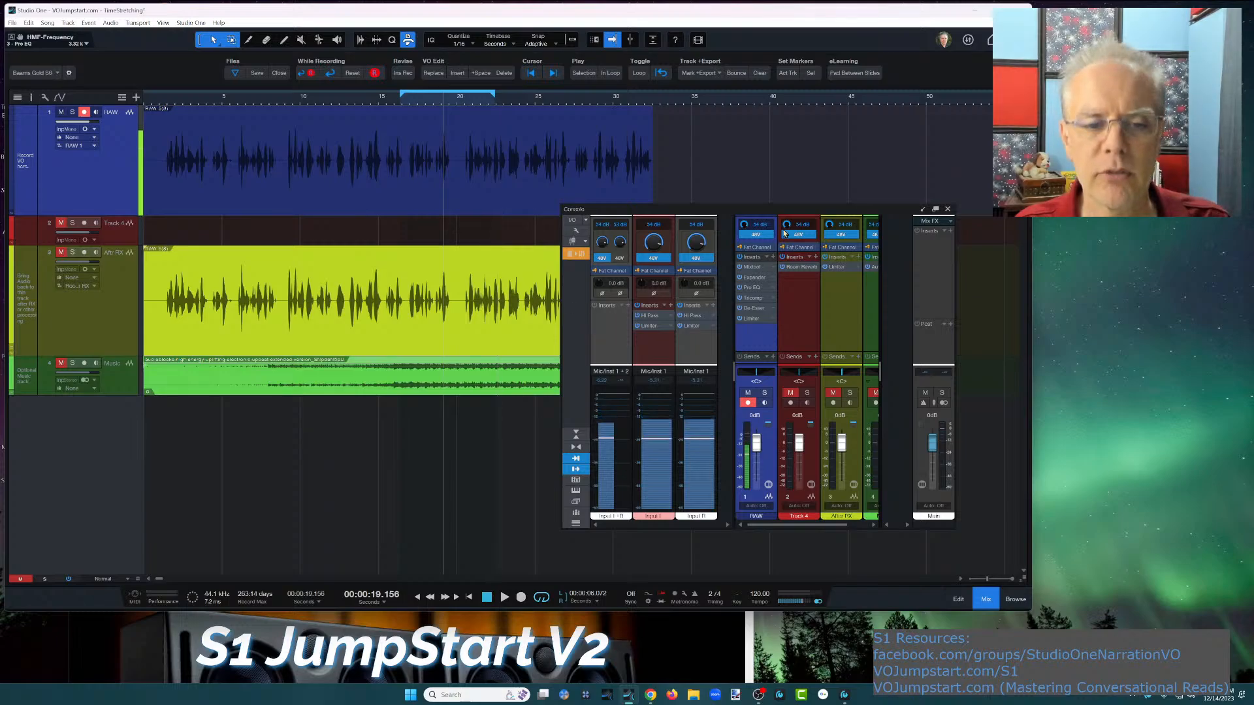
Reshape the HMF band in RAW's Pro EQ into a boost of about 17.26 dB near 2.94 kHz and close the editor
click(751, 288)
drag(749, 259, 743, 184)
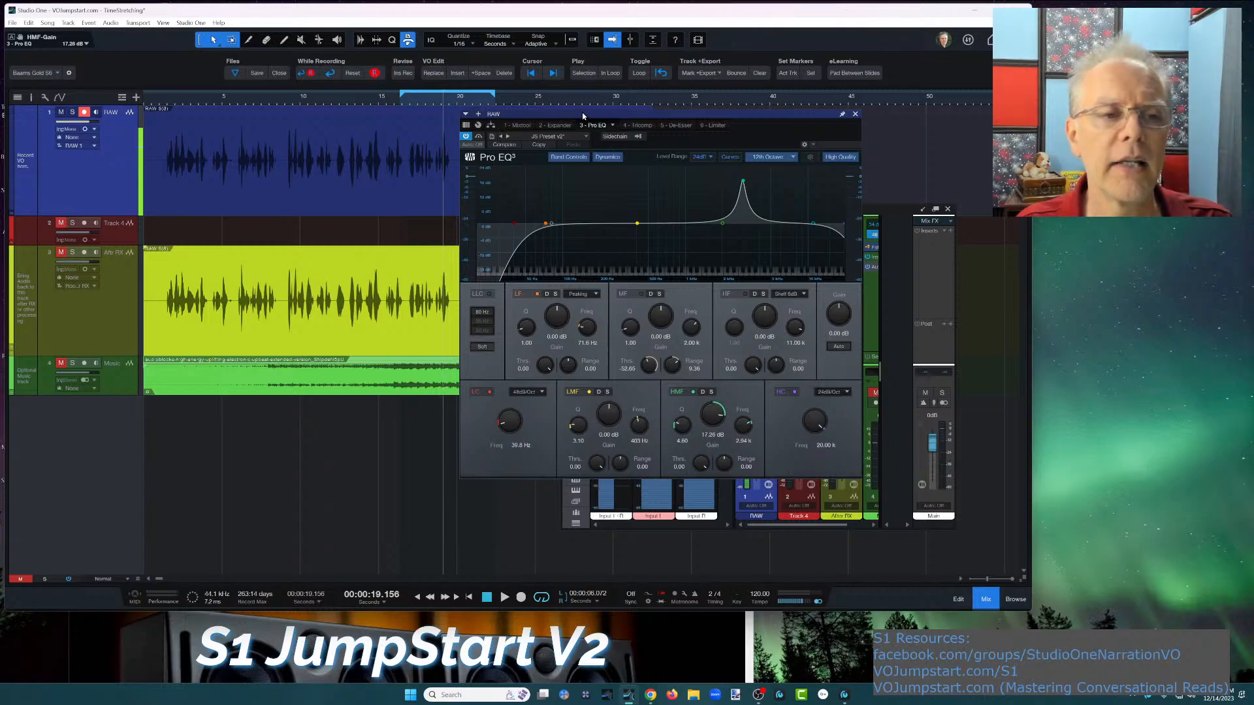
click(855, 114)
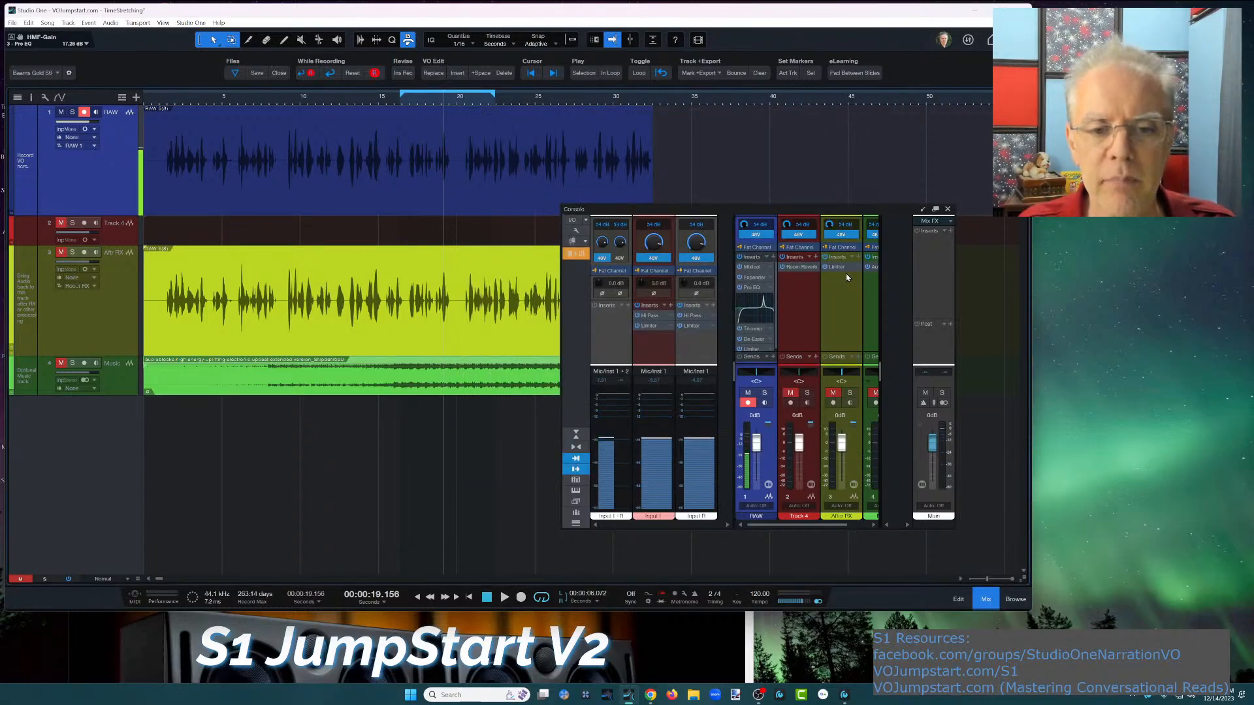
Remove all insert effects from Track 4 in the console
click(816, 259)
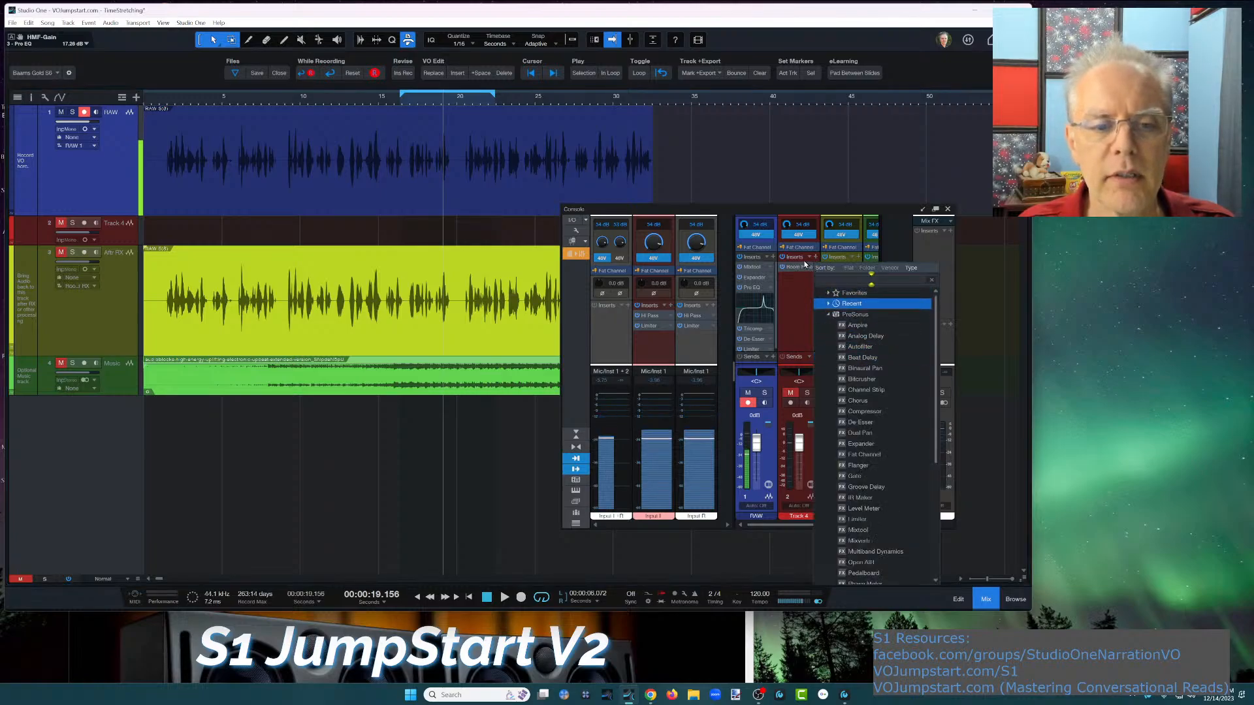
click(808, 256)
click(809, 256)
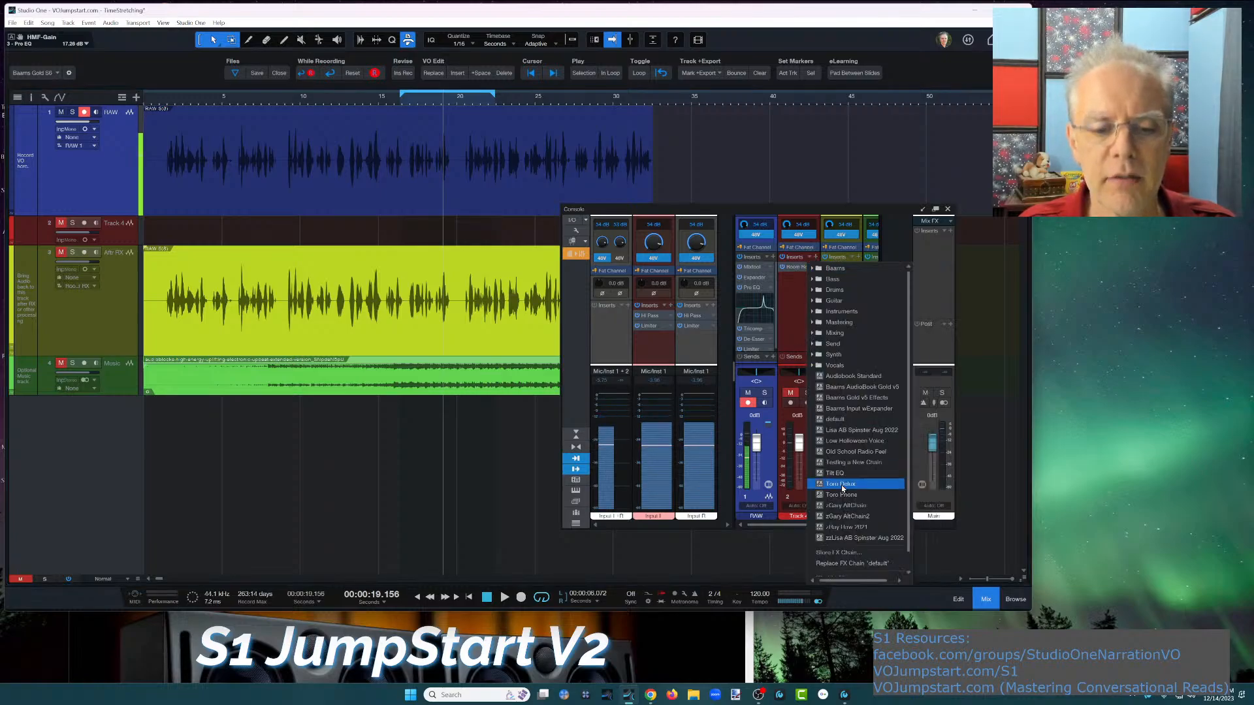
click(851, 563)
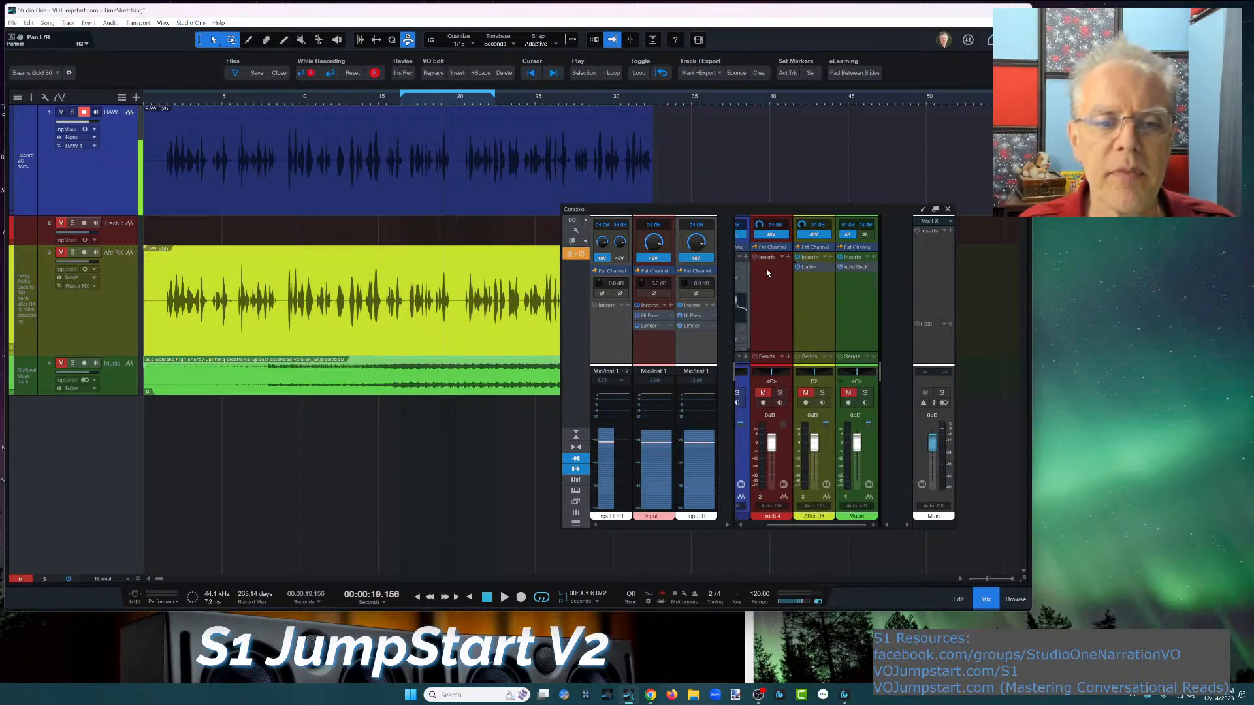
Collapse the Pro EQ display on RAW and copy RAW's entire insert chain to Track 4
click(105, 236)
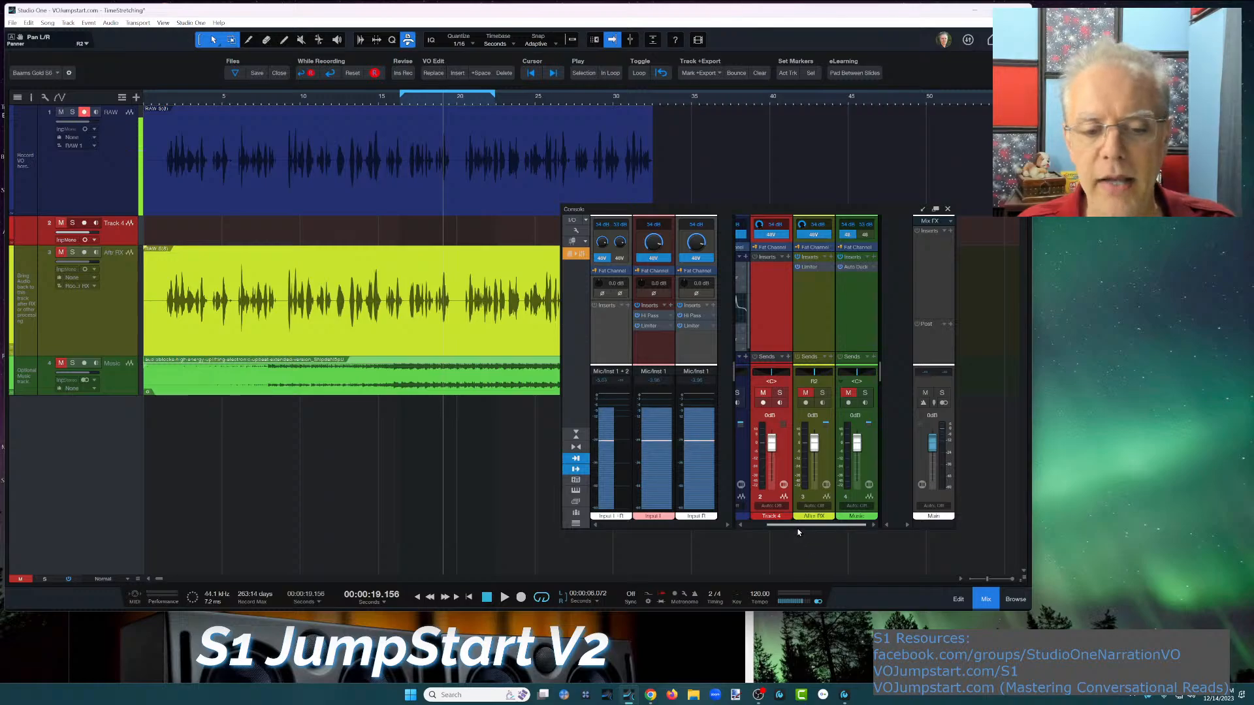
drag(818, 526, 791, 527)
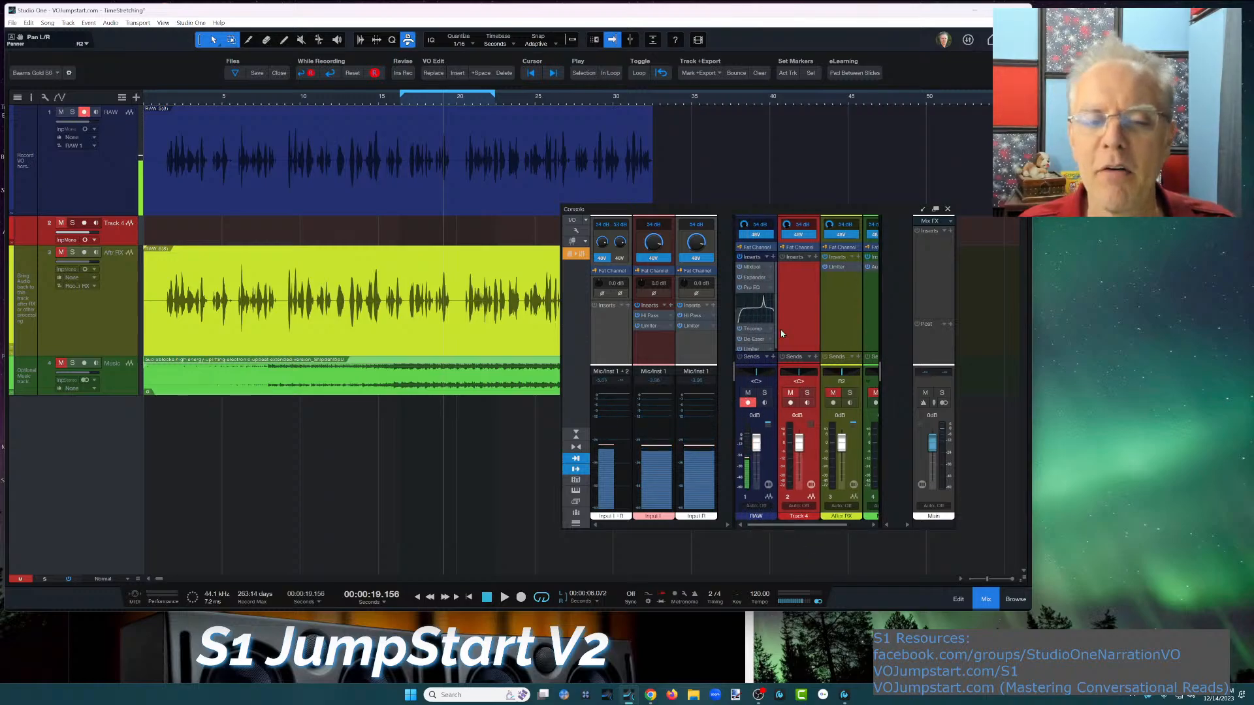
click(753, 291)
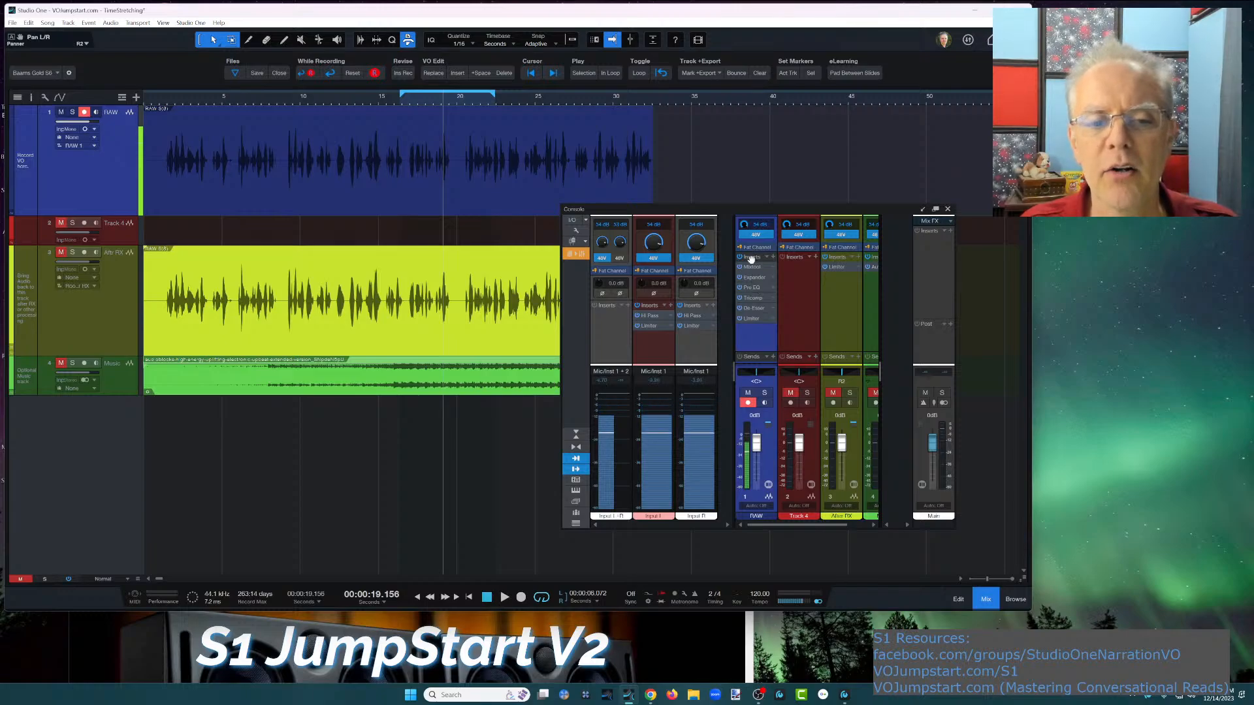
drag(761, 256, 809, 262)
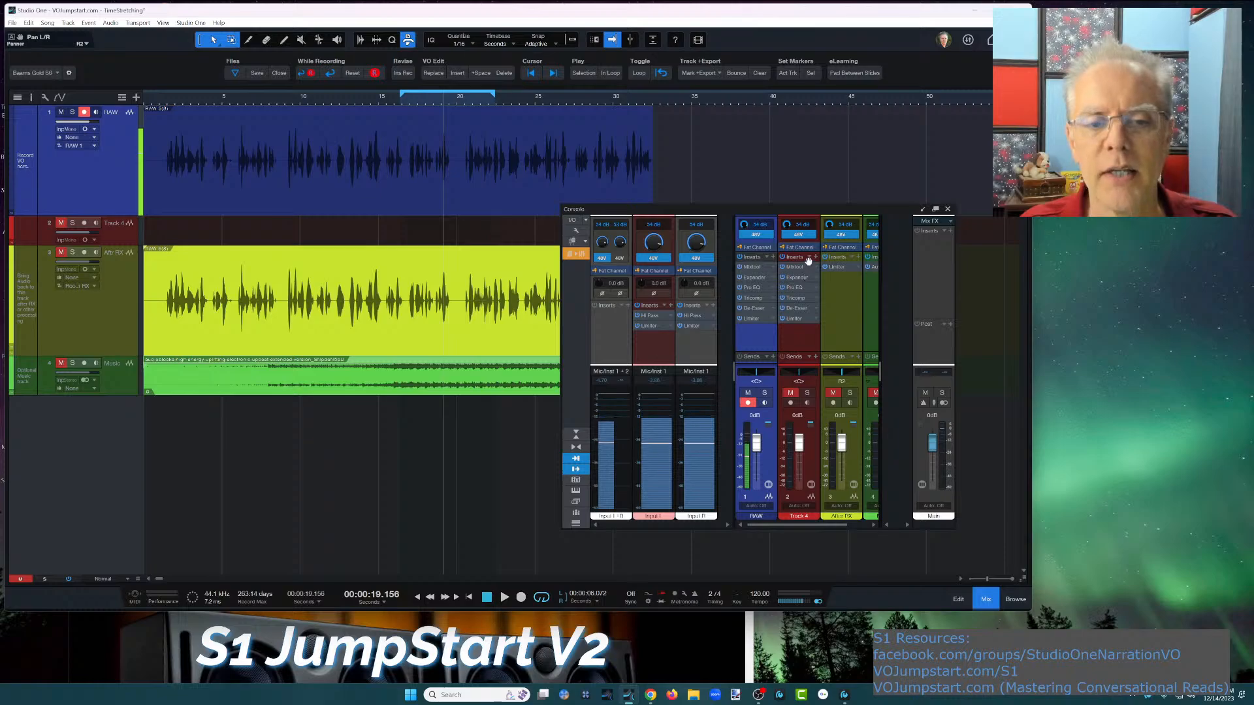
Clear the copied RAW effects from Track 4's inserts
click(810, 260)
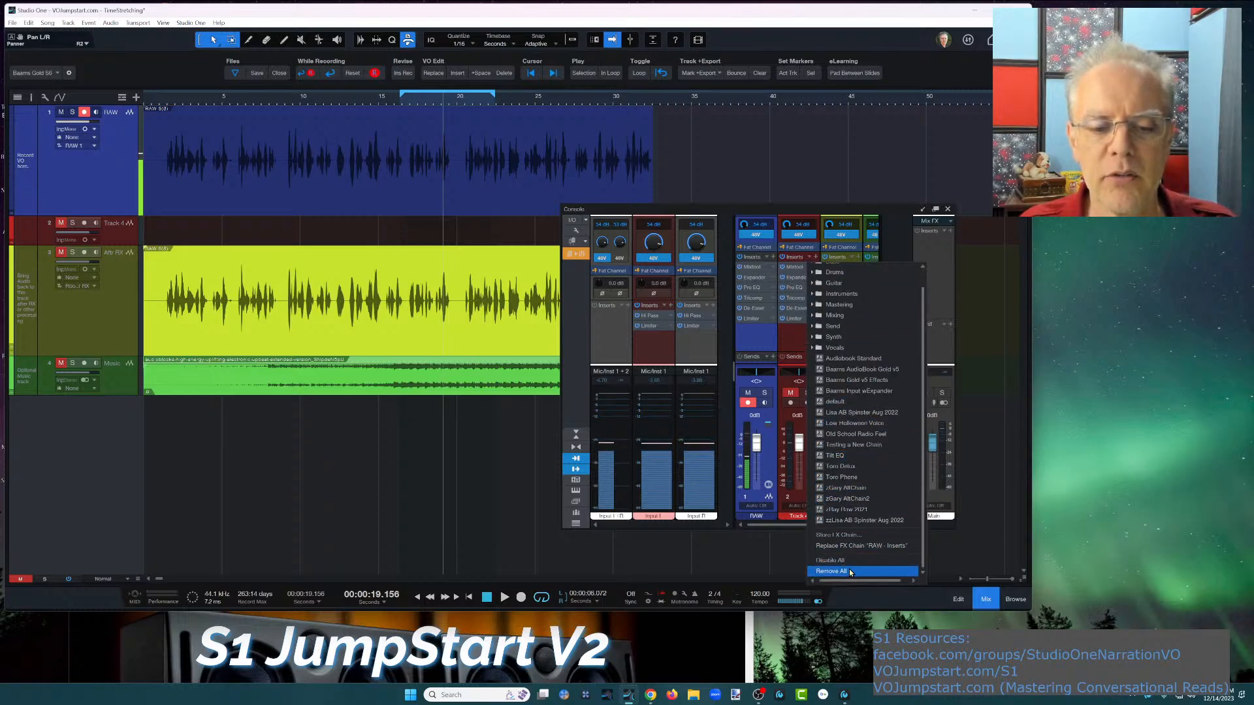
click(847, 571)
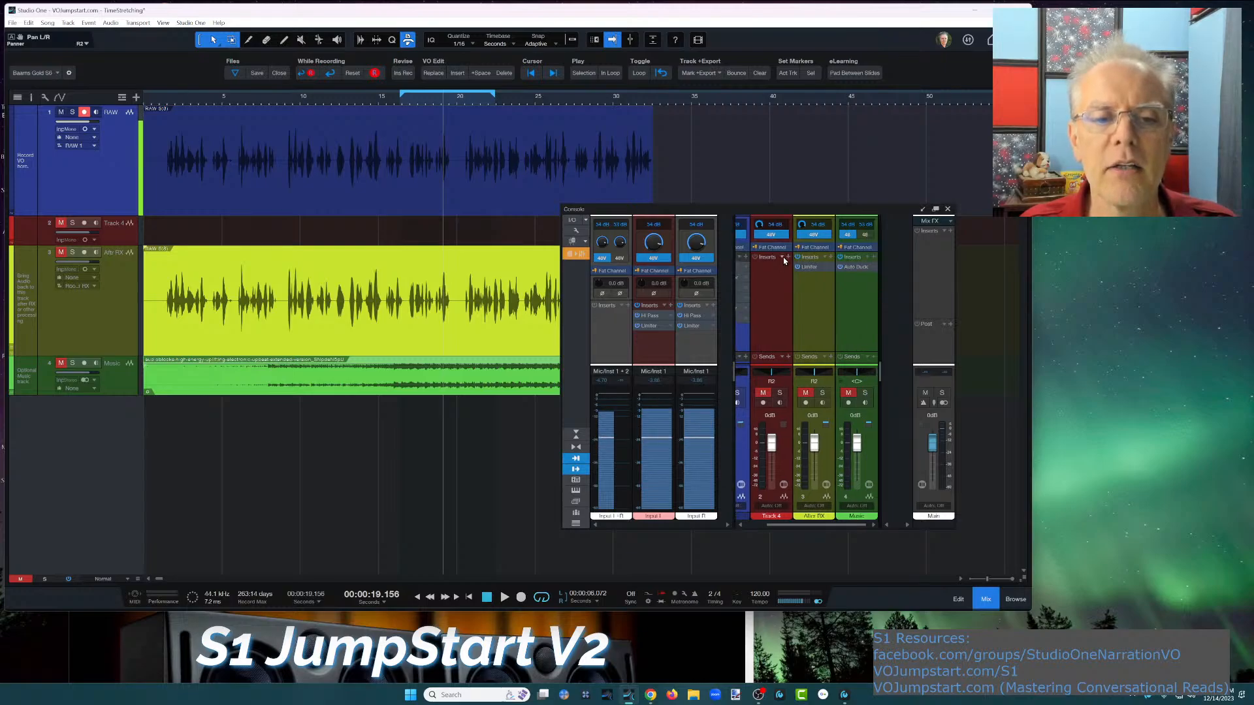
click(783, 258)
click(797, 213)
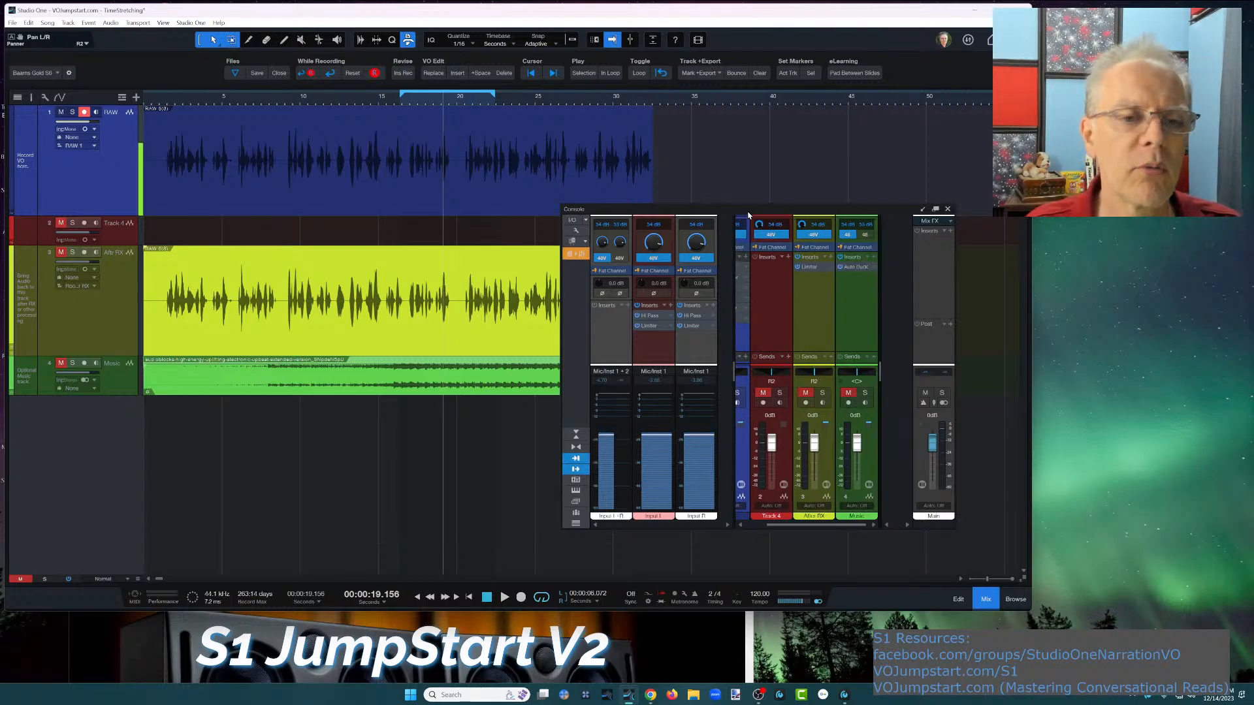
drag(796, 213, 415, 120)
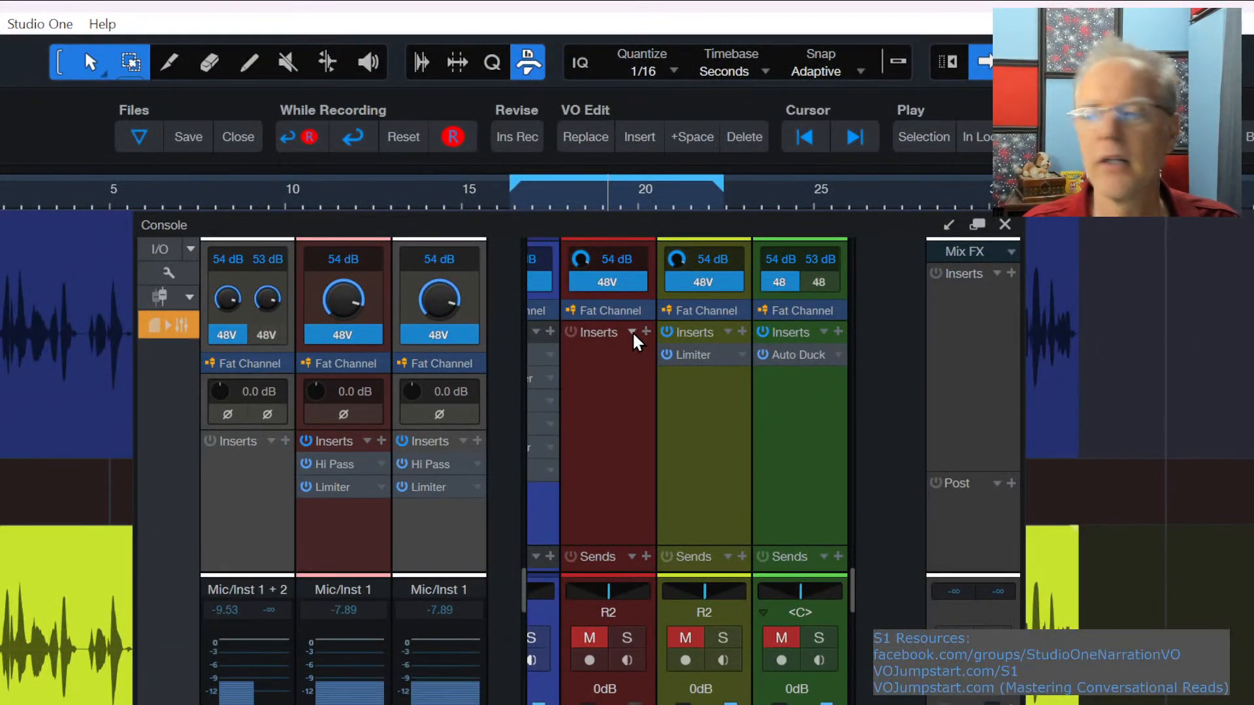
Browse the FX chain presets for Track 4's inserts, including the Vocals and Bass folders, and load Demo Chain on the track
click(632, 331)
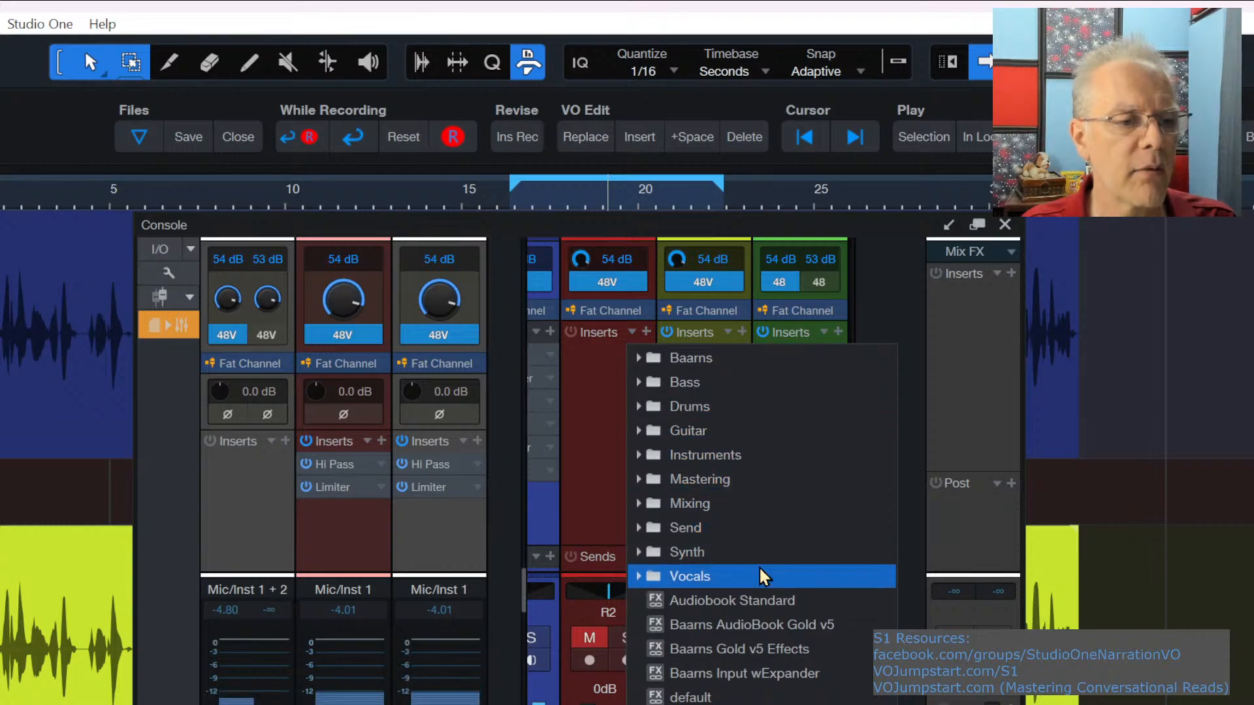
click(742, 573)
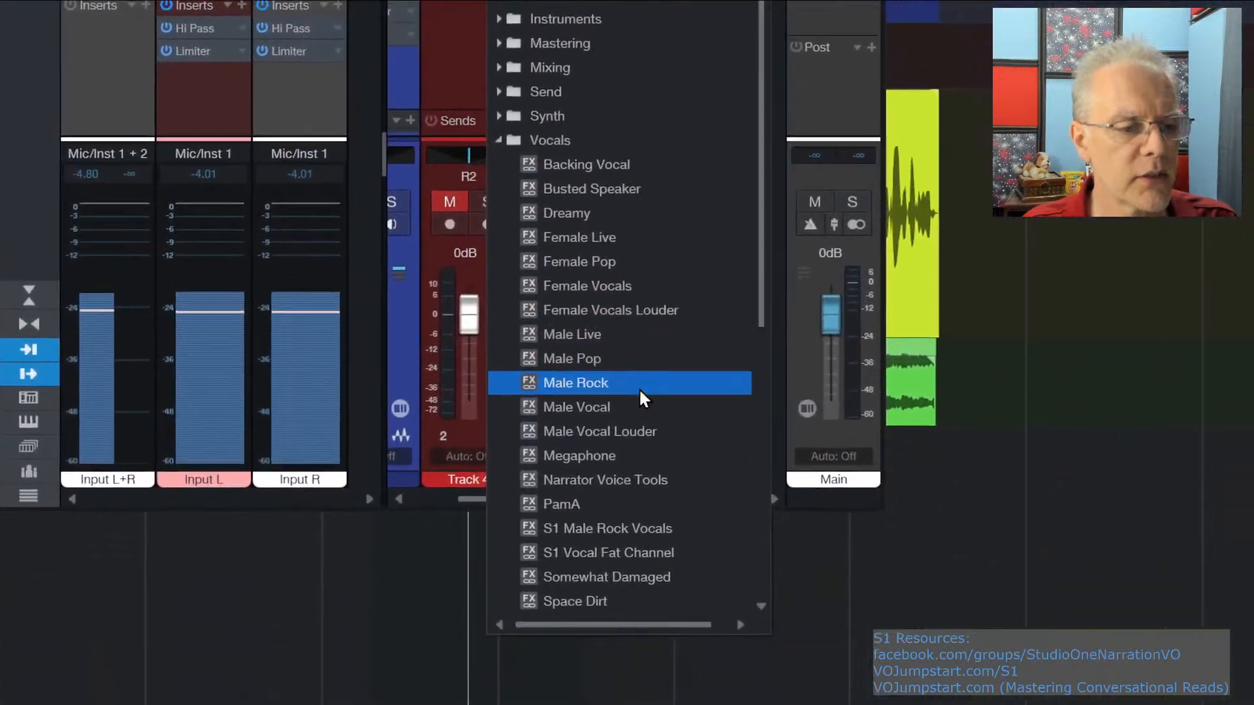
scroll(628, 356, down, 3)
scroll(630, 359, down, 4)
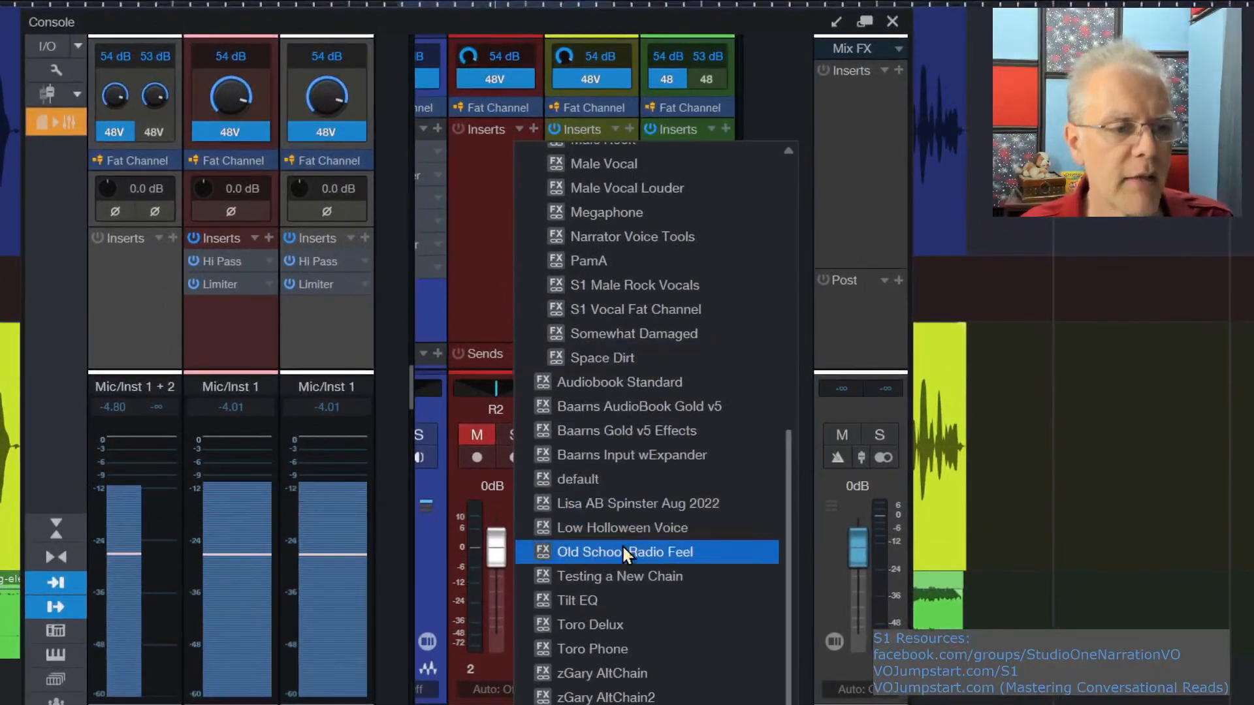
scroll(631, 416, up, 7)
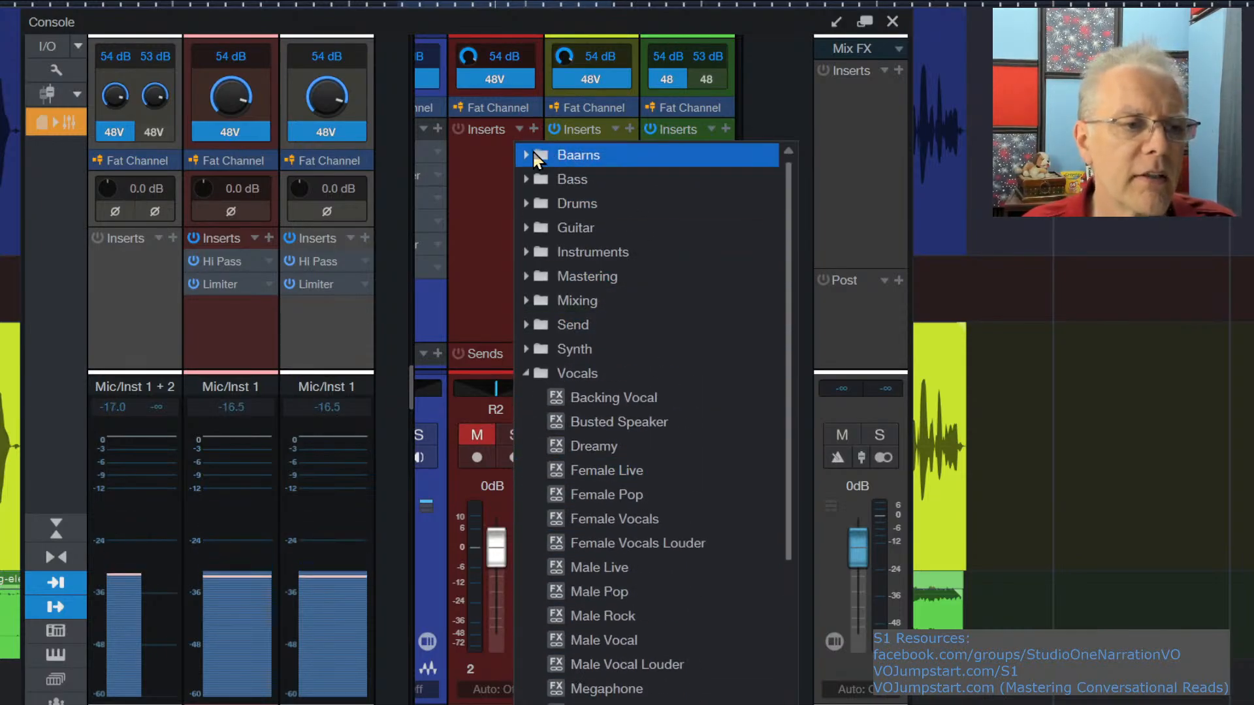
click(524, 154)
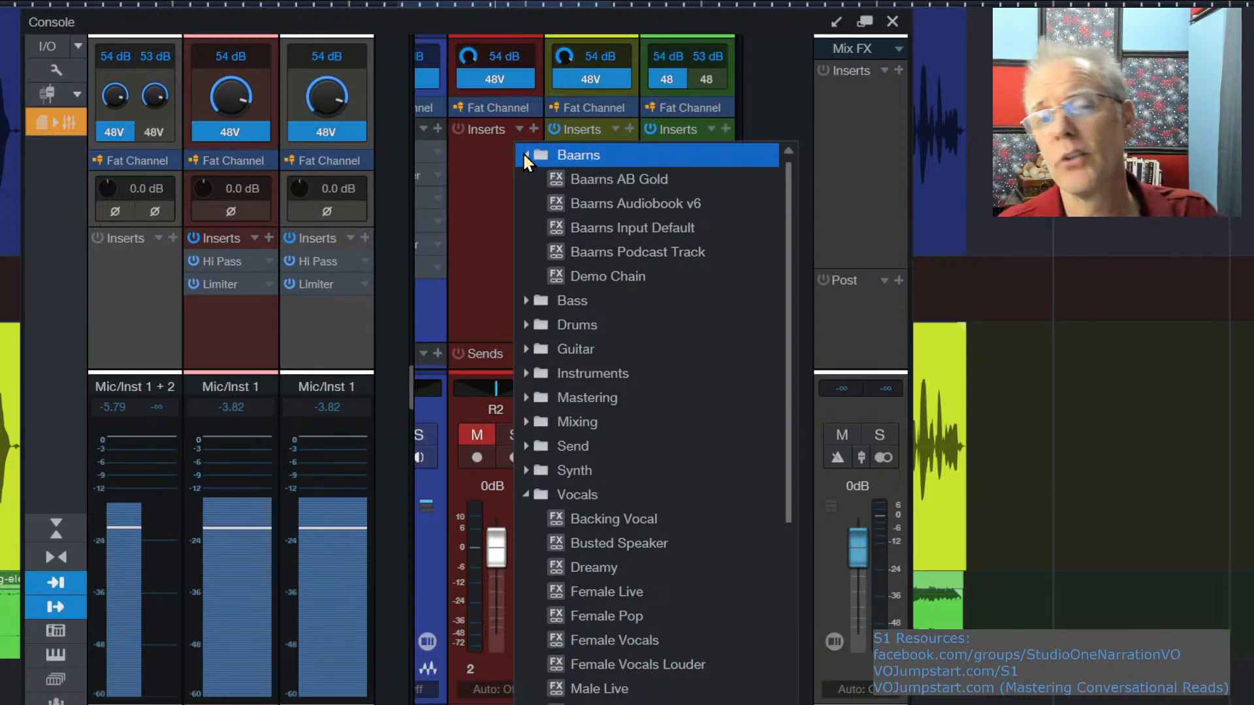
click(621, 299)
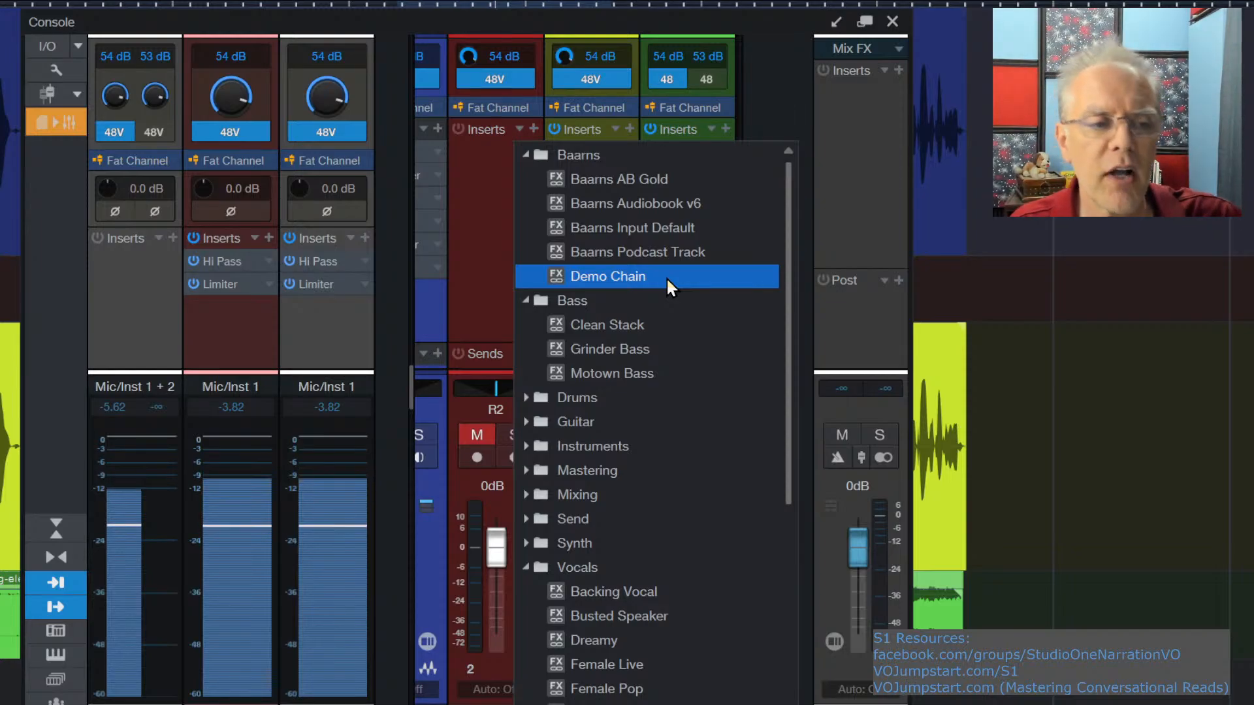
click(666, 277)
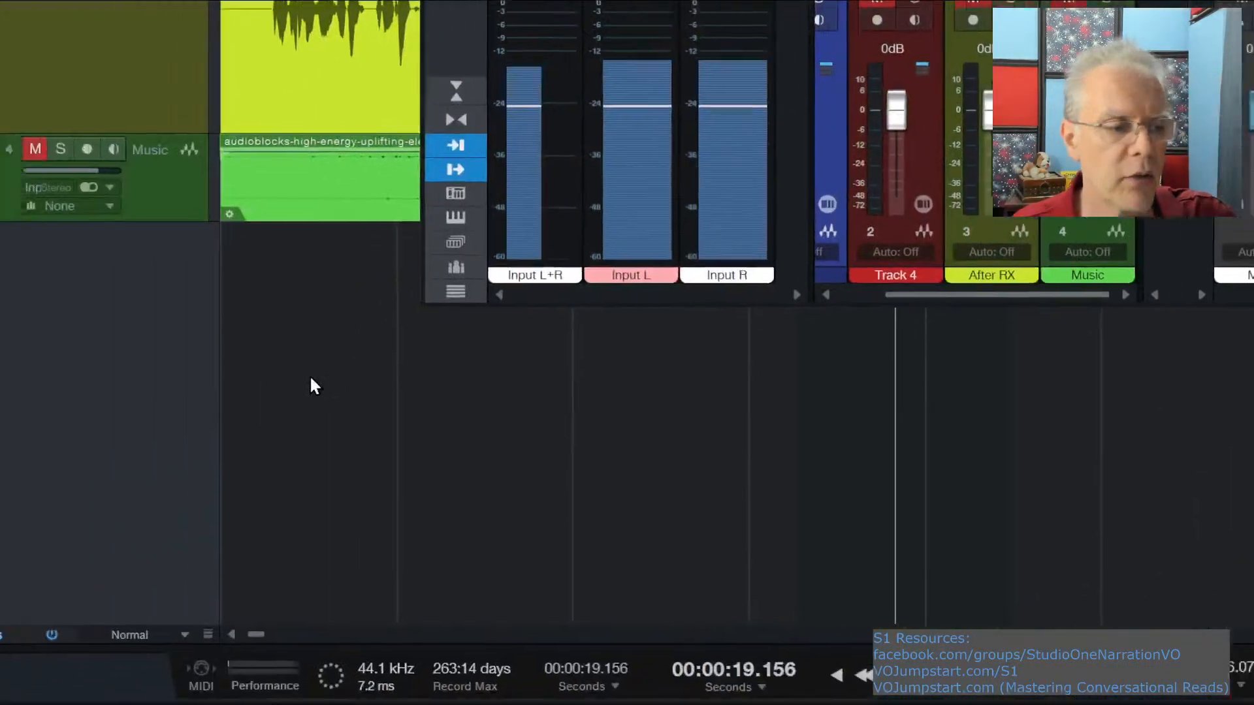
Add a mono audio track below RAW and try to load the Demo Chain preset on its inserts
right_click(105, 315)
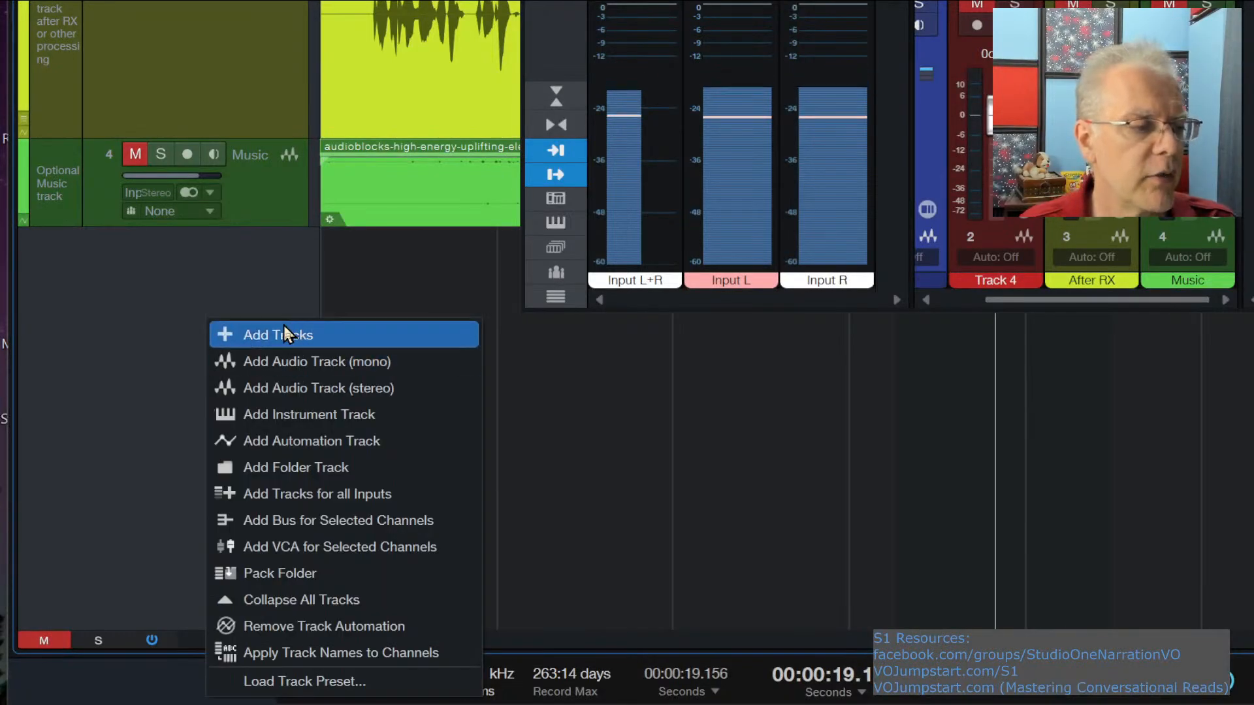
click(316, 361)
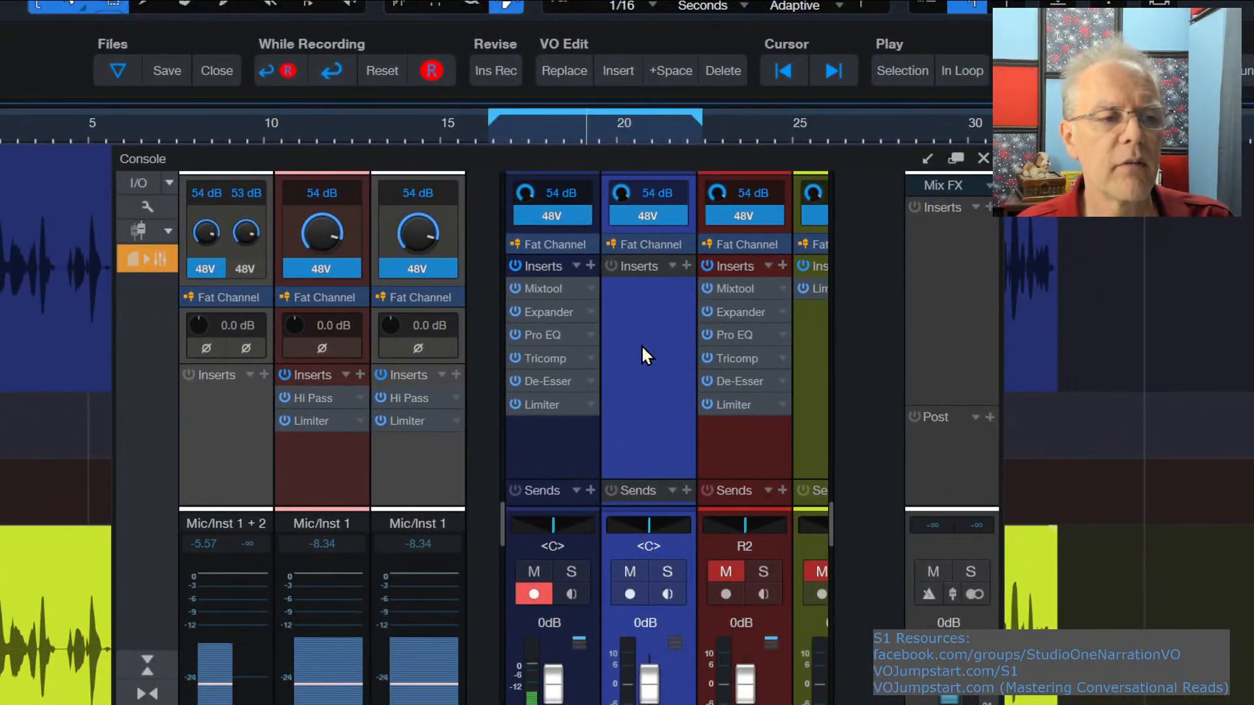
click(671, 265)
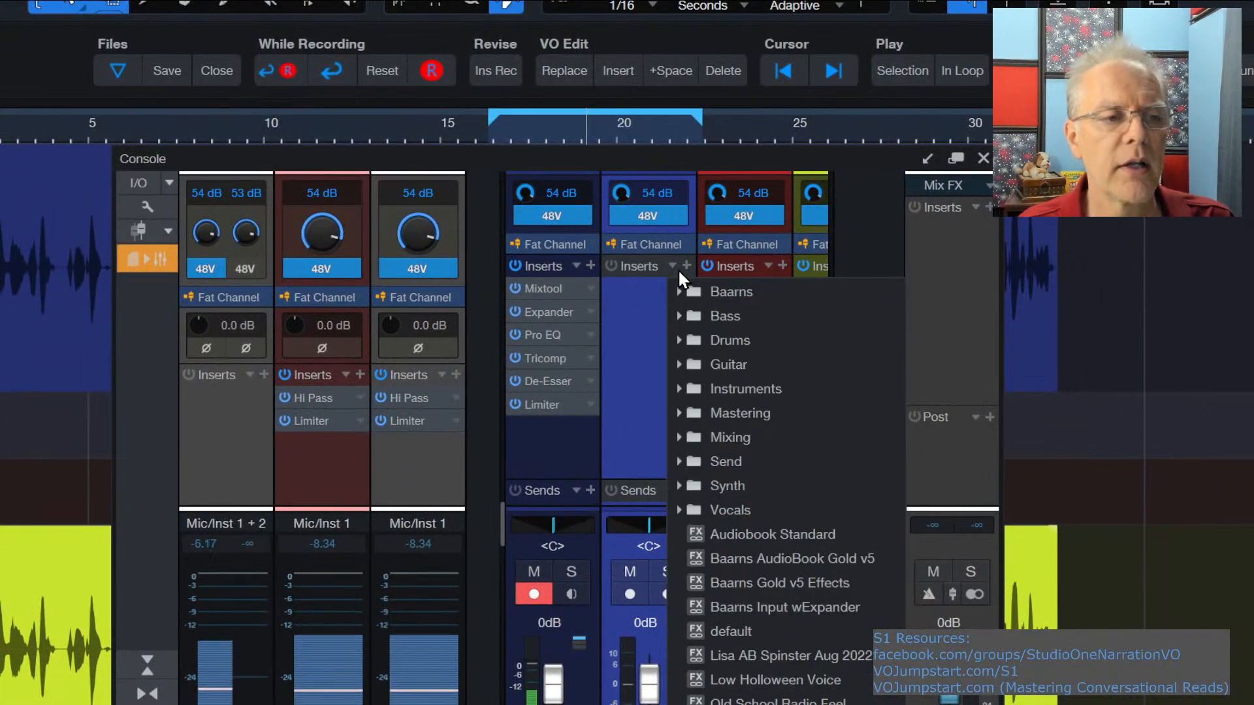
click(683, 292)
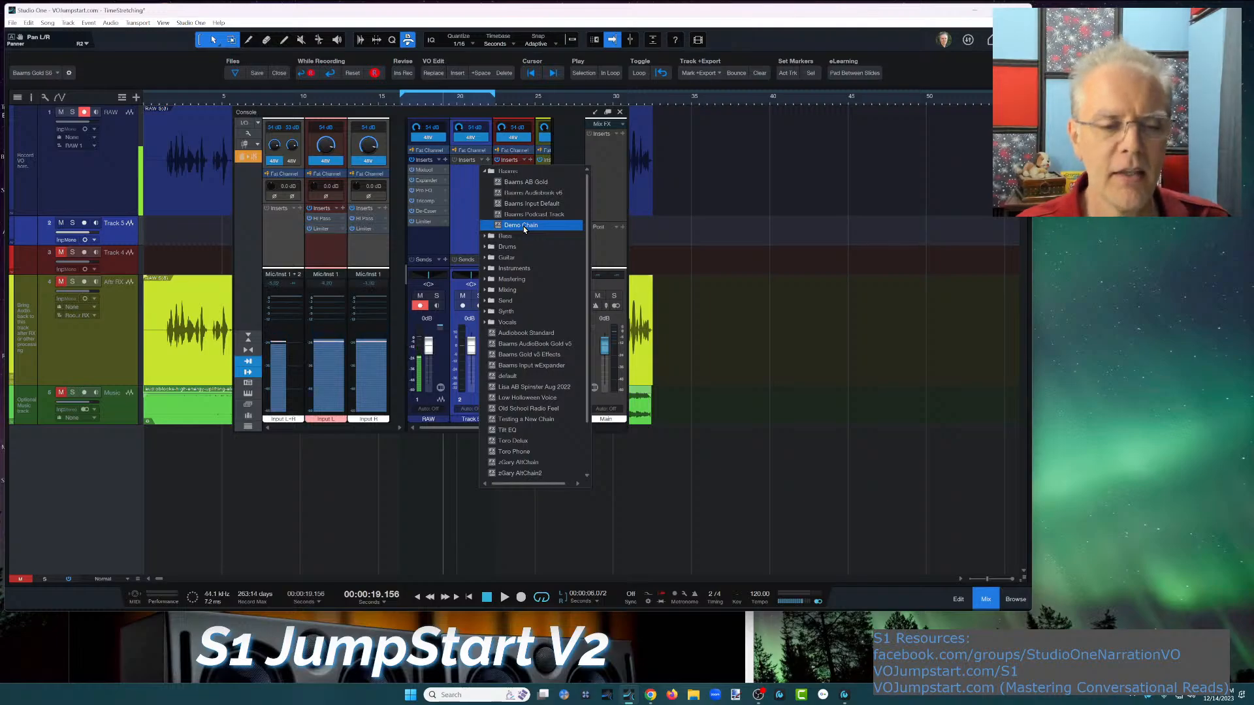
click(523, 226)
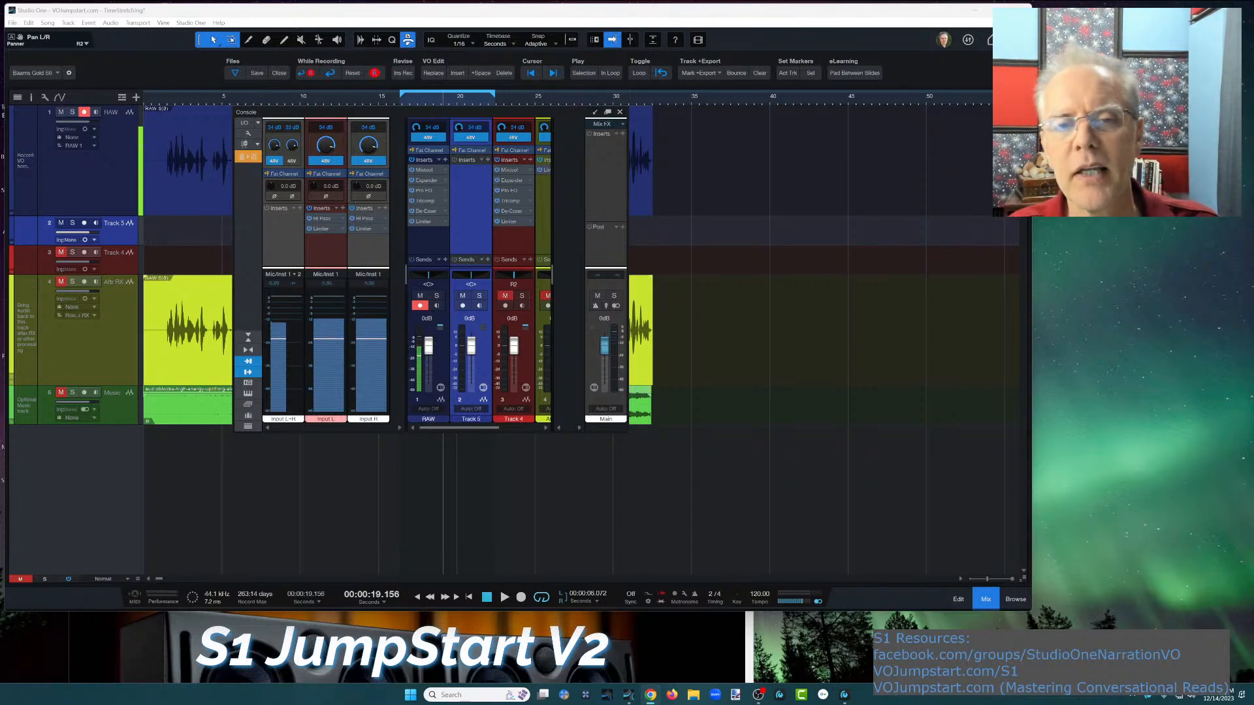
Select the RAW track, reopen the console and review its De-Esser and Pro EQ settings, closing the effect editor when done
click(620, 112)
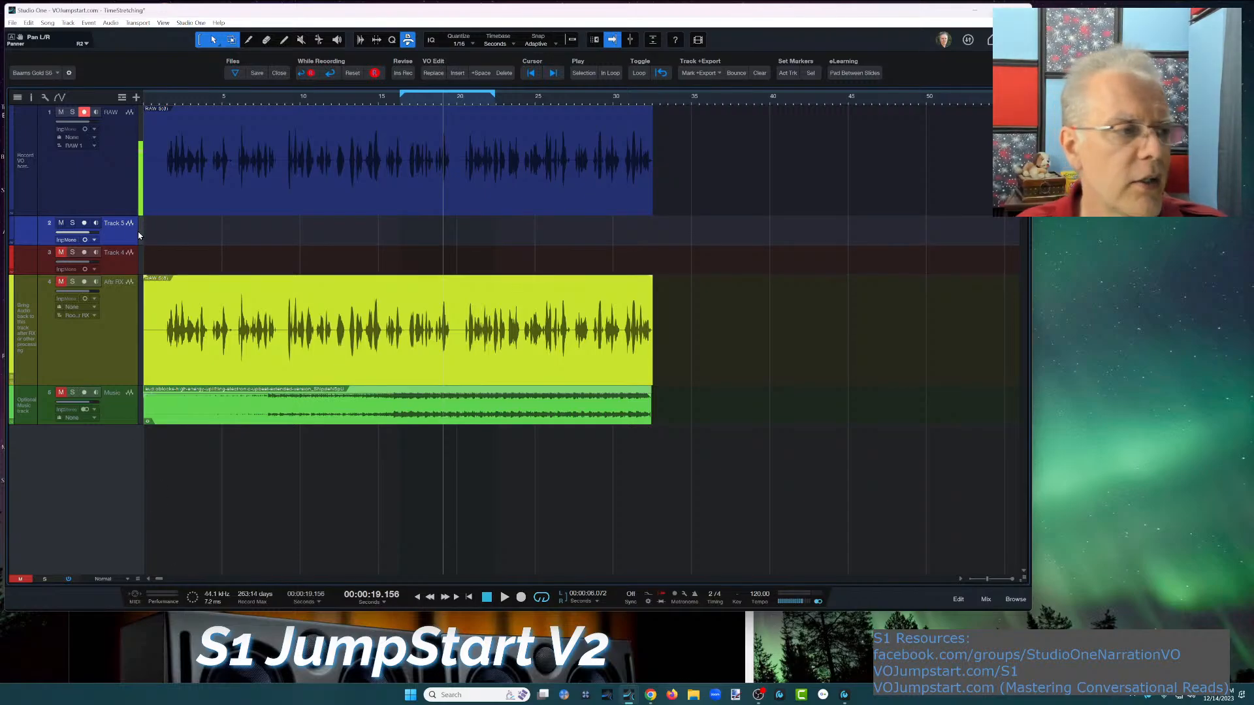
click(120, 185)
key(F3)
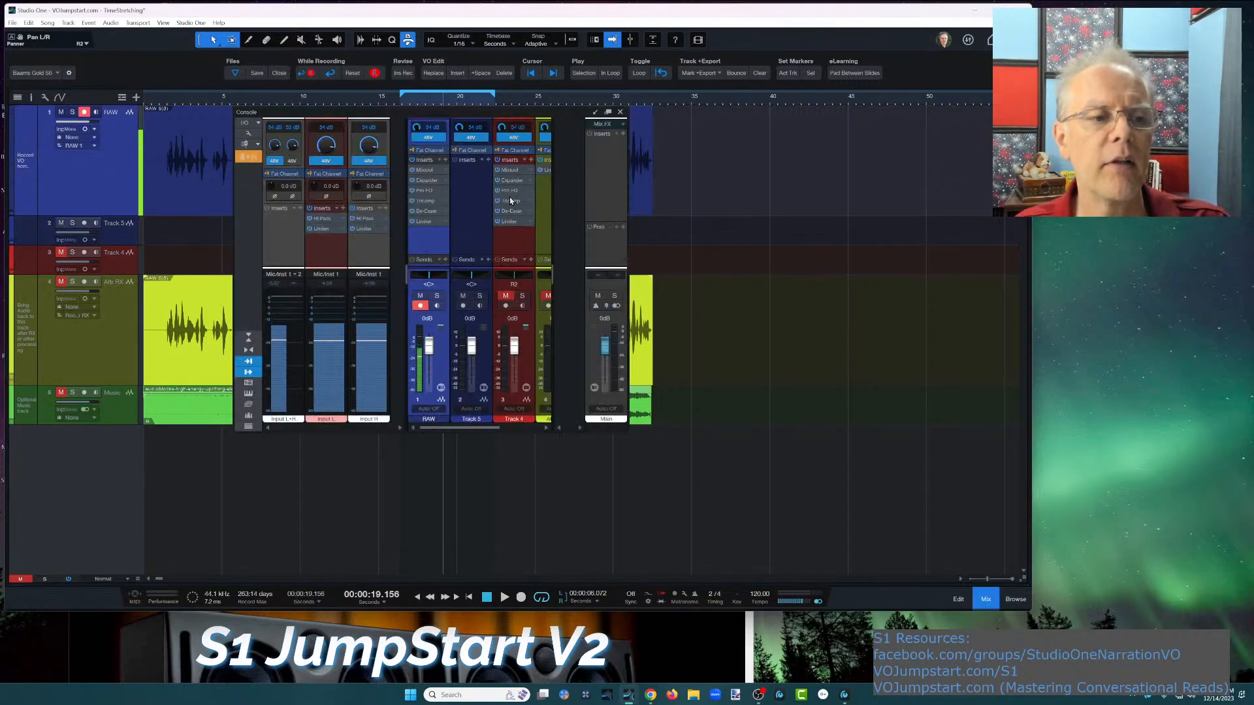
click(422, 212)
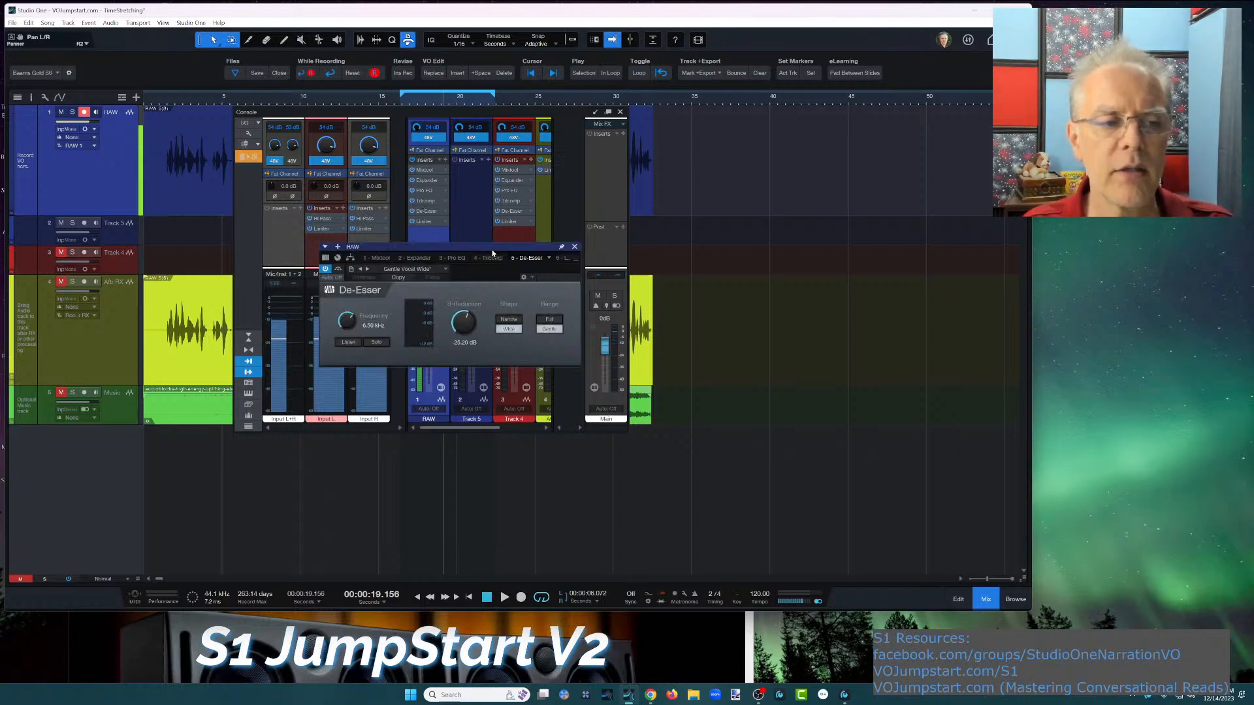
drag(492, 254, 592, 173)
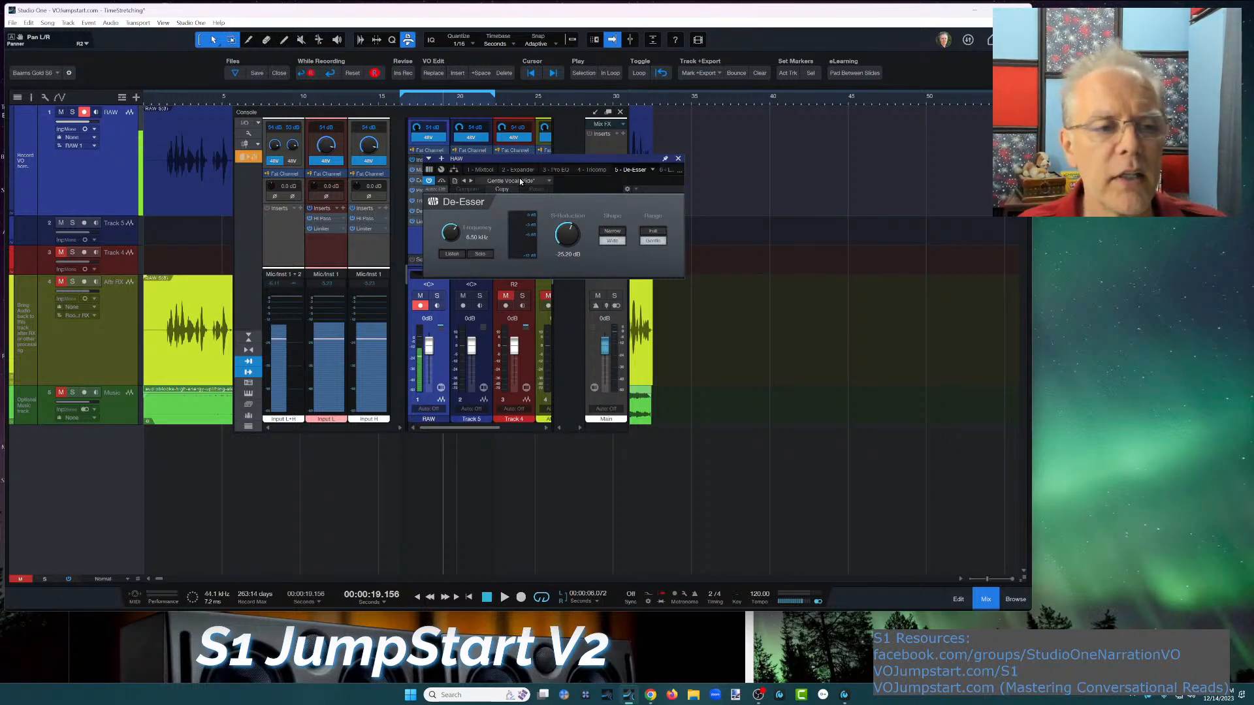
click(557, 170)
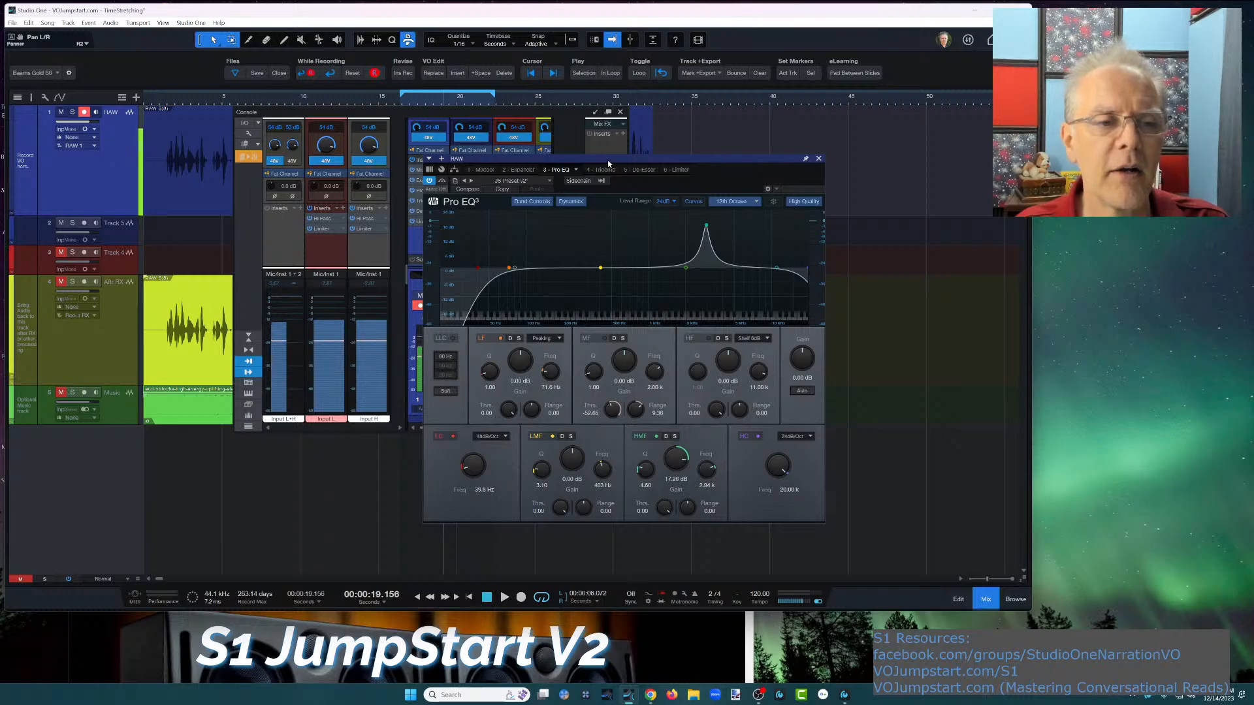
drag(609, 166, 484, 94)
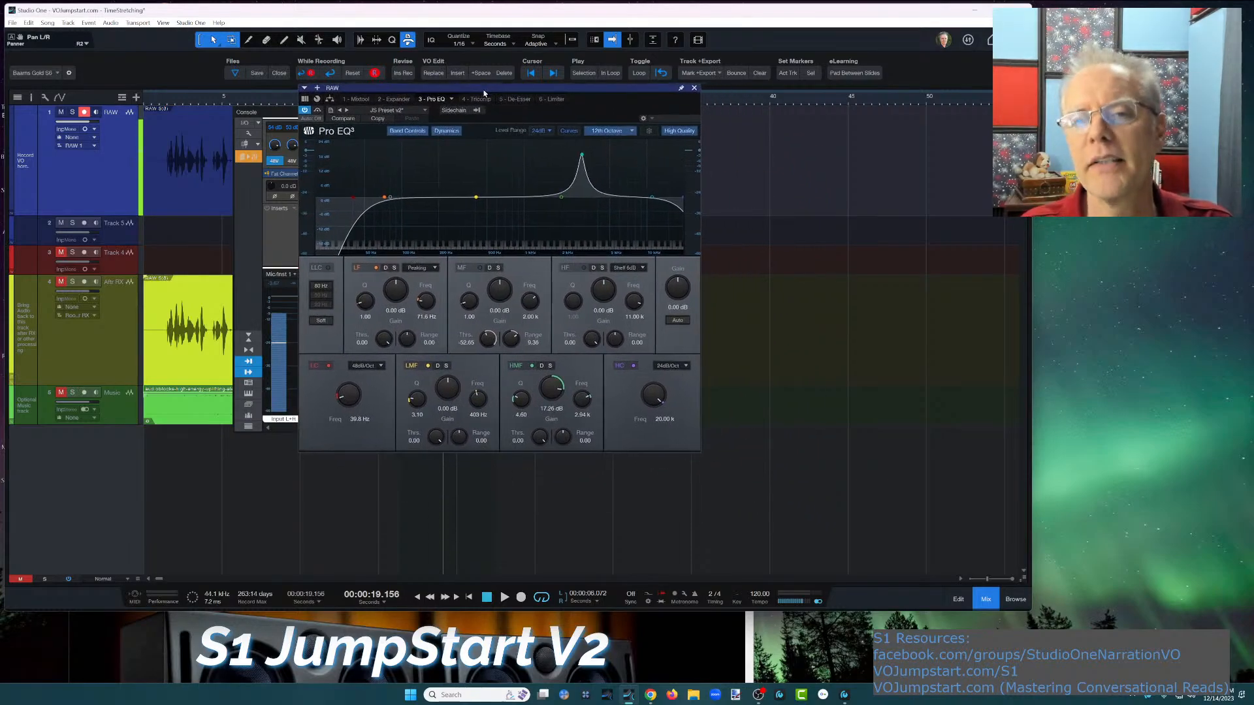
click(693, 89)
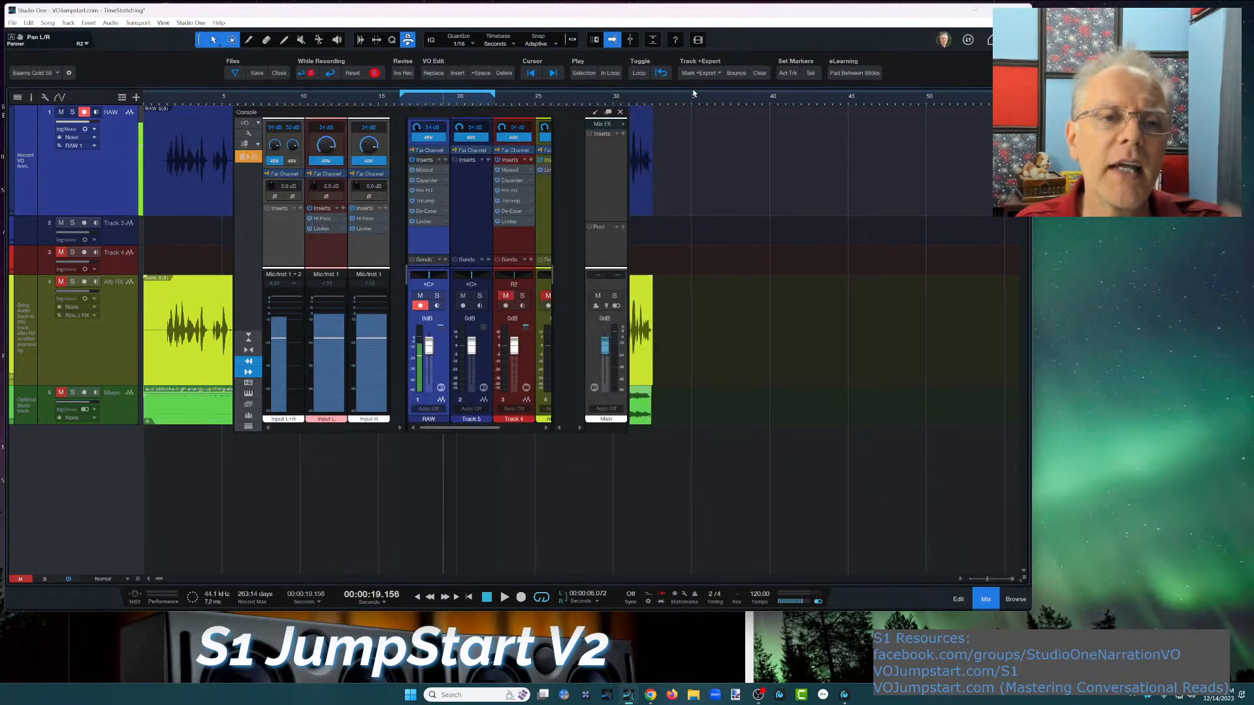
Close the console and create a new song from the VO Gold user template on the start page
click(621, 112)
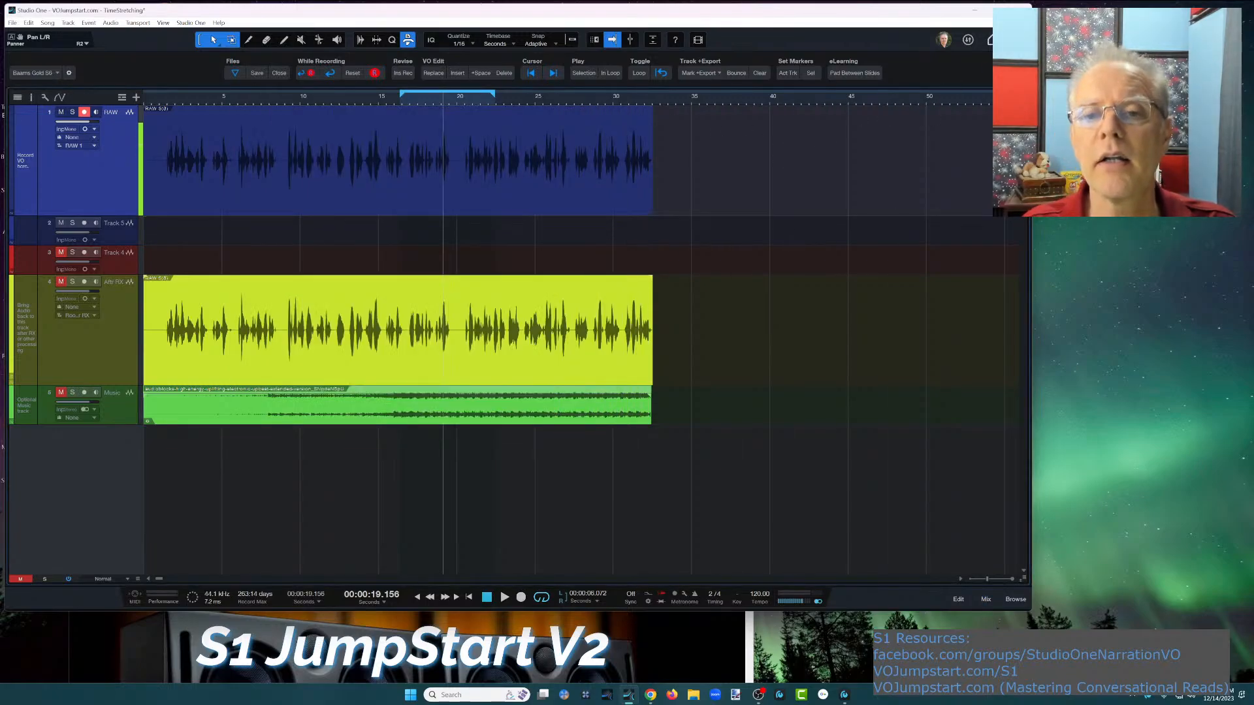
click(992, 40)
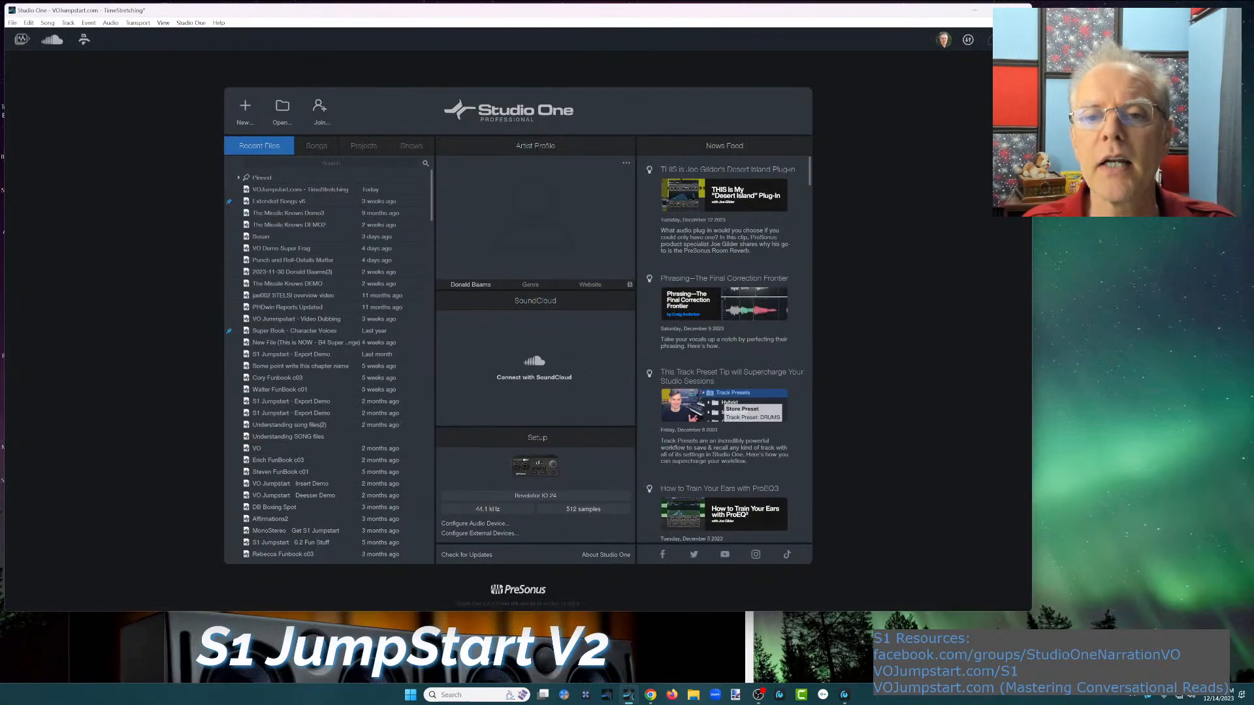
click(244, 108)
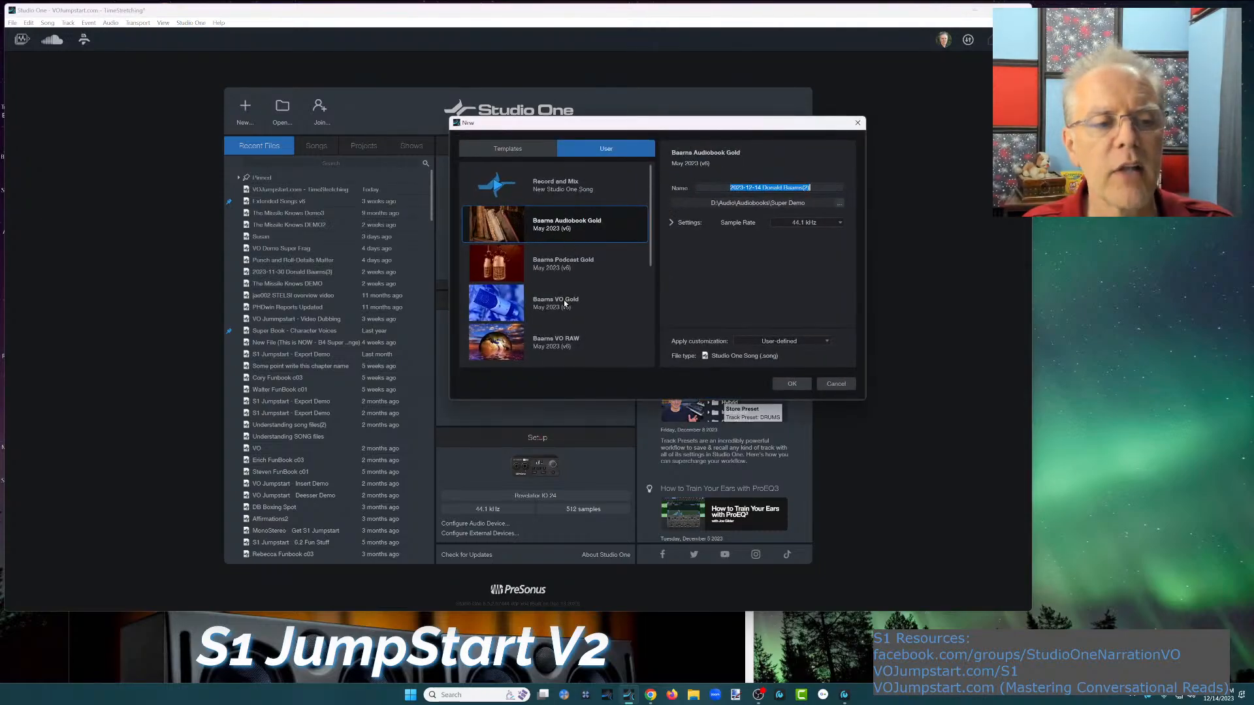
click(565, 303)
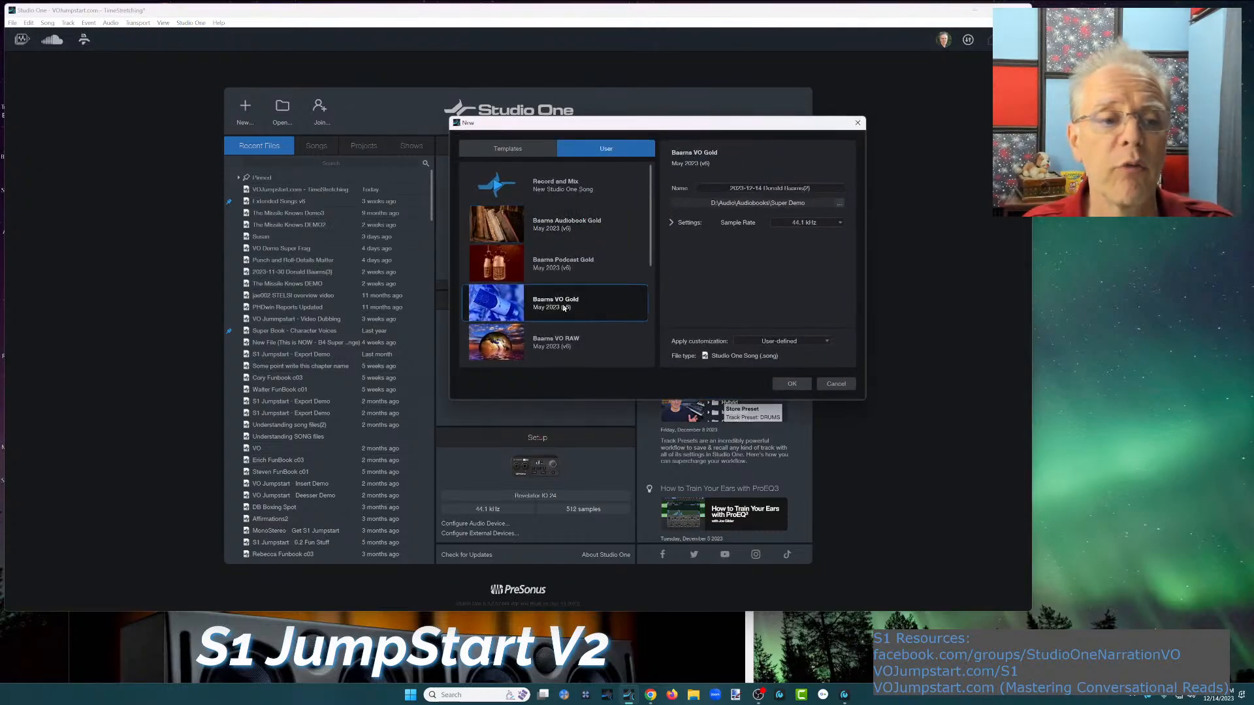
click(791, 384)
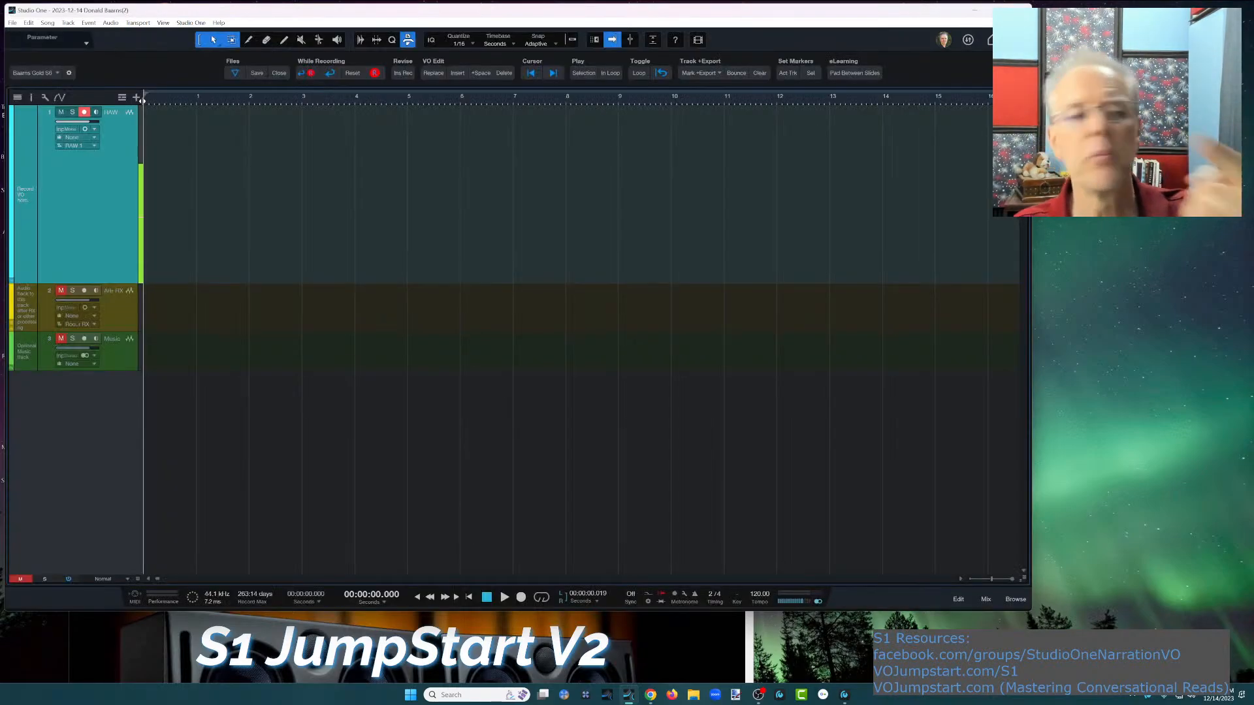
Select the new song's RAW track and examine the template's insert effects in the console, then close it
click(116, 350)
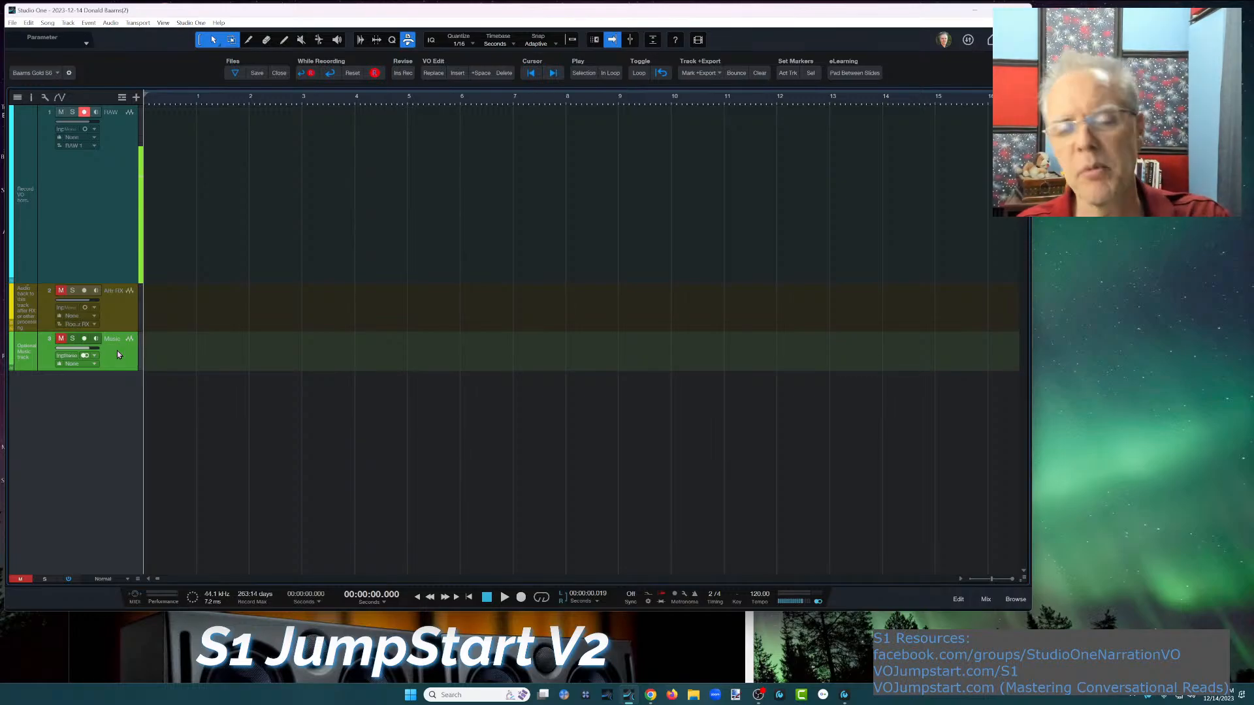
click(103, 215)
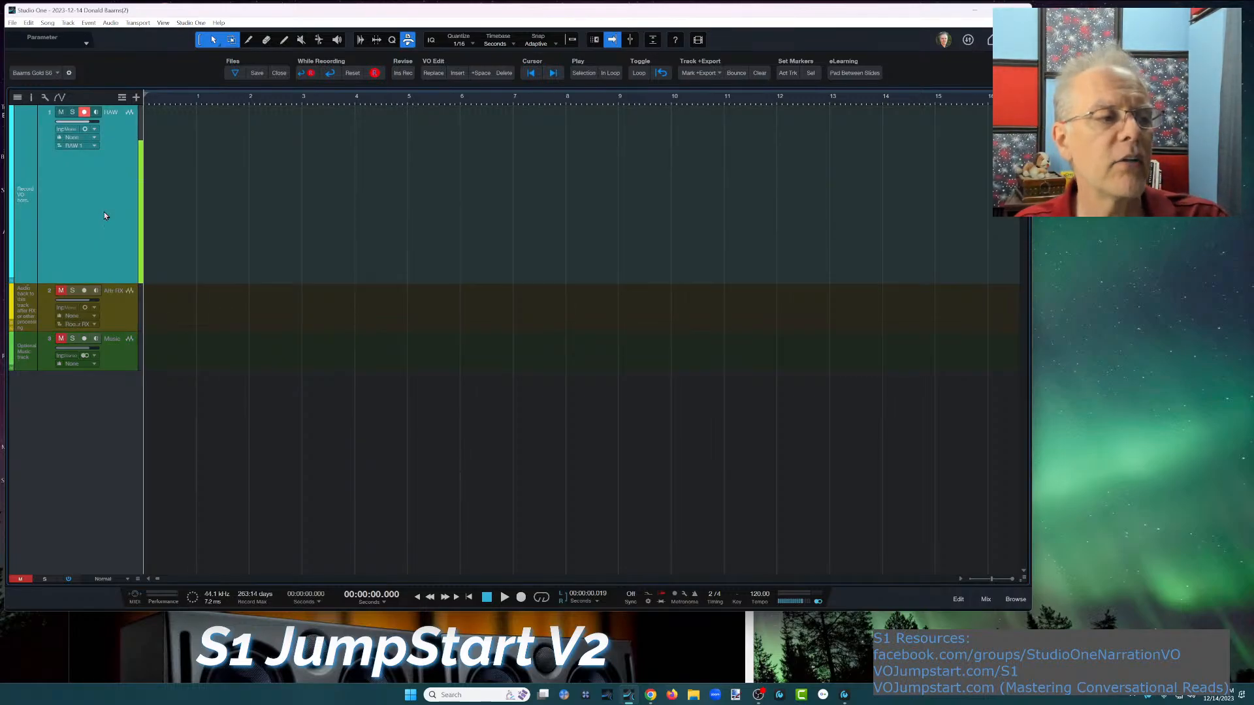
key(F3)
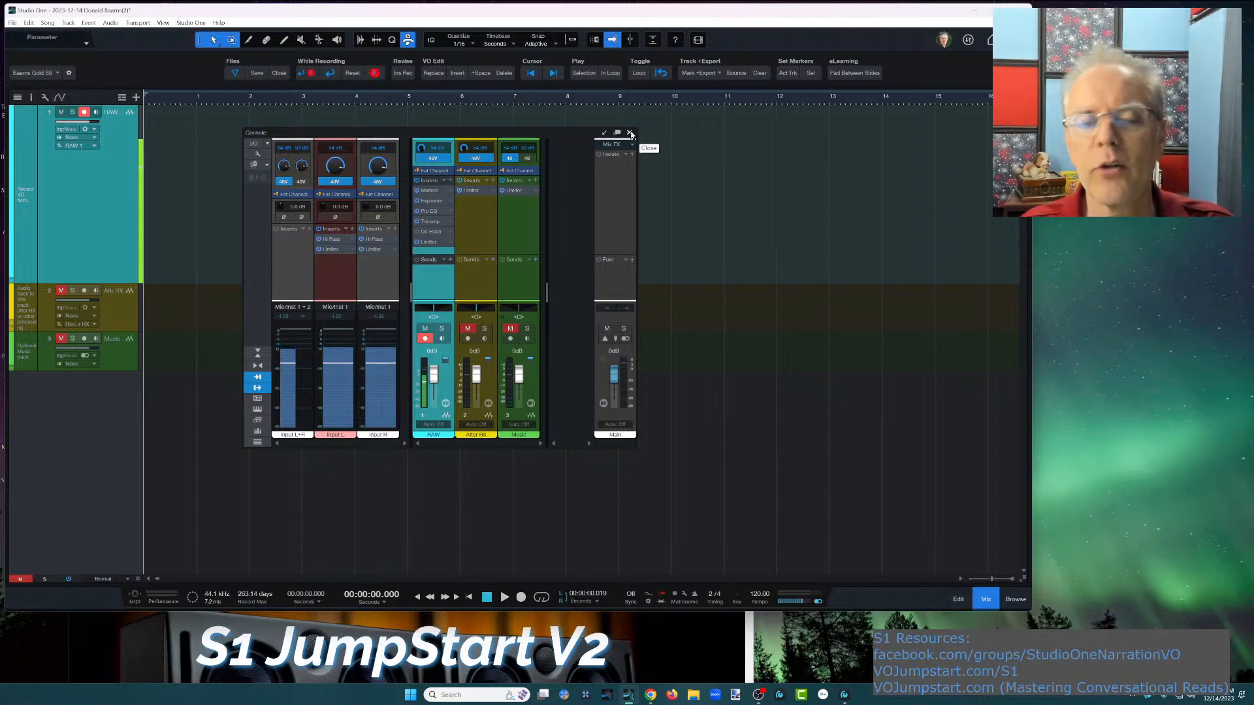
click(631, 133)
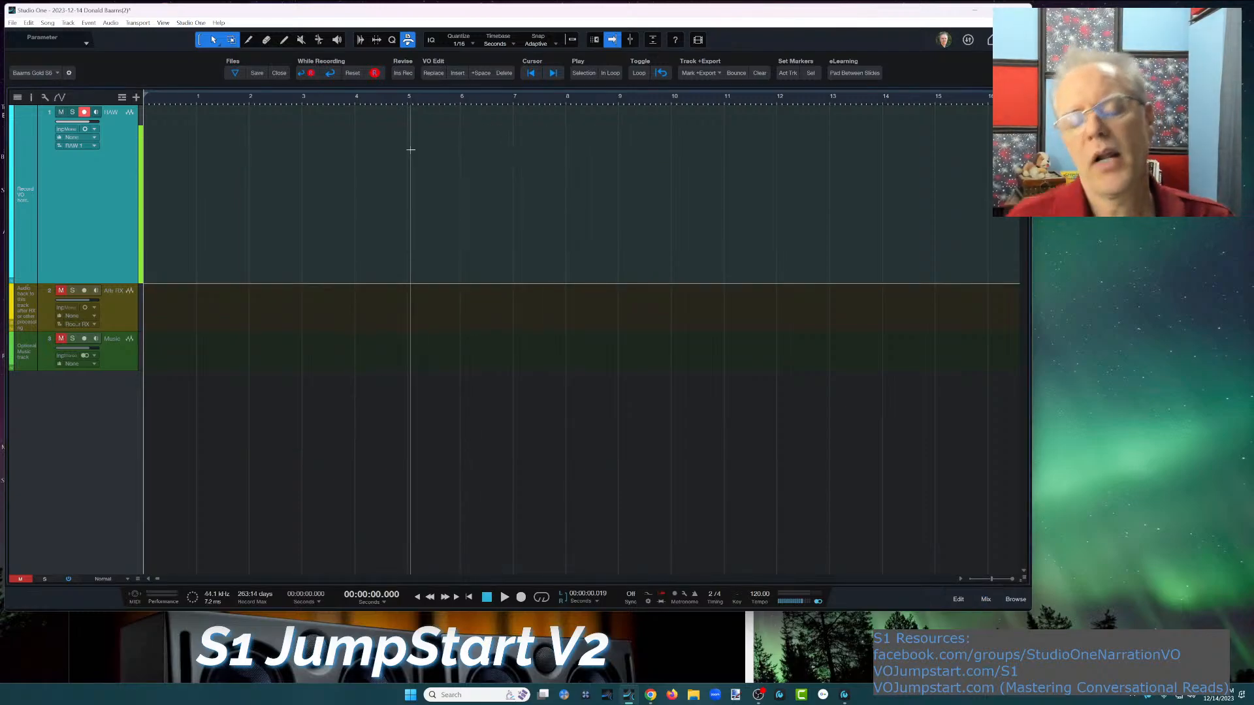